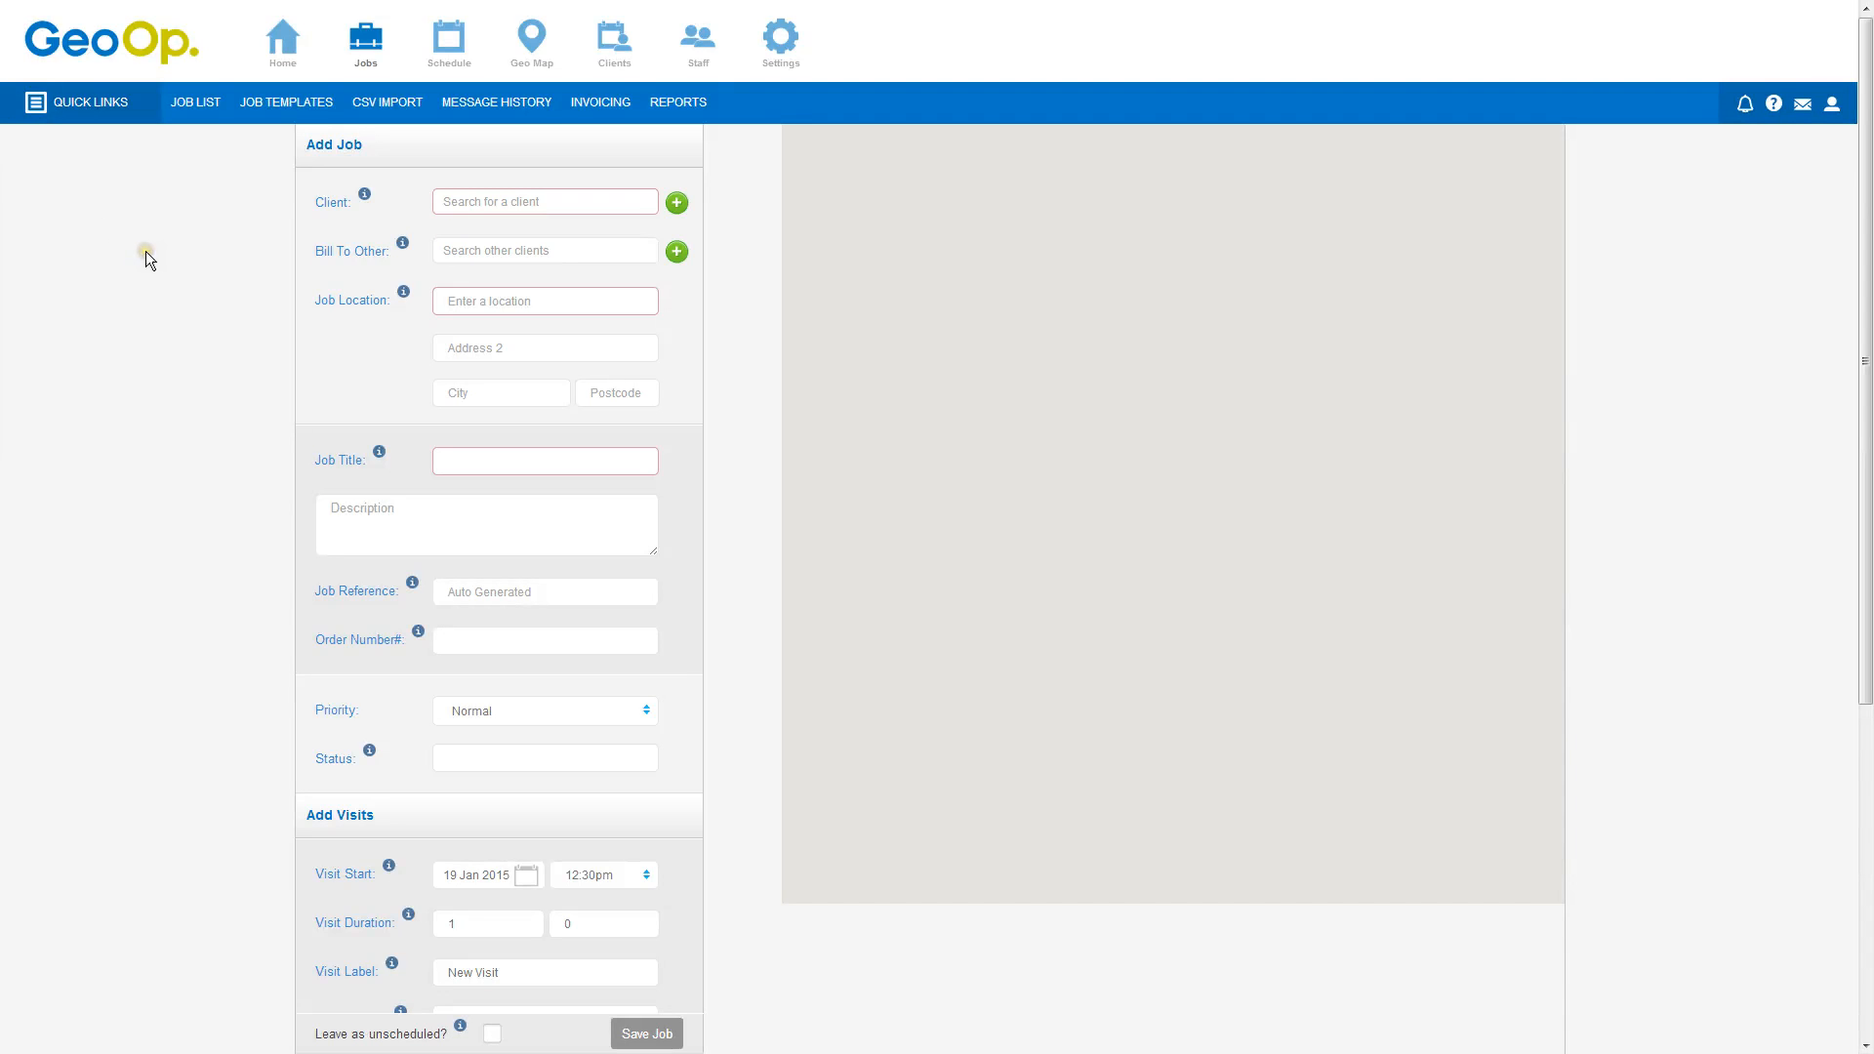
Set the new job's client to Fast Energy Fast Energy by searching for "fast"
click(474, 196)
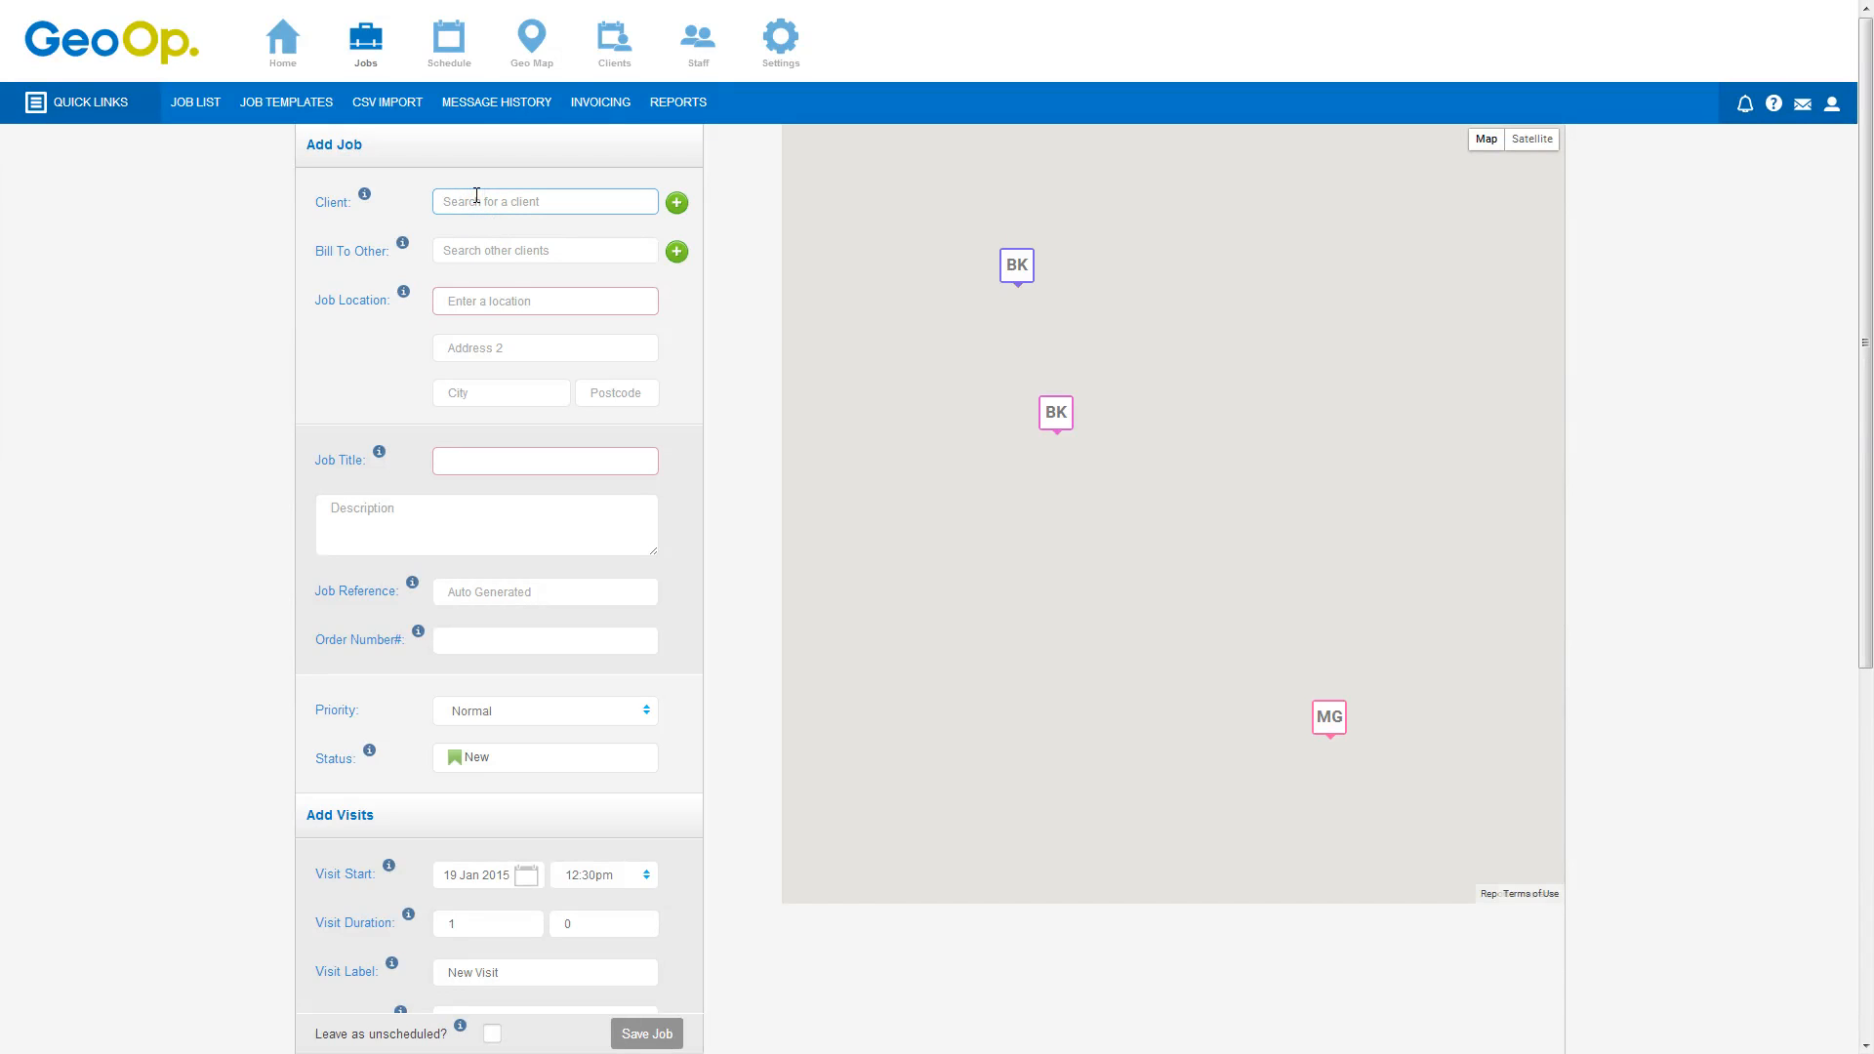
text(fast)
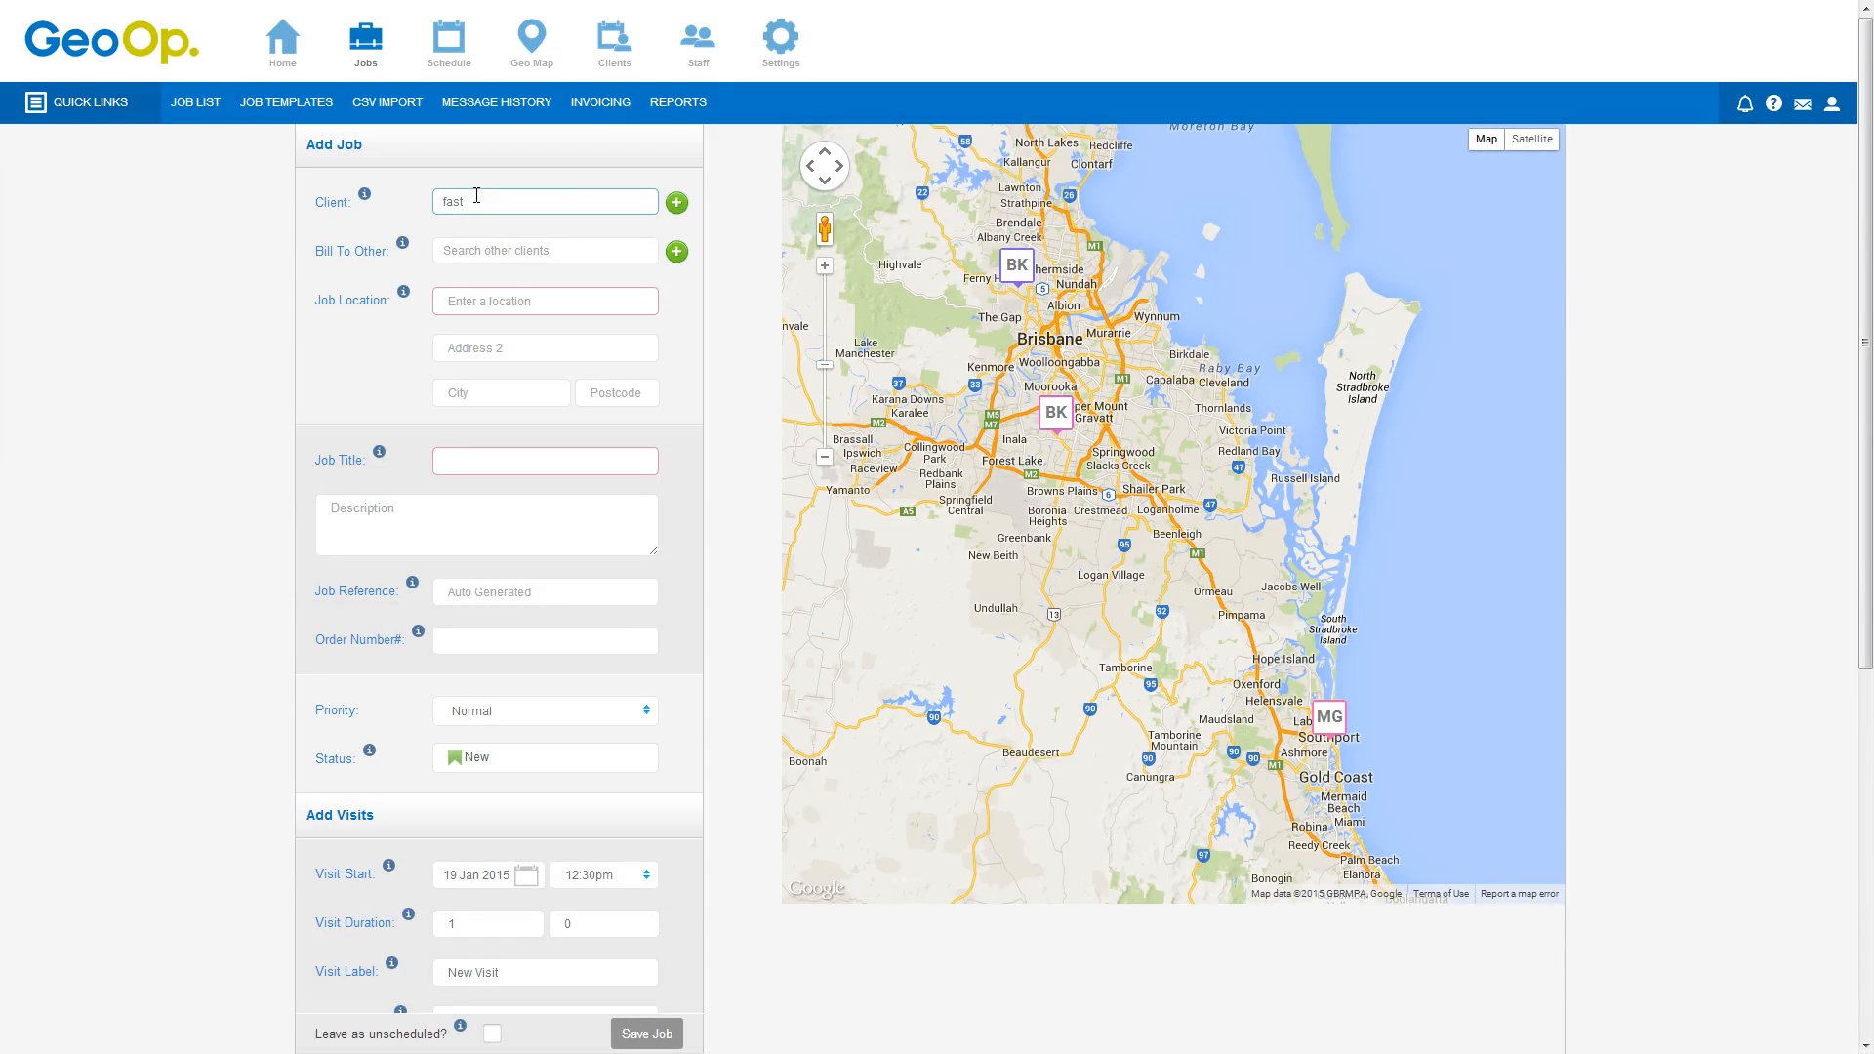
click(542, 229)
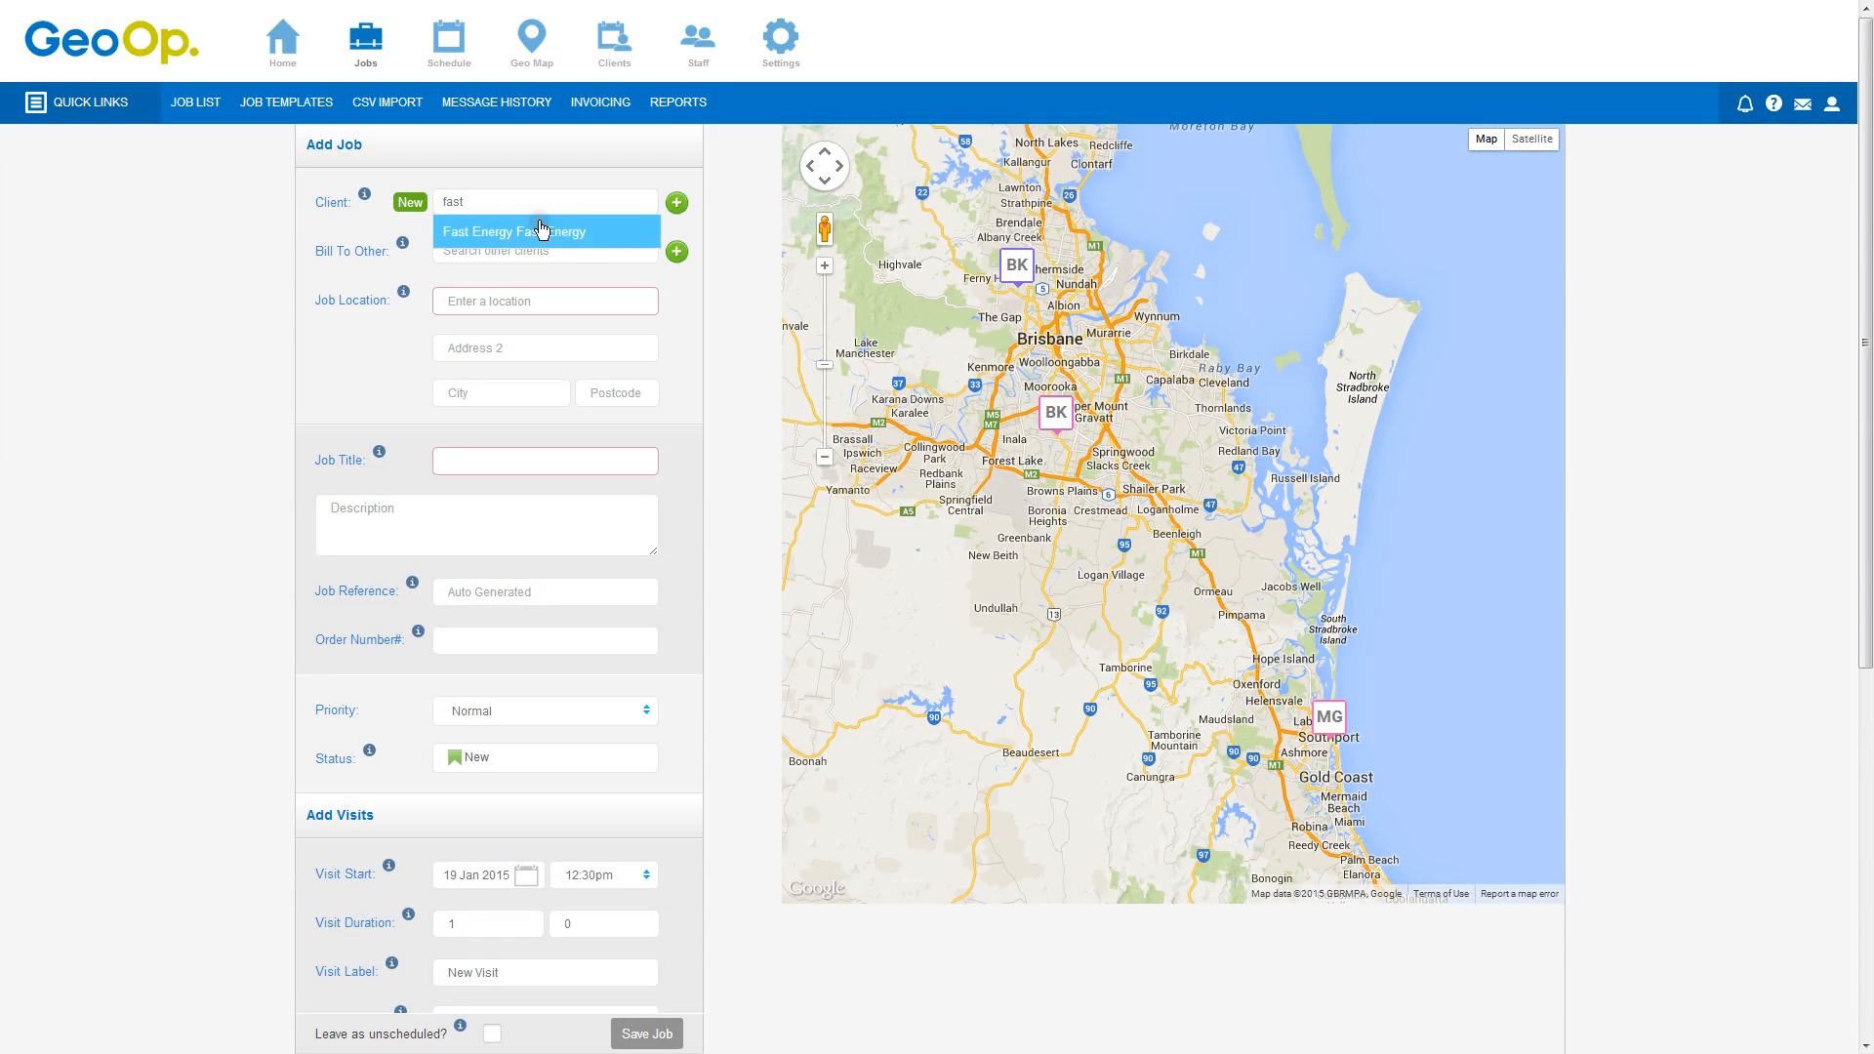
click(542, 230)
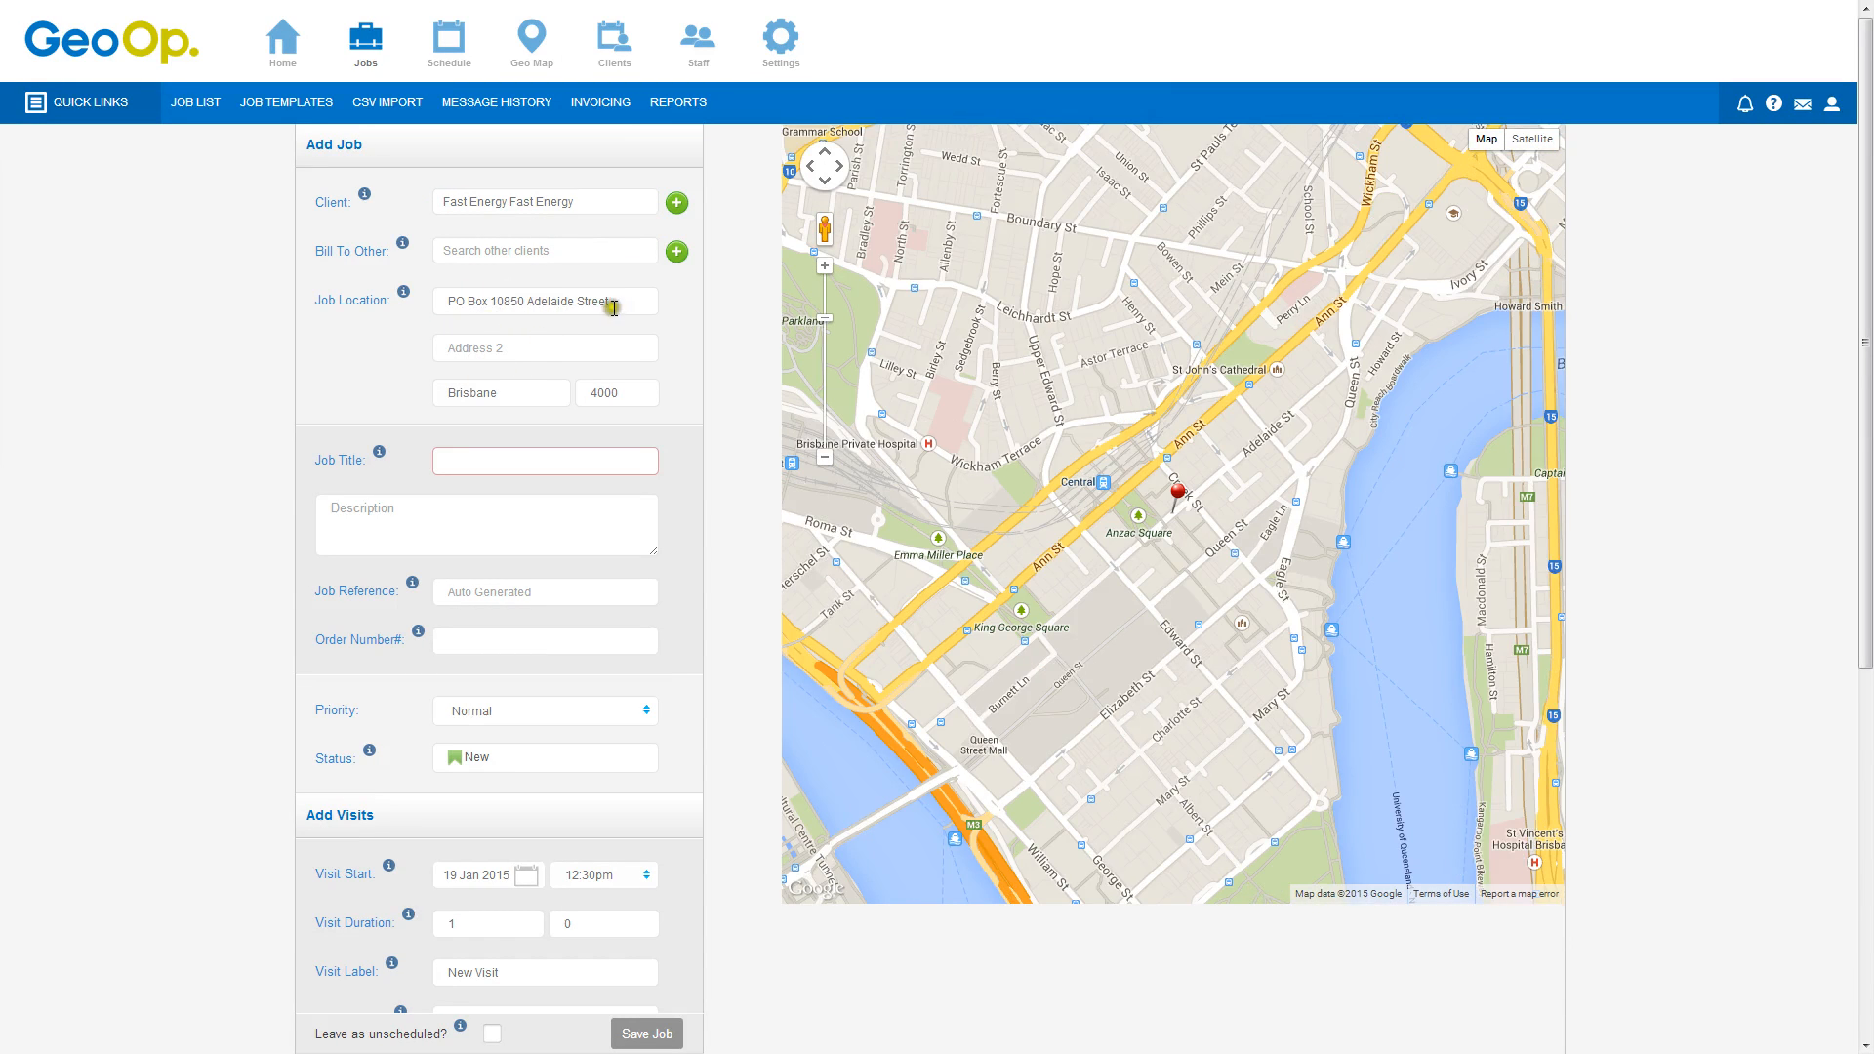
Replace the job location with 123 Smith Street, Cleveland from the address suggestions
drag(613, 307, 452, 300)
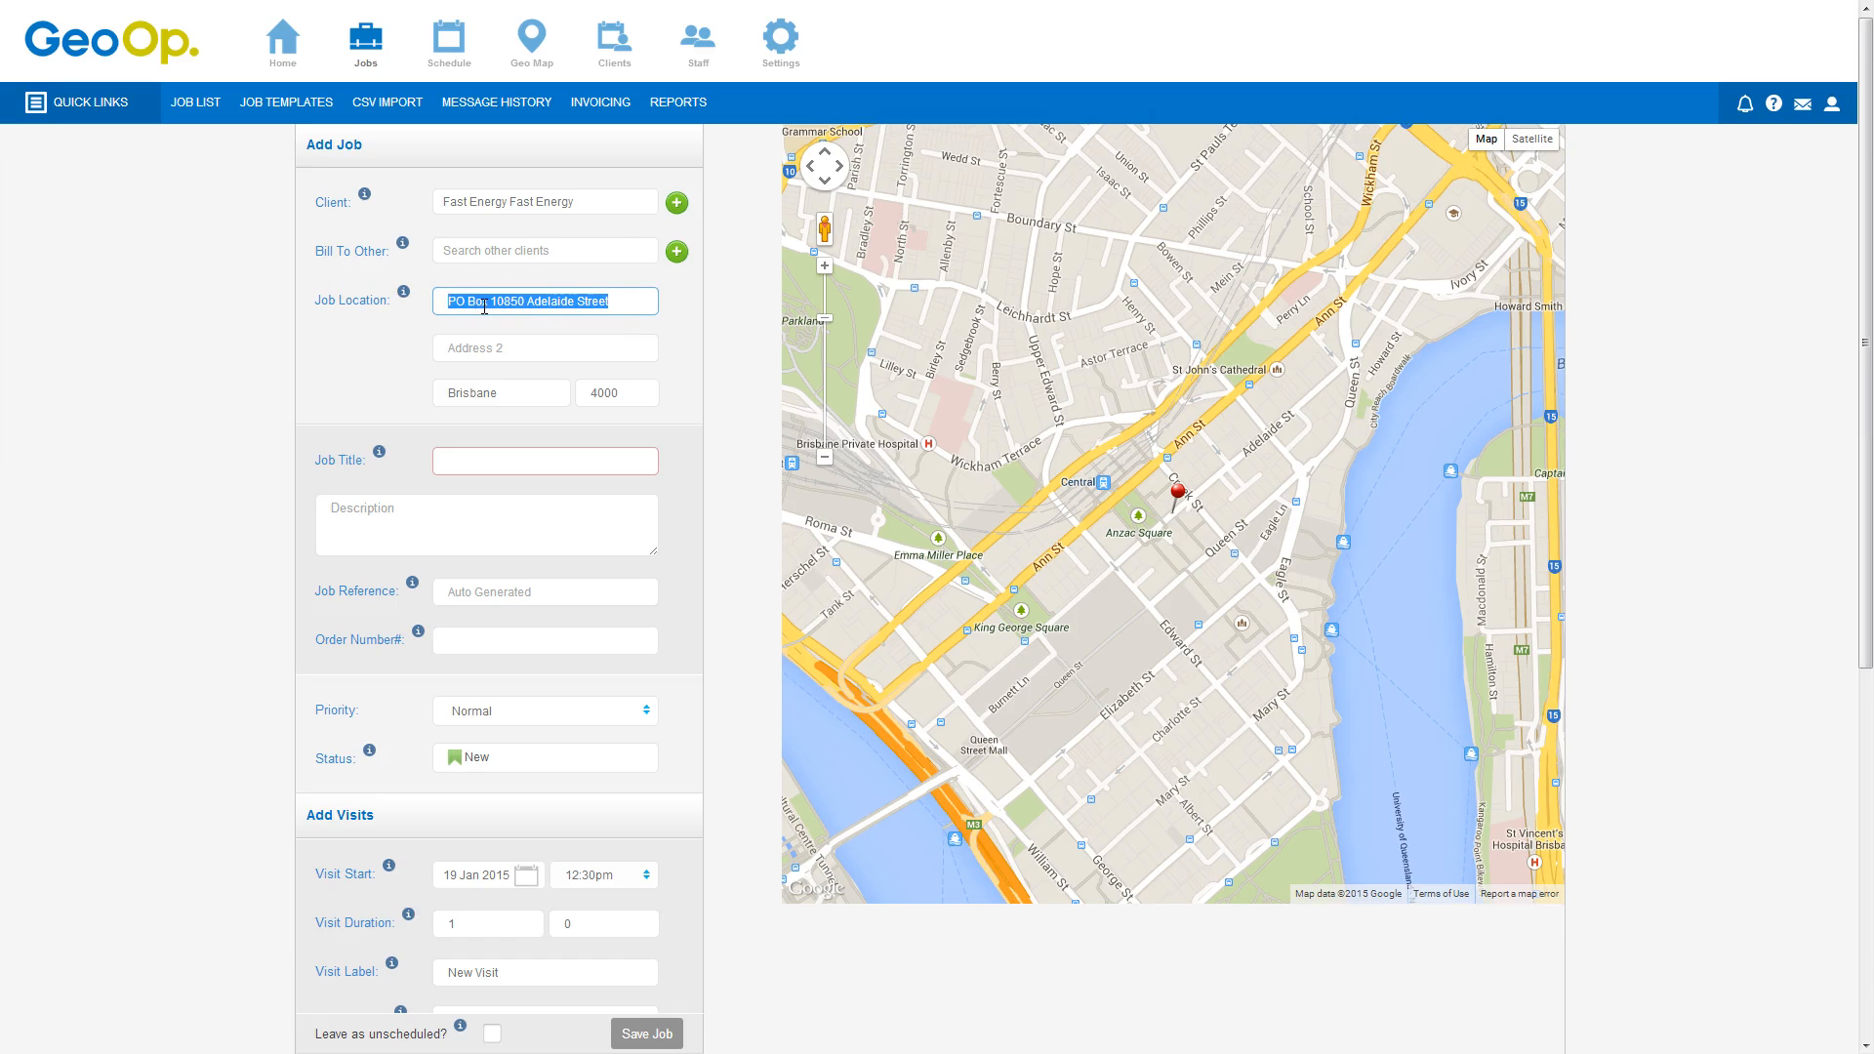
text(123 s)
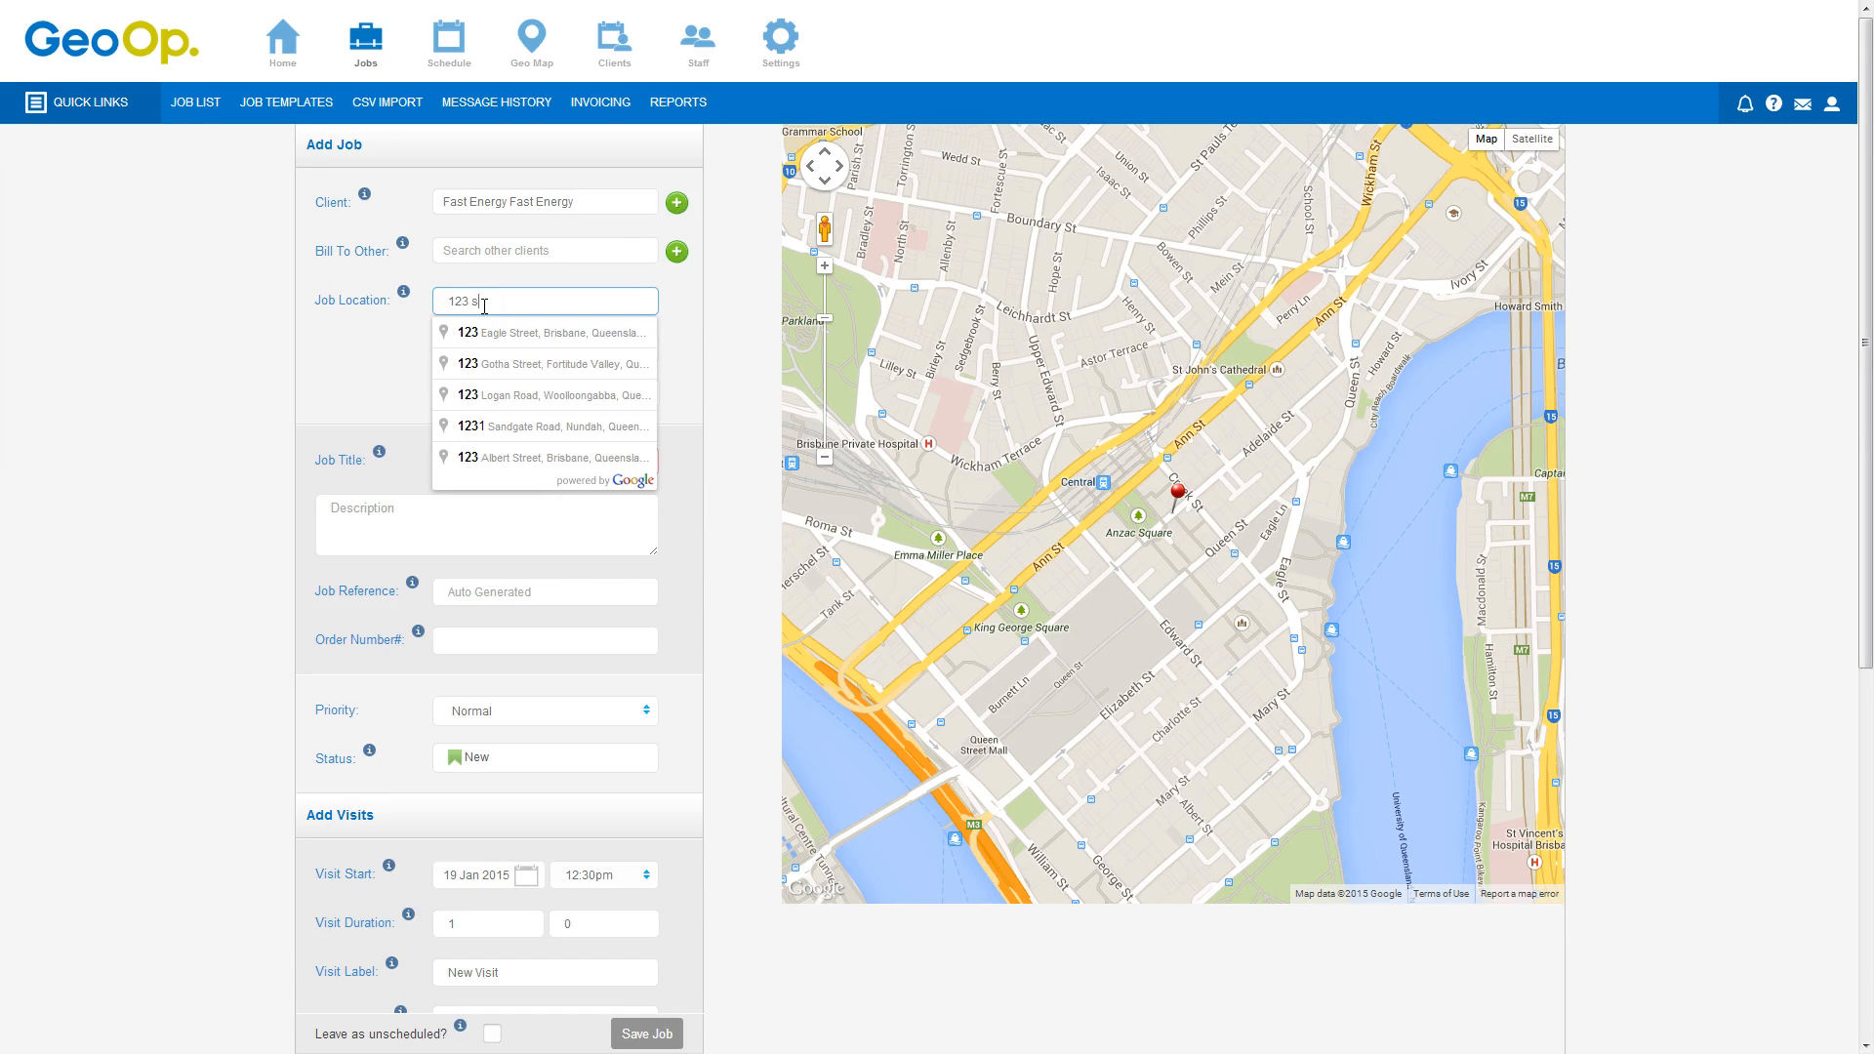
text(mith street)
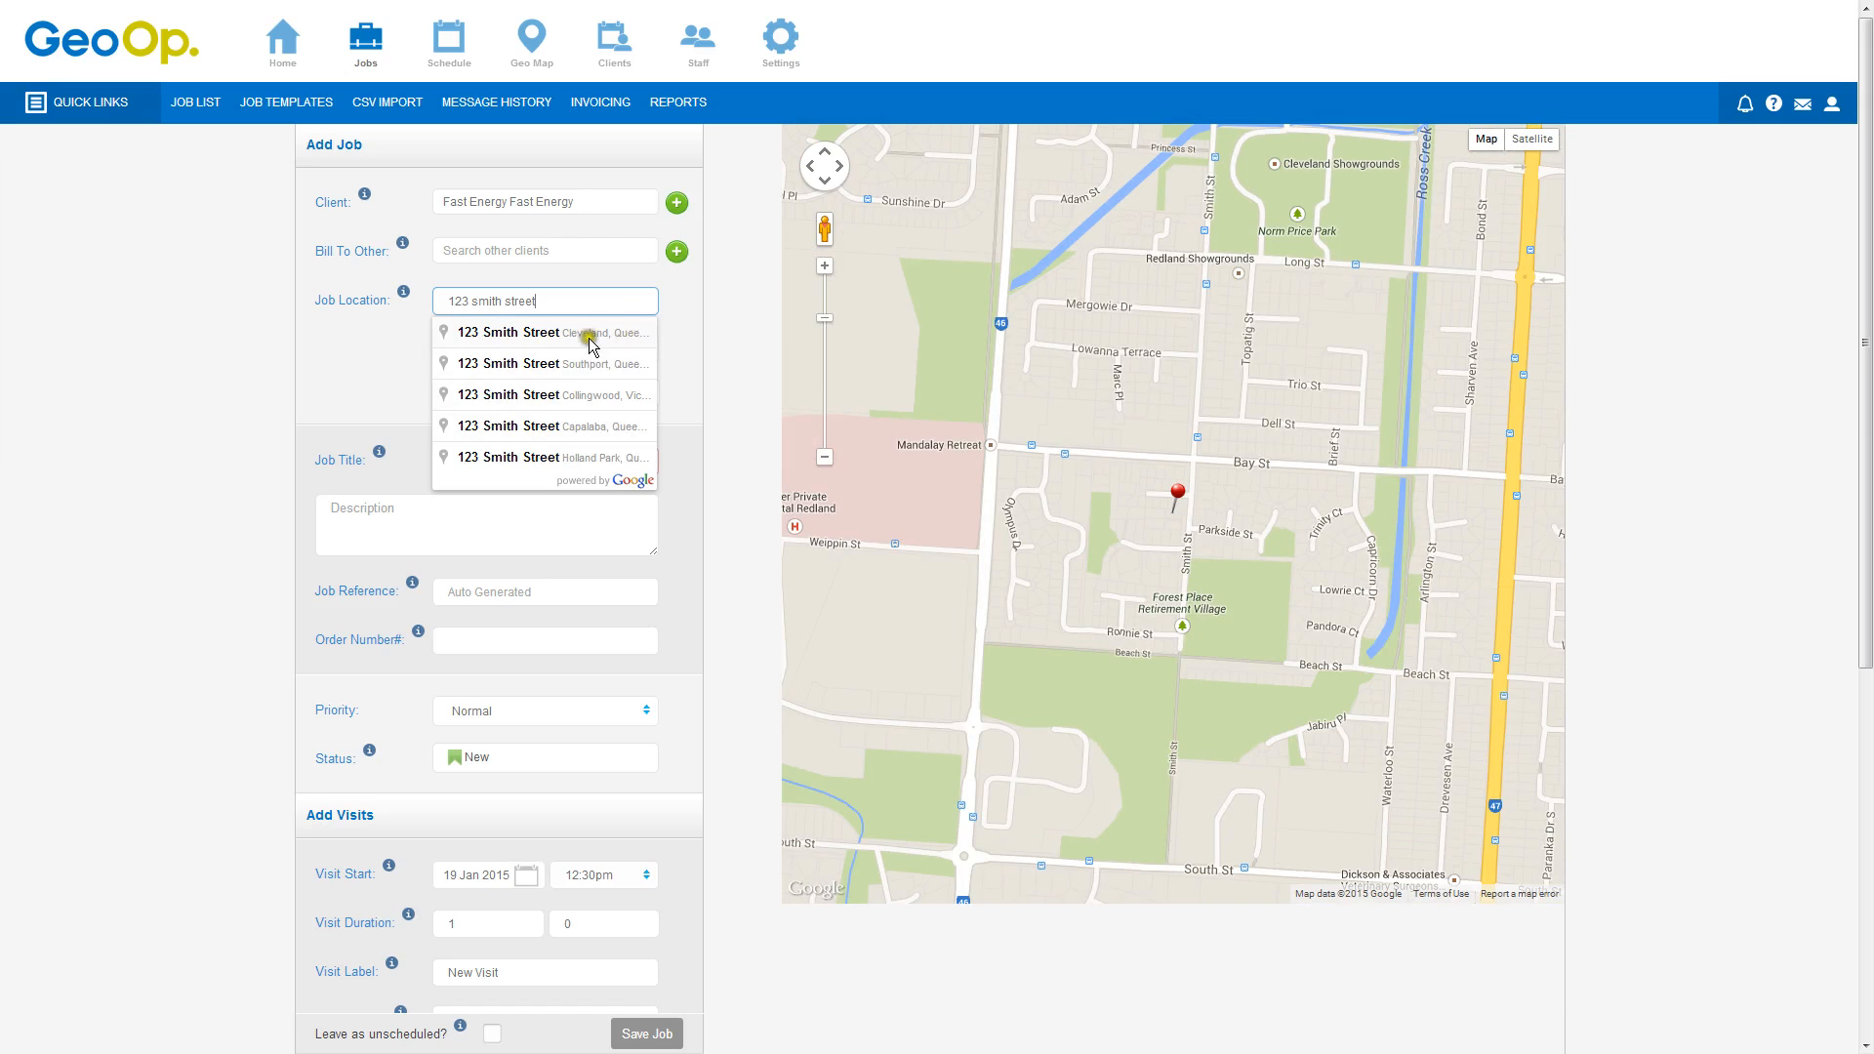
click(539, 334)
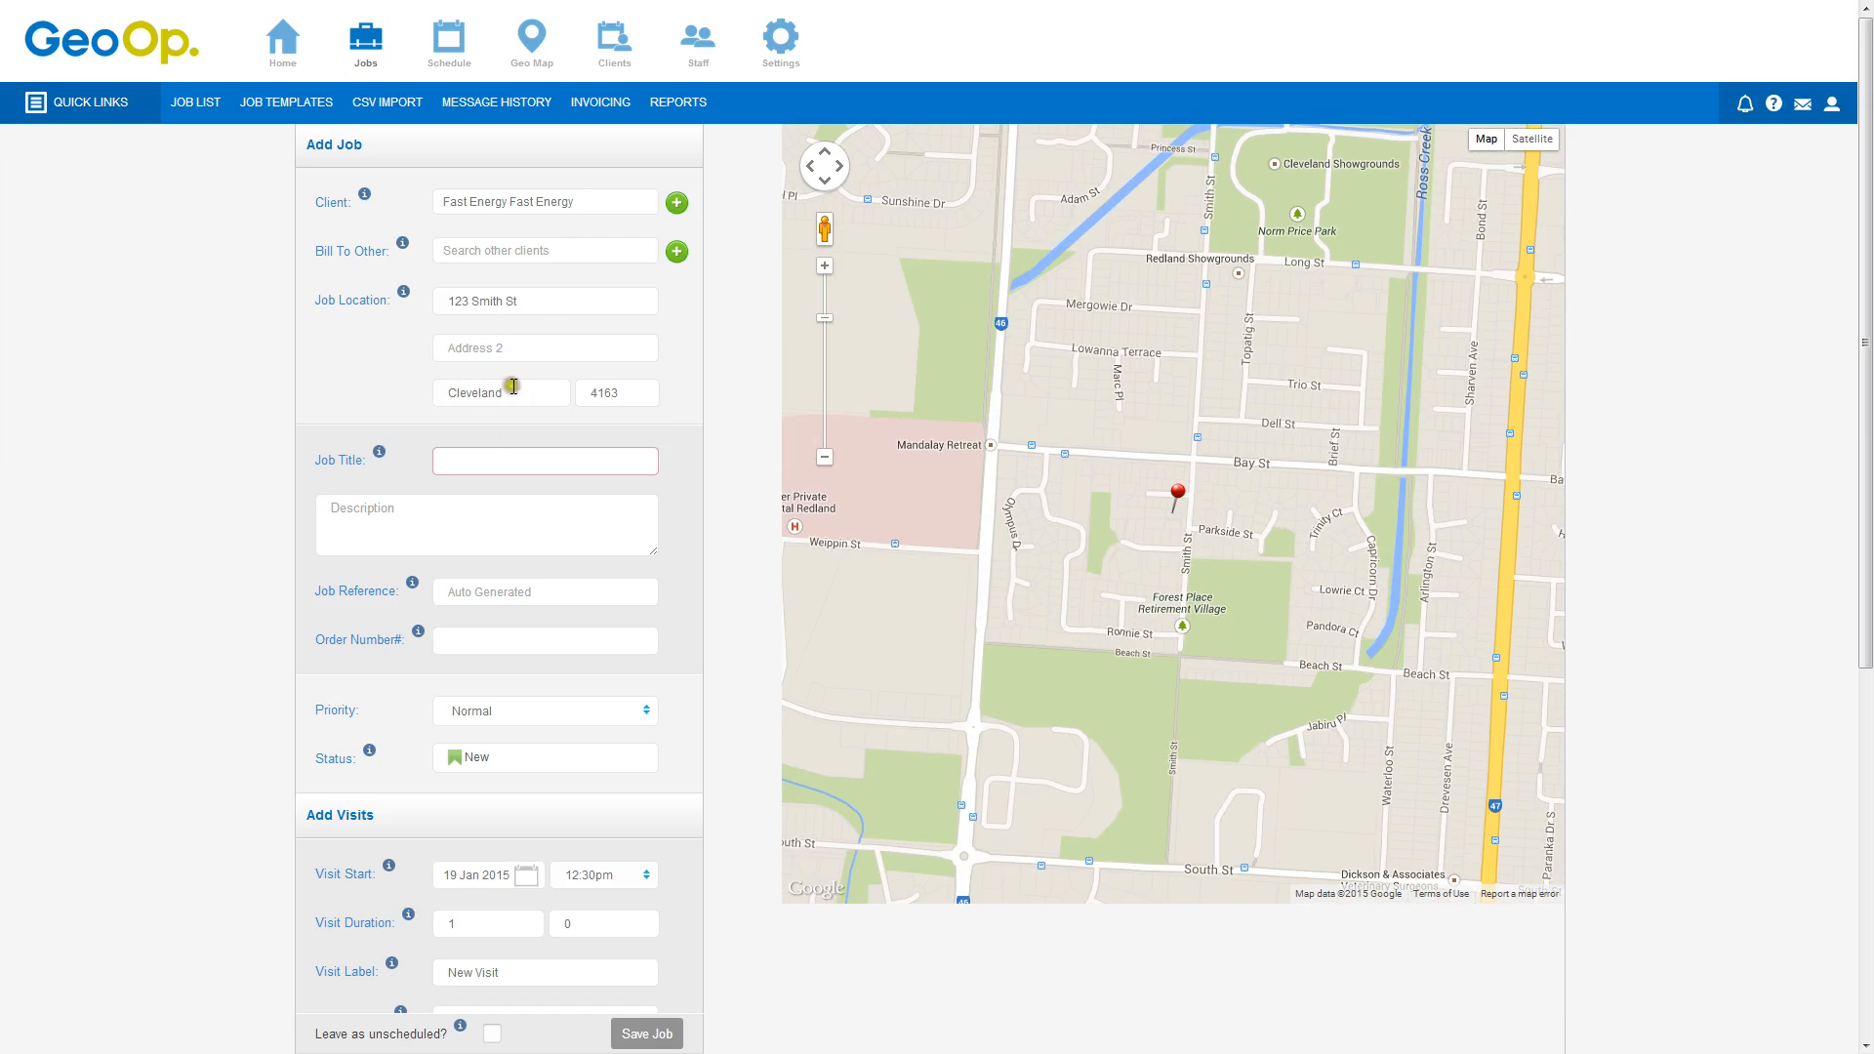
Enter the job title "Quote to install lights"
click(500, 463)
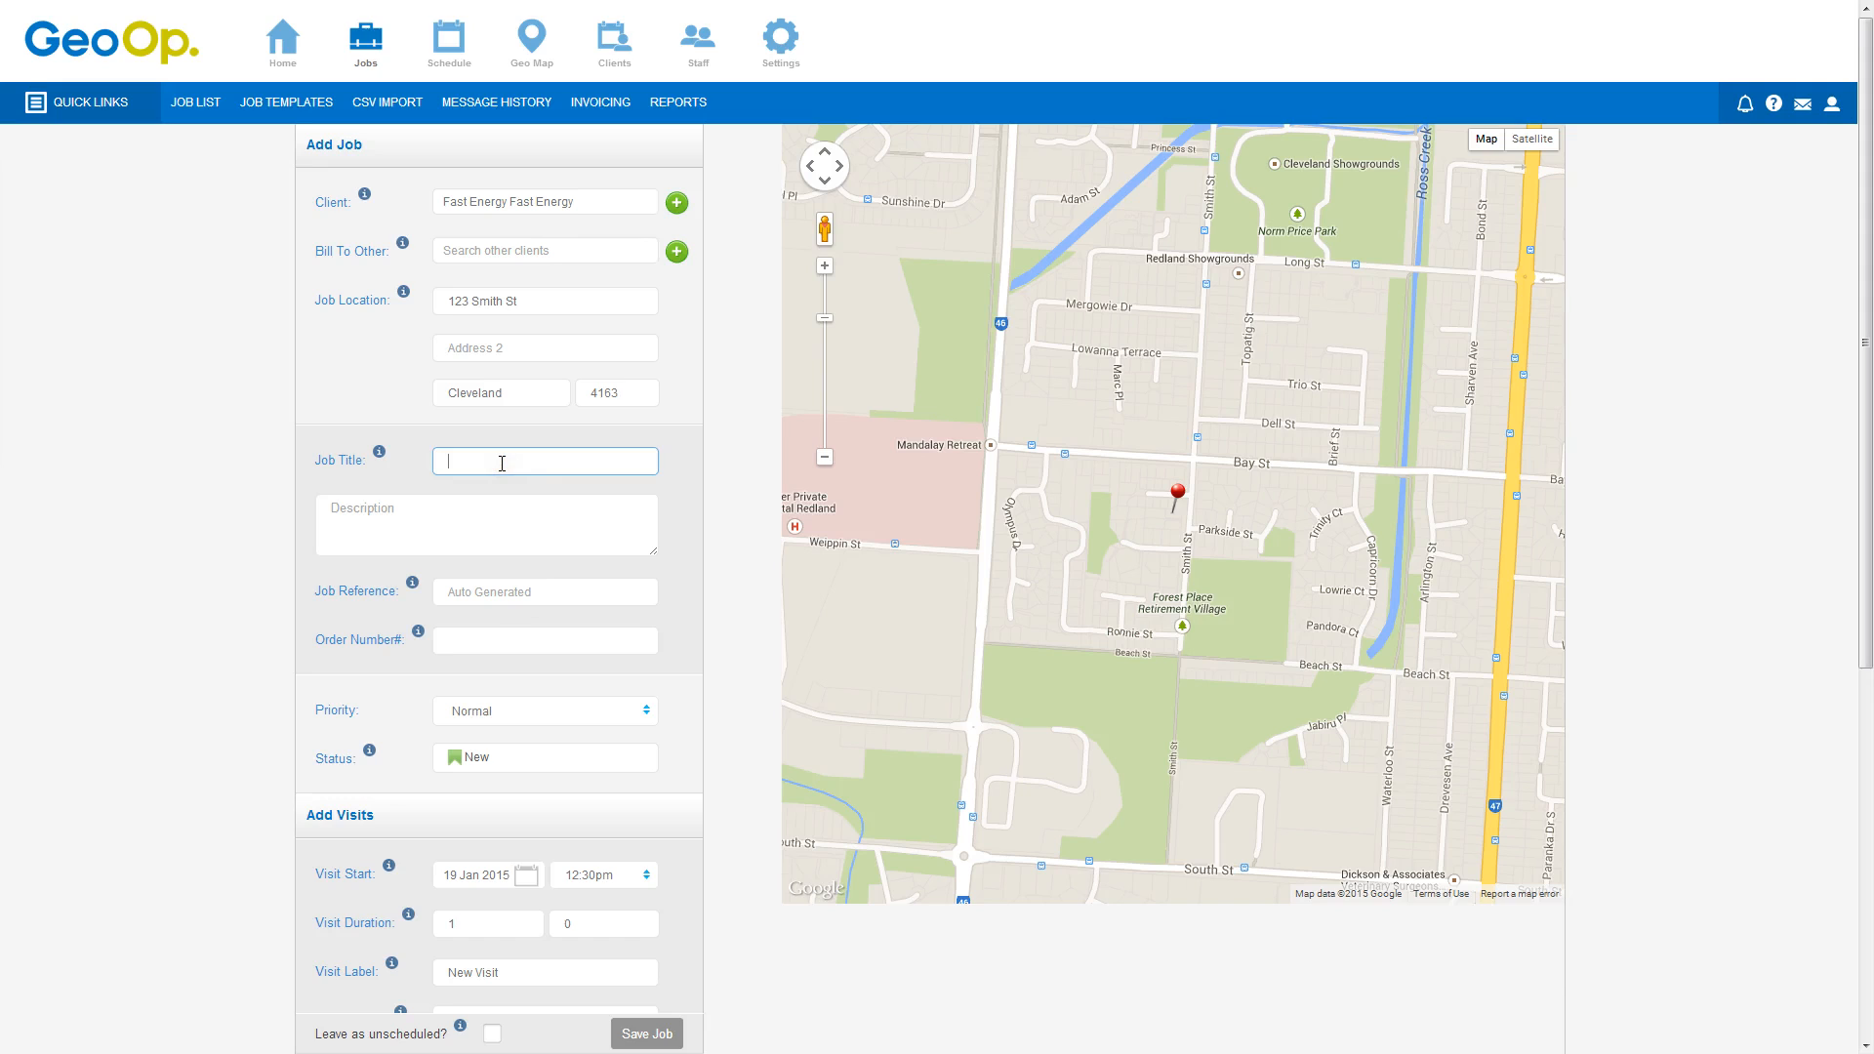
text(Quote to install lights)
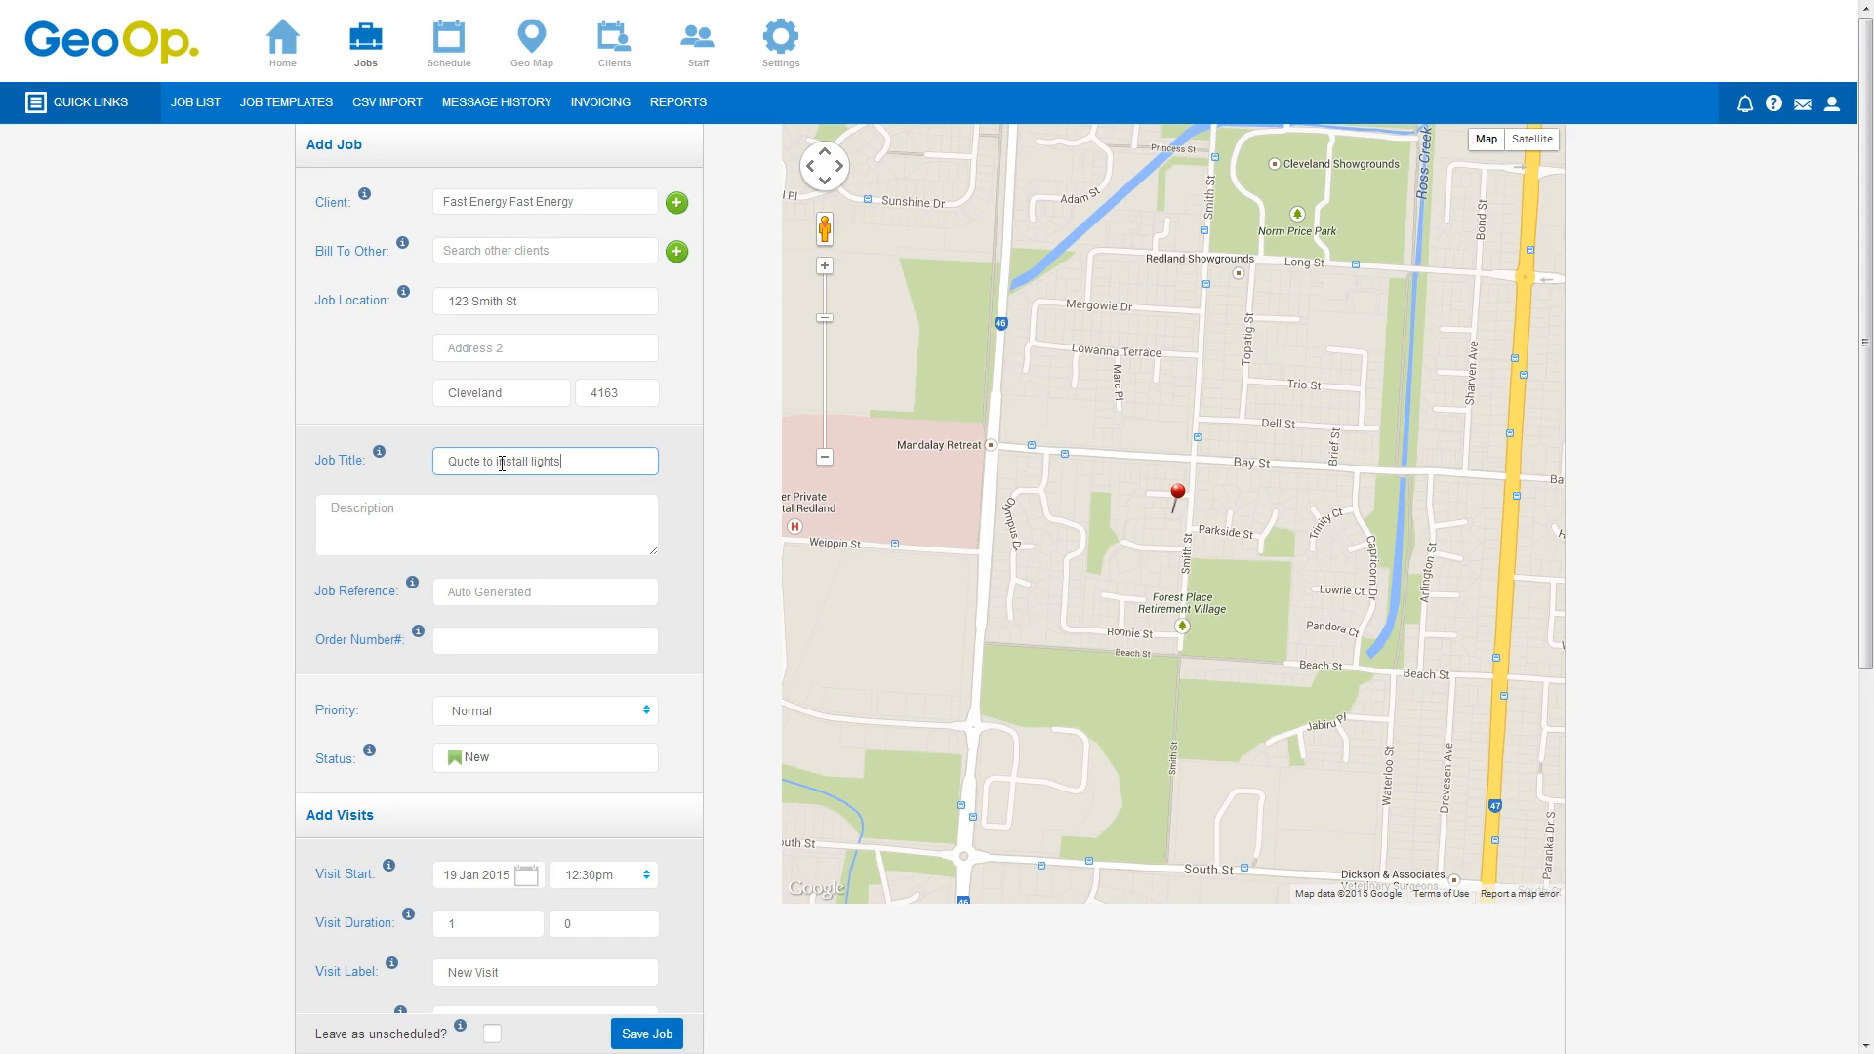
Enlarge the description box and enter "Supply and install 2 new light fittings to be installed at the front reception"
click(513, 508)
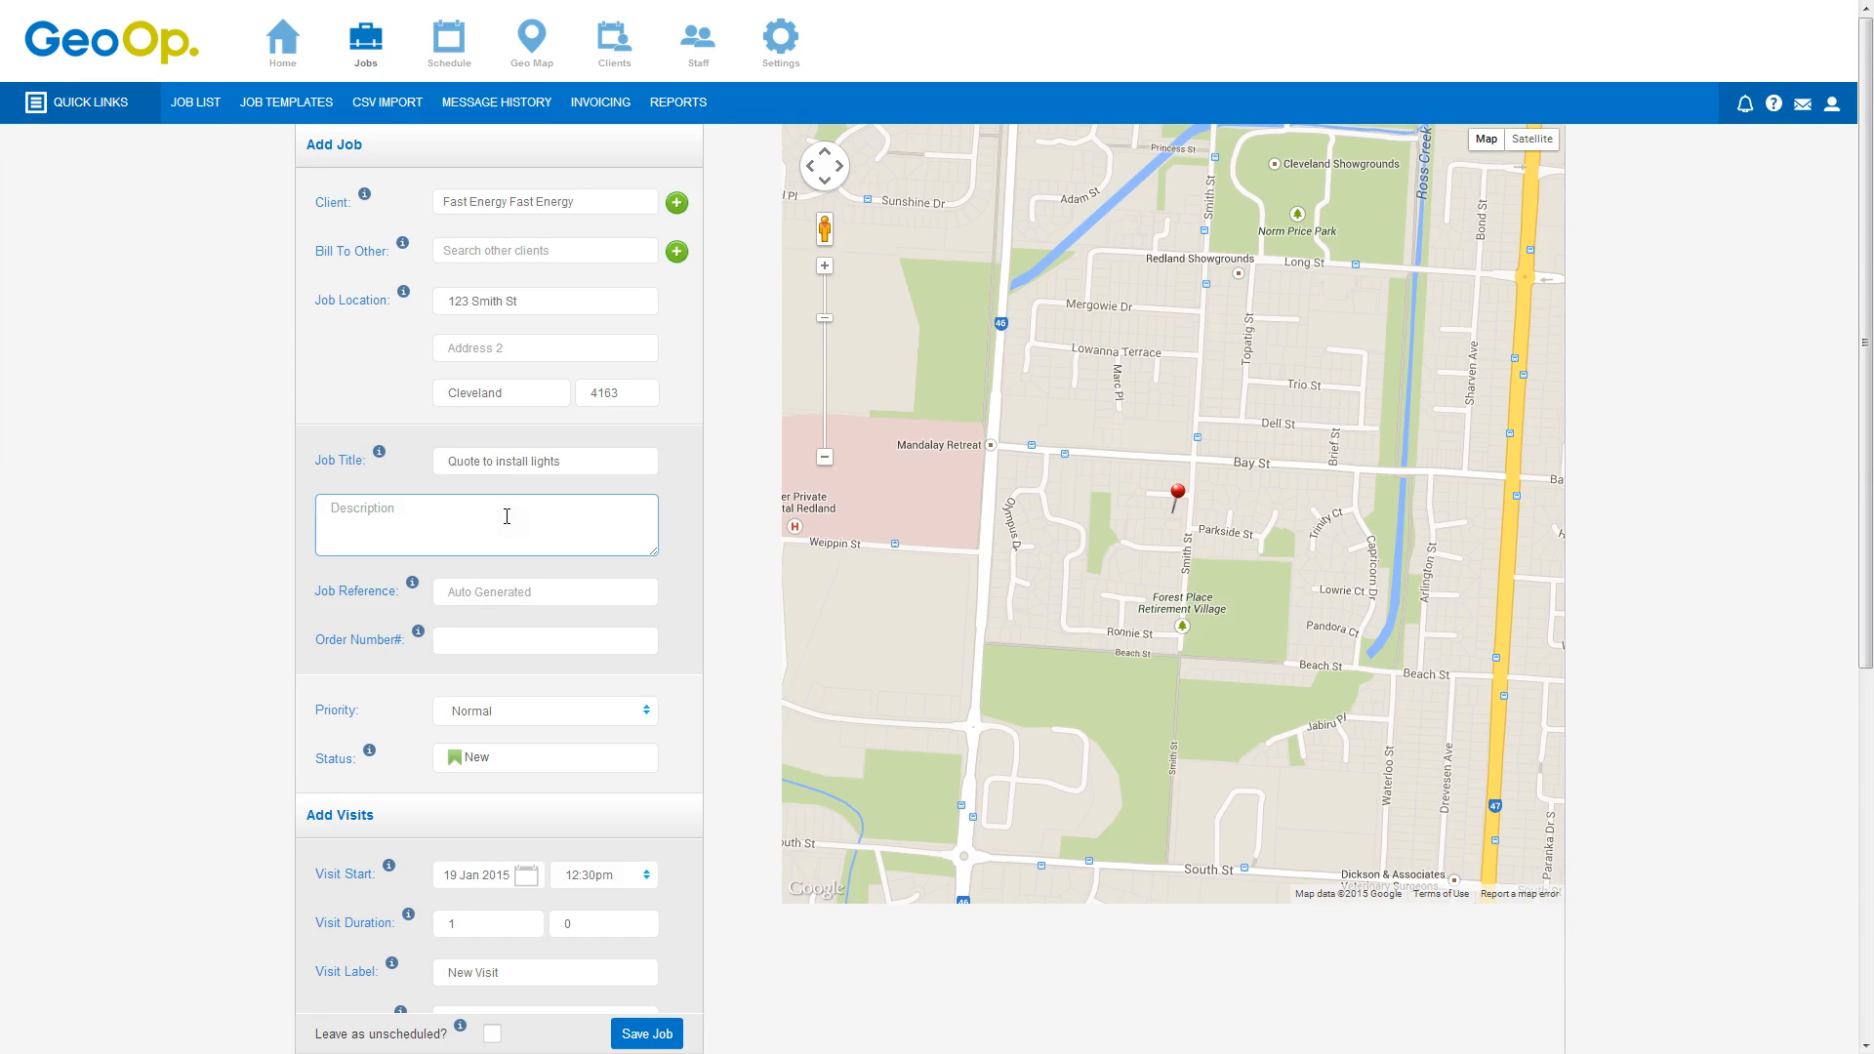
click(652, 551)
drag(652, 558, 654, 840)
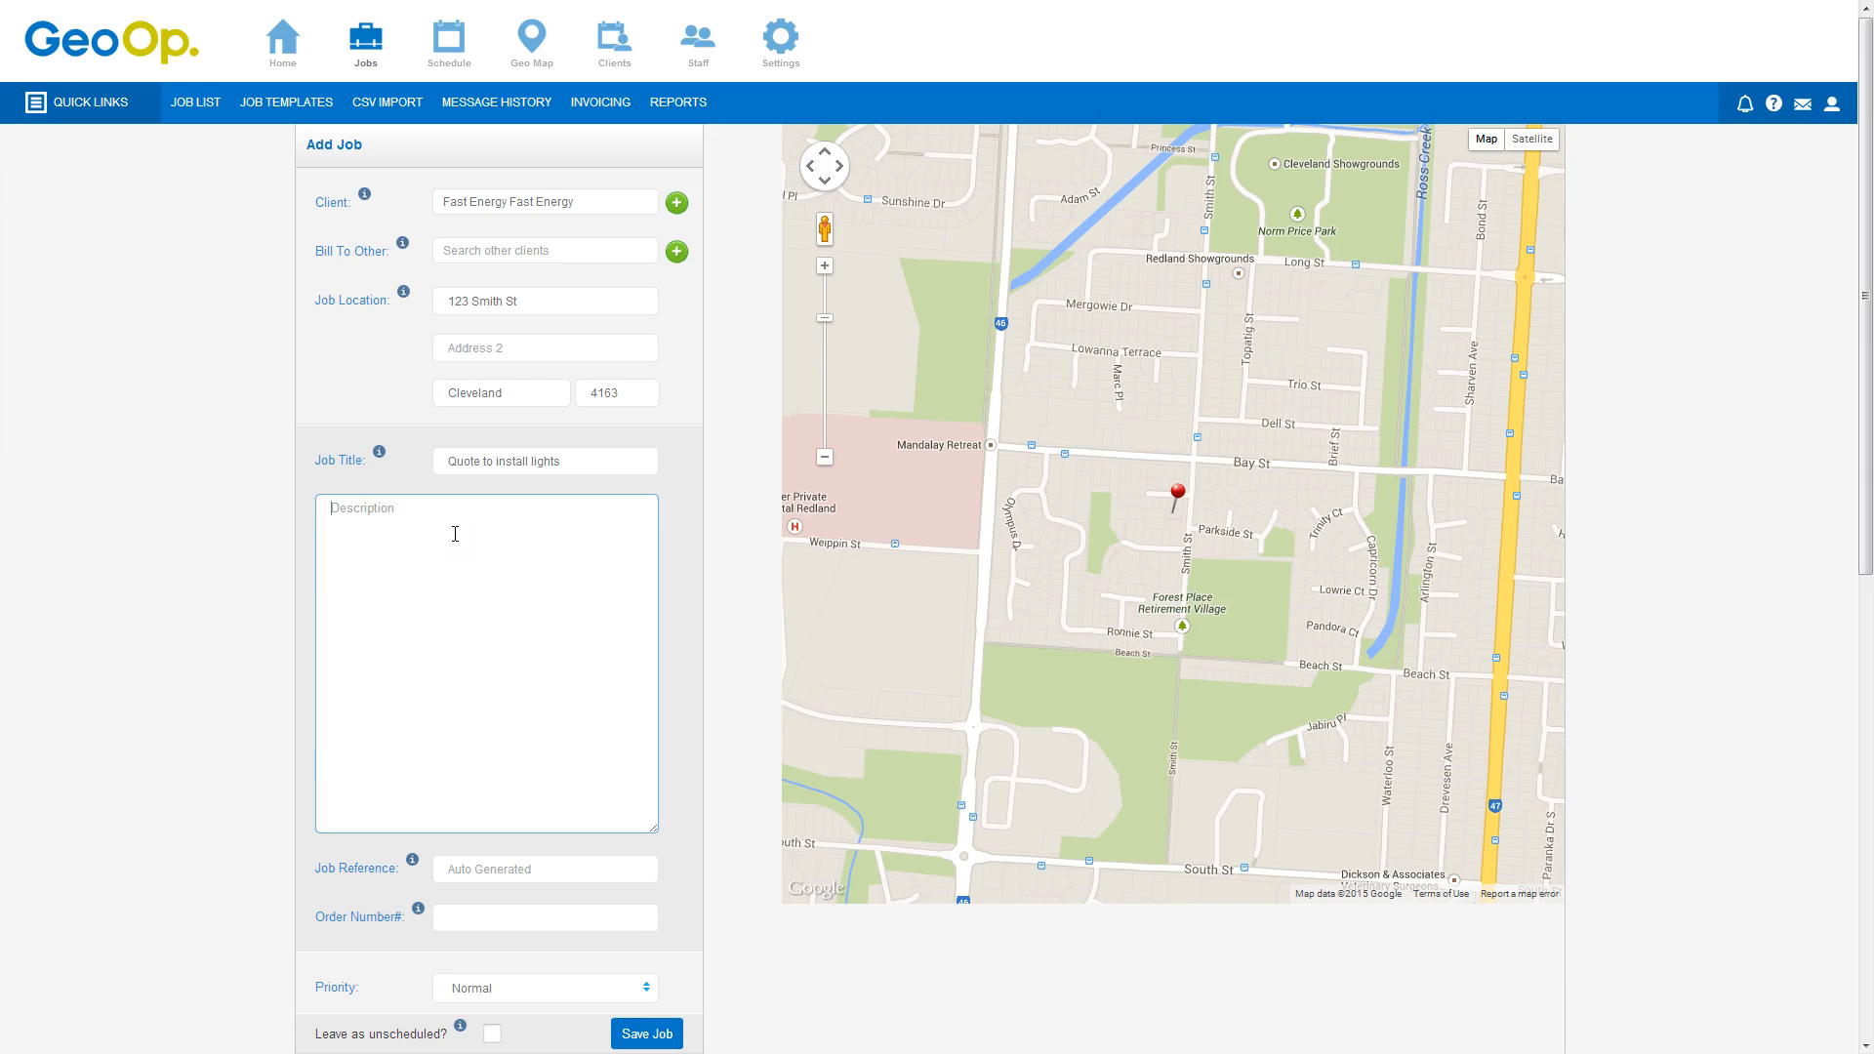
text(S)
text(o b)
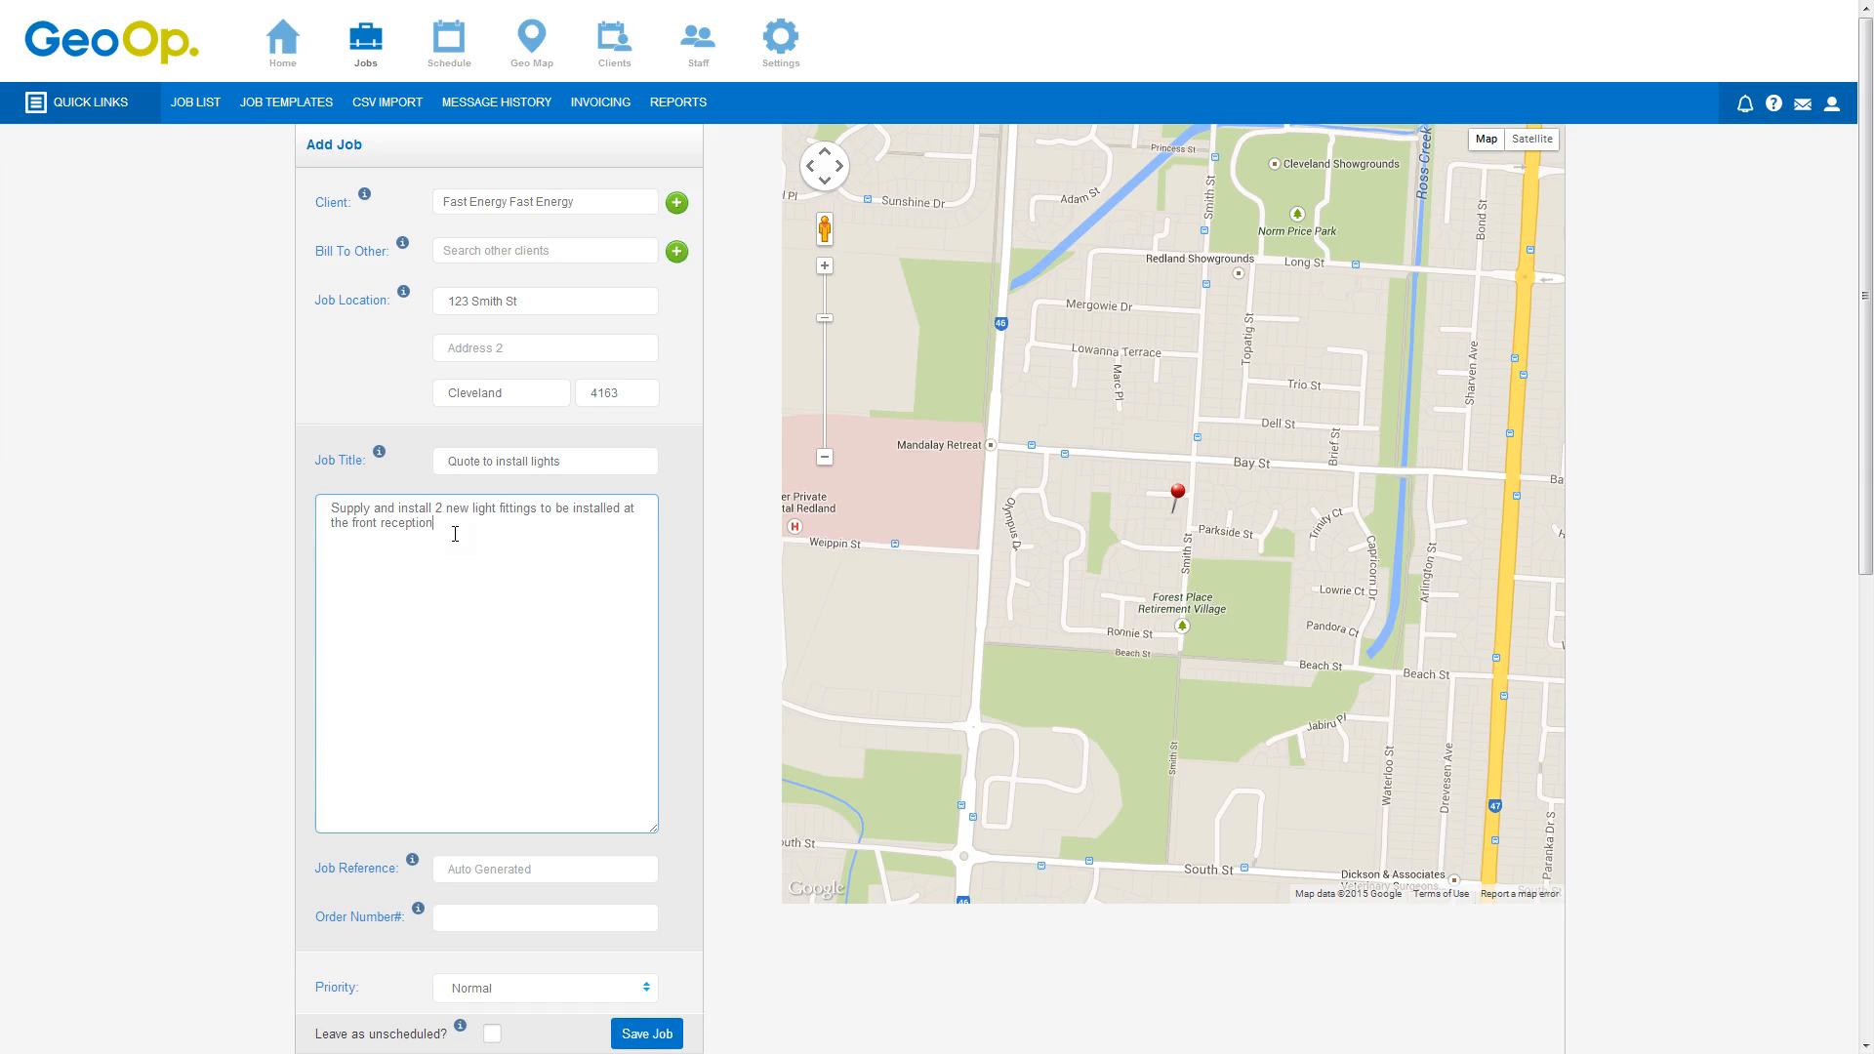
Shrink the description box back and set the job status to Quote
scroll(696, 395, down, 3)
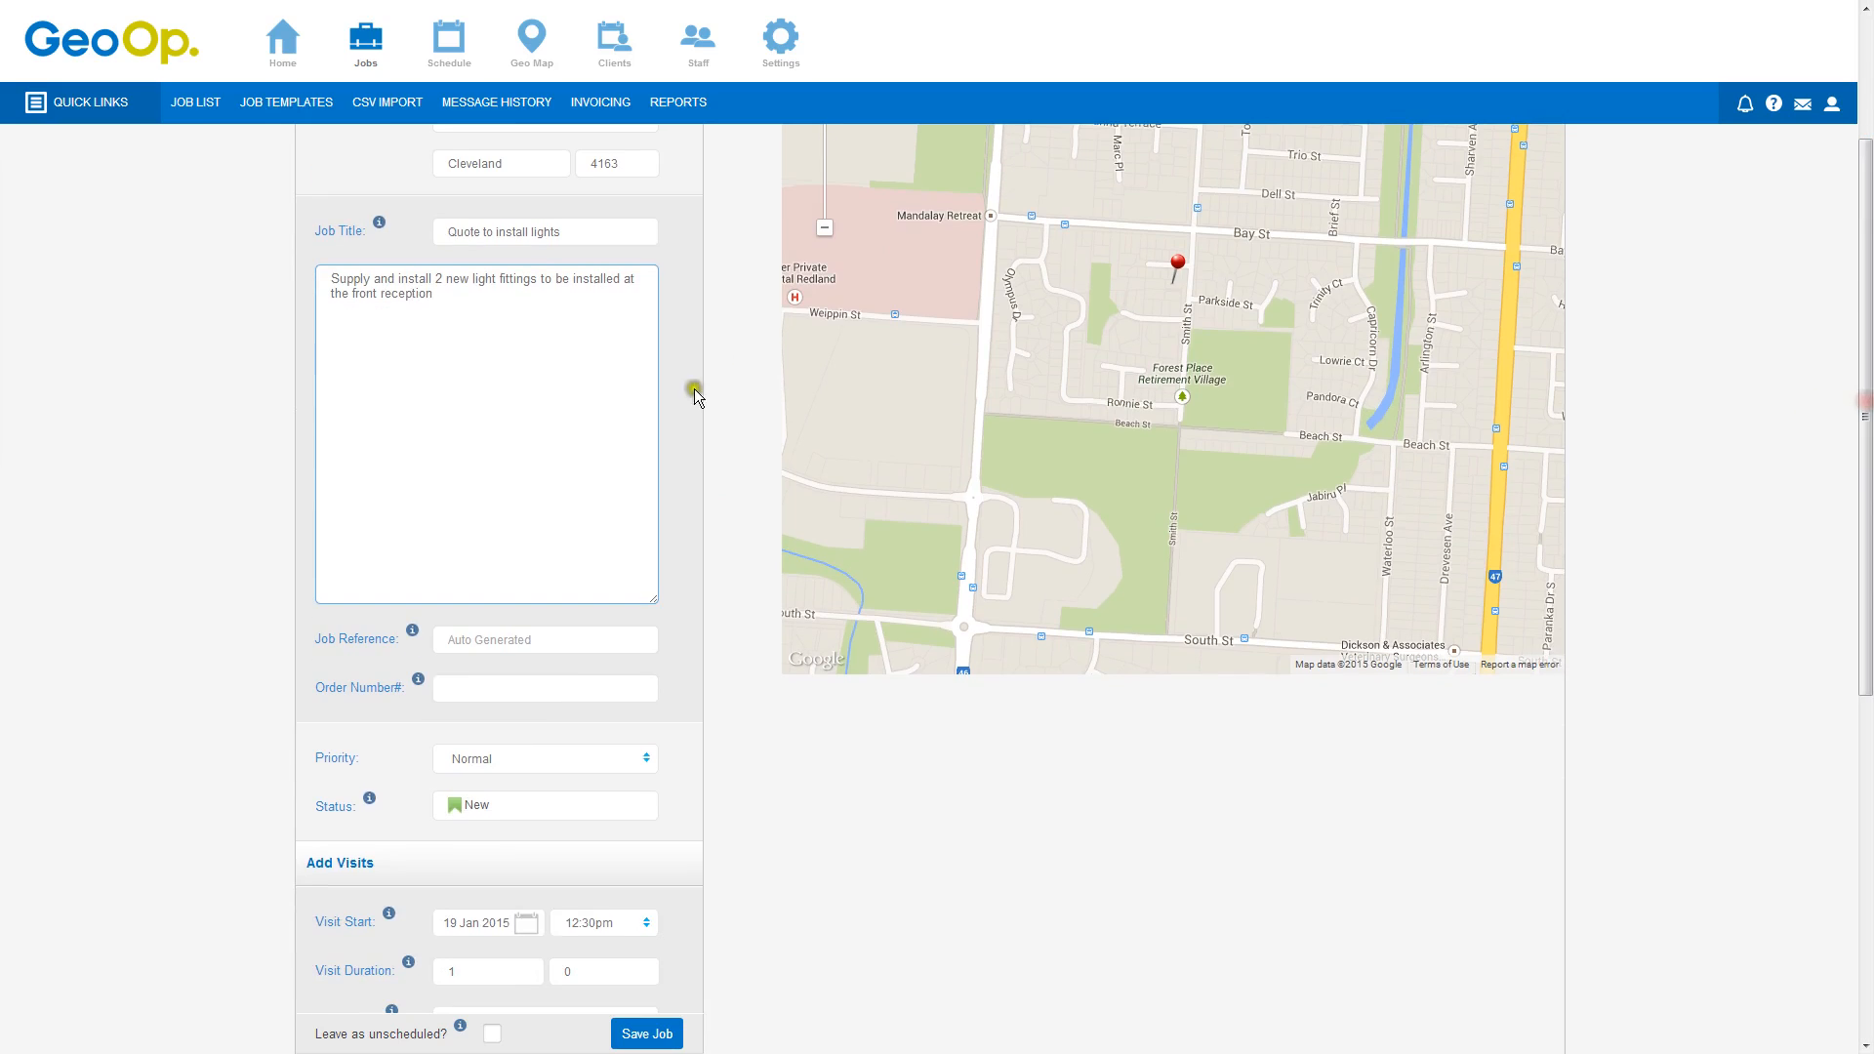
drag(653, 597, 589, 325)
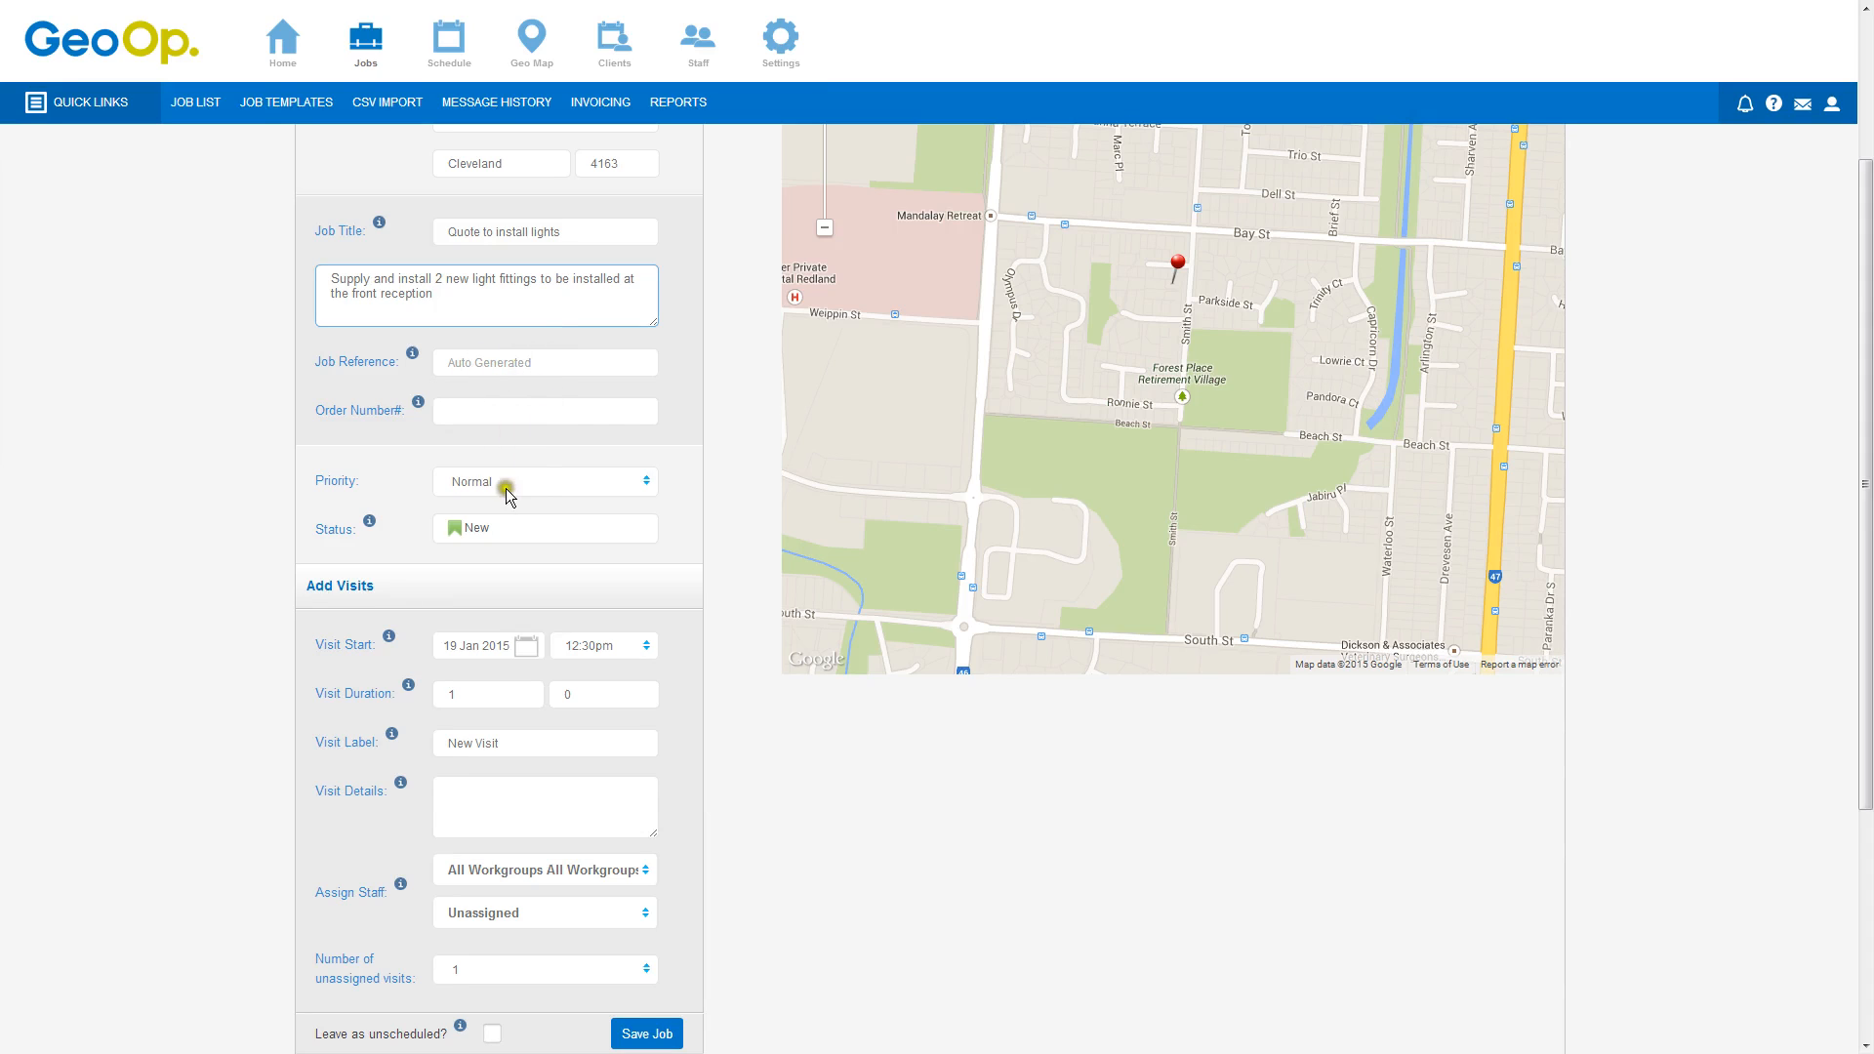
click(488, 534)
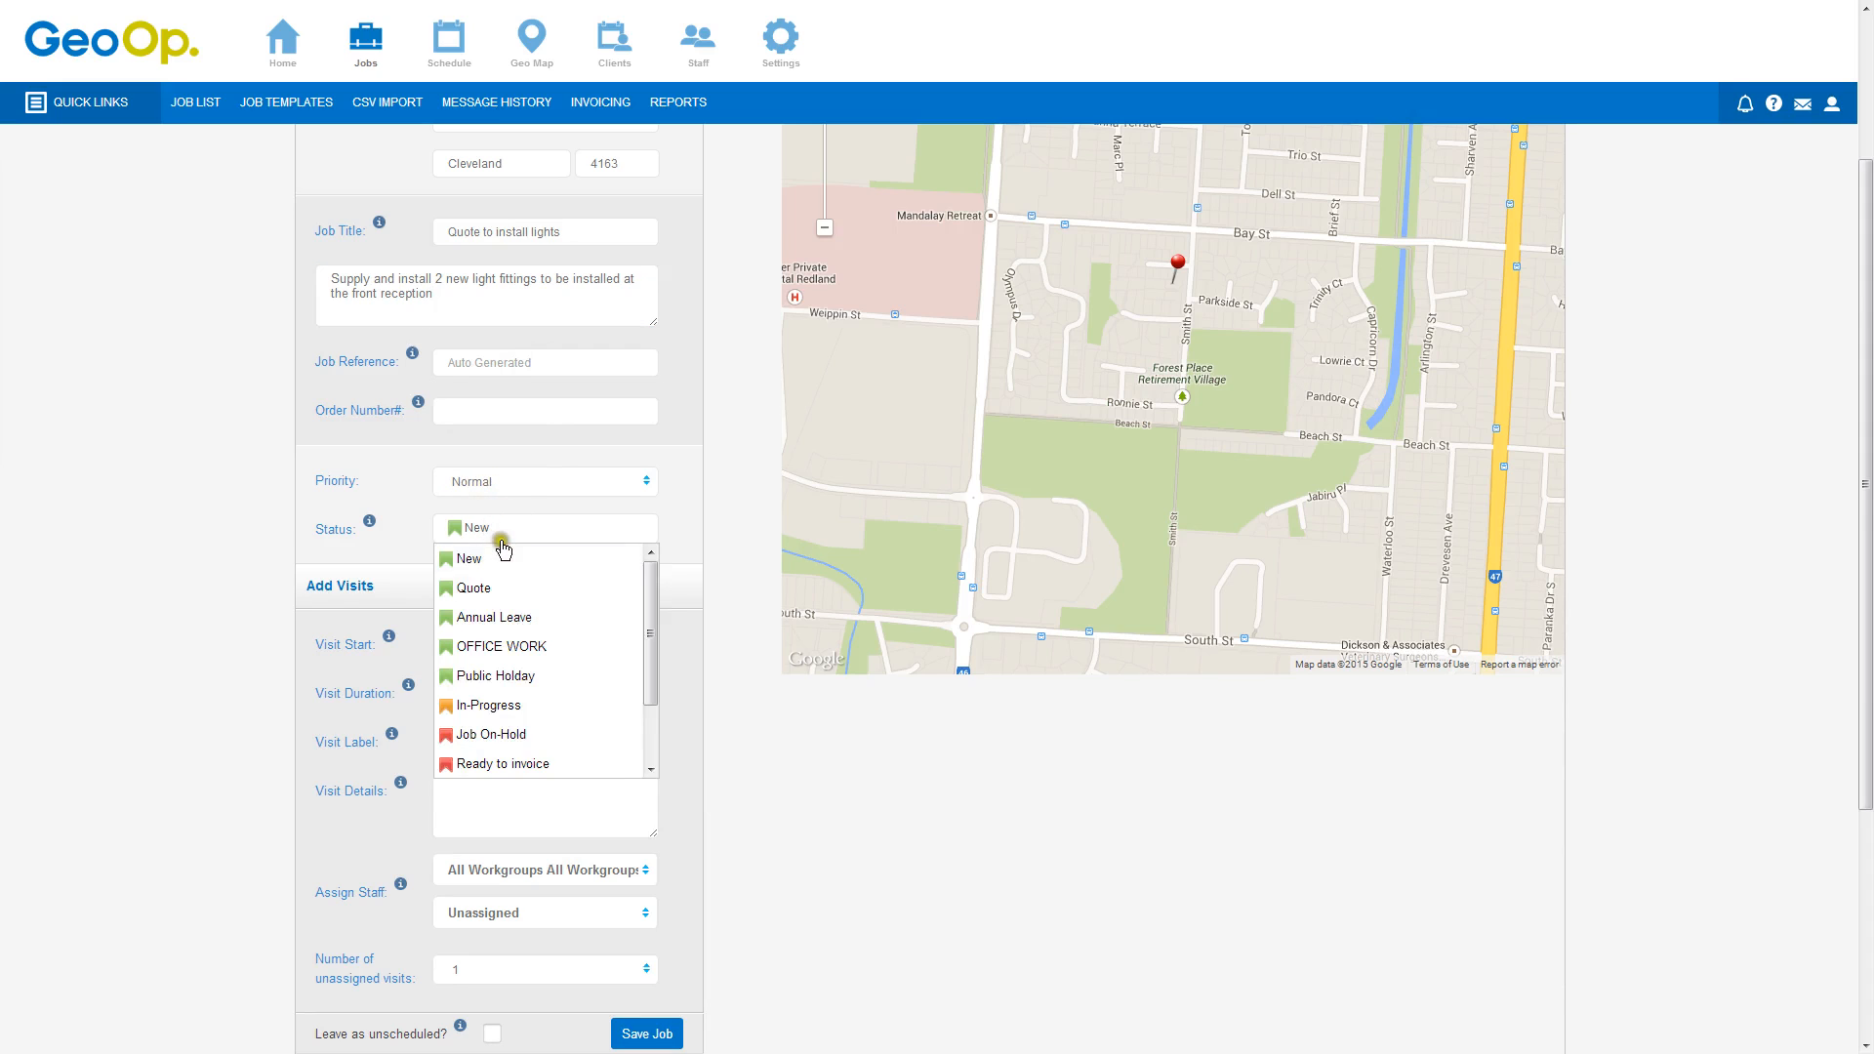
click(491, 593)
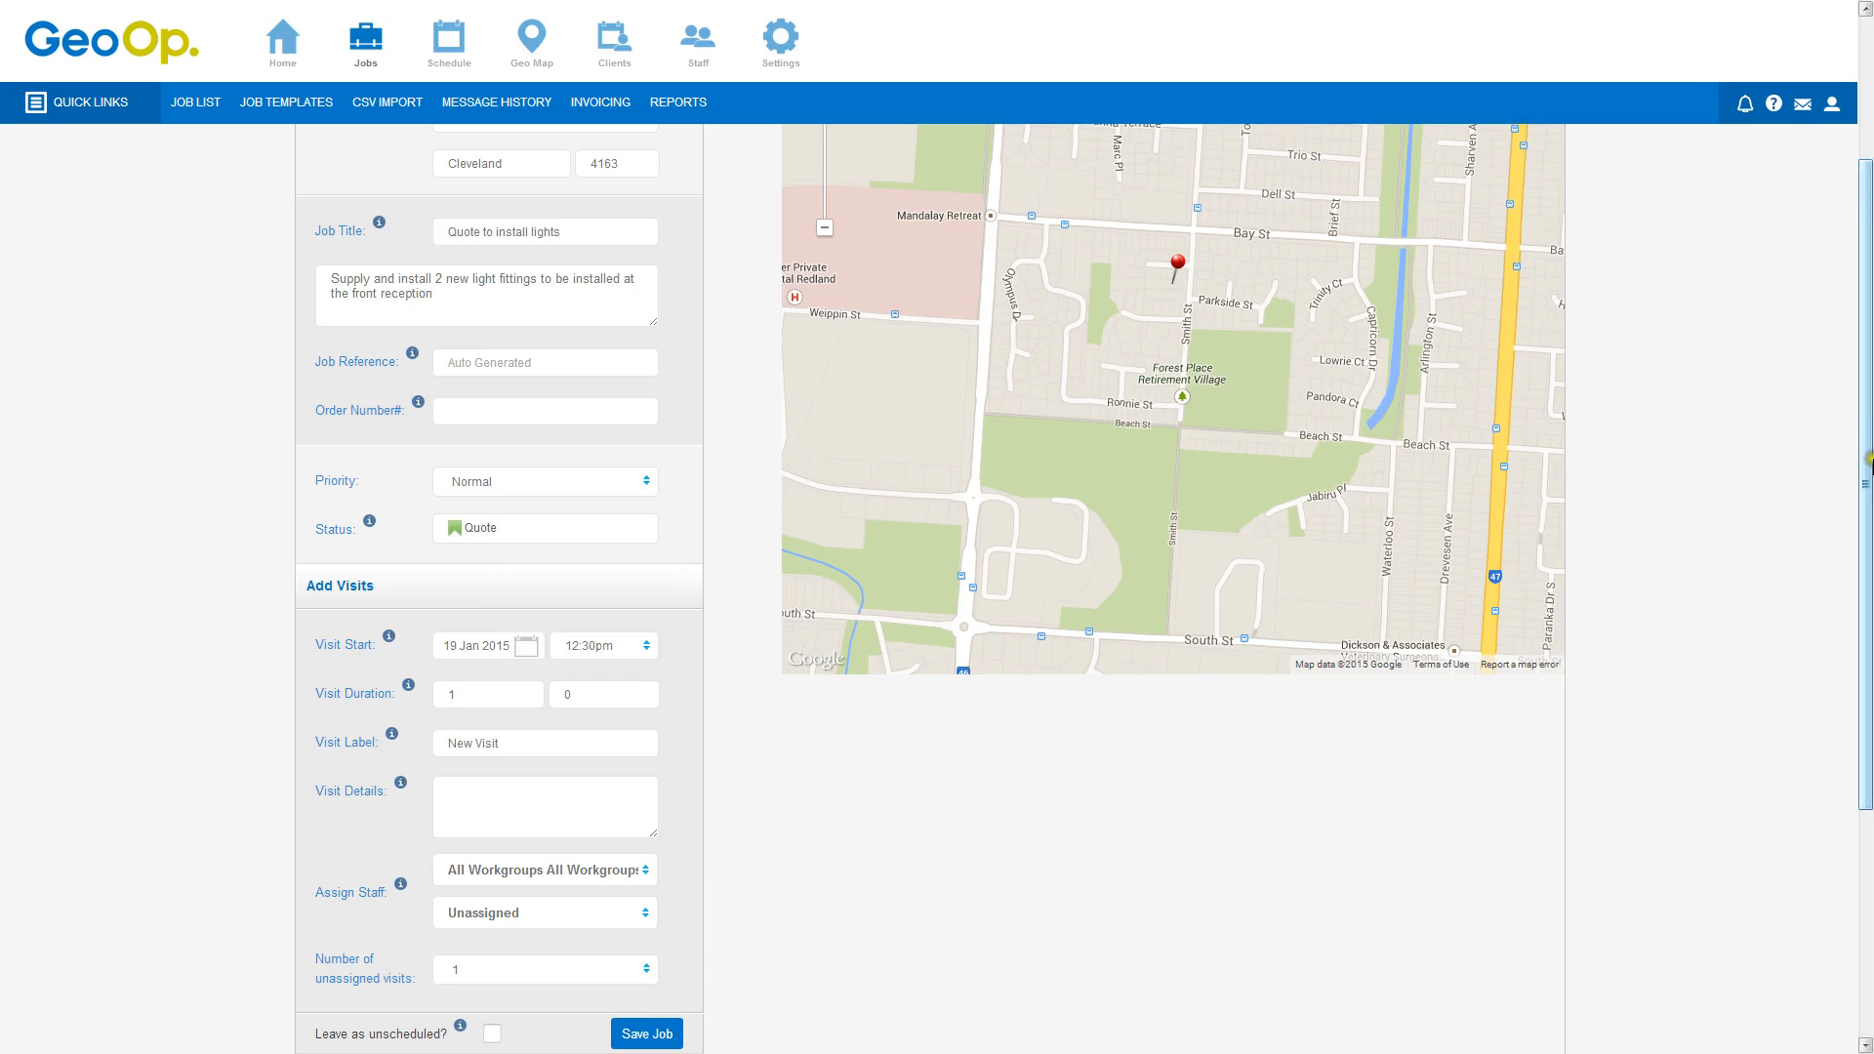
Set the visit start to 23 Jan 2015 at 7:00am
drag(1865, 478, 1853, 615)
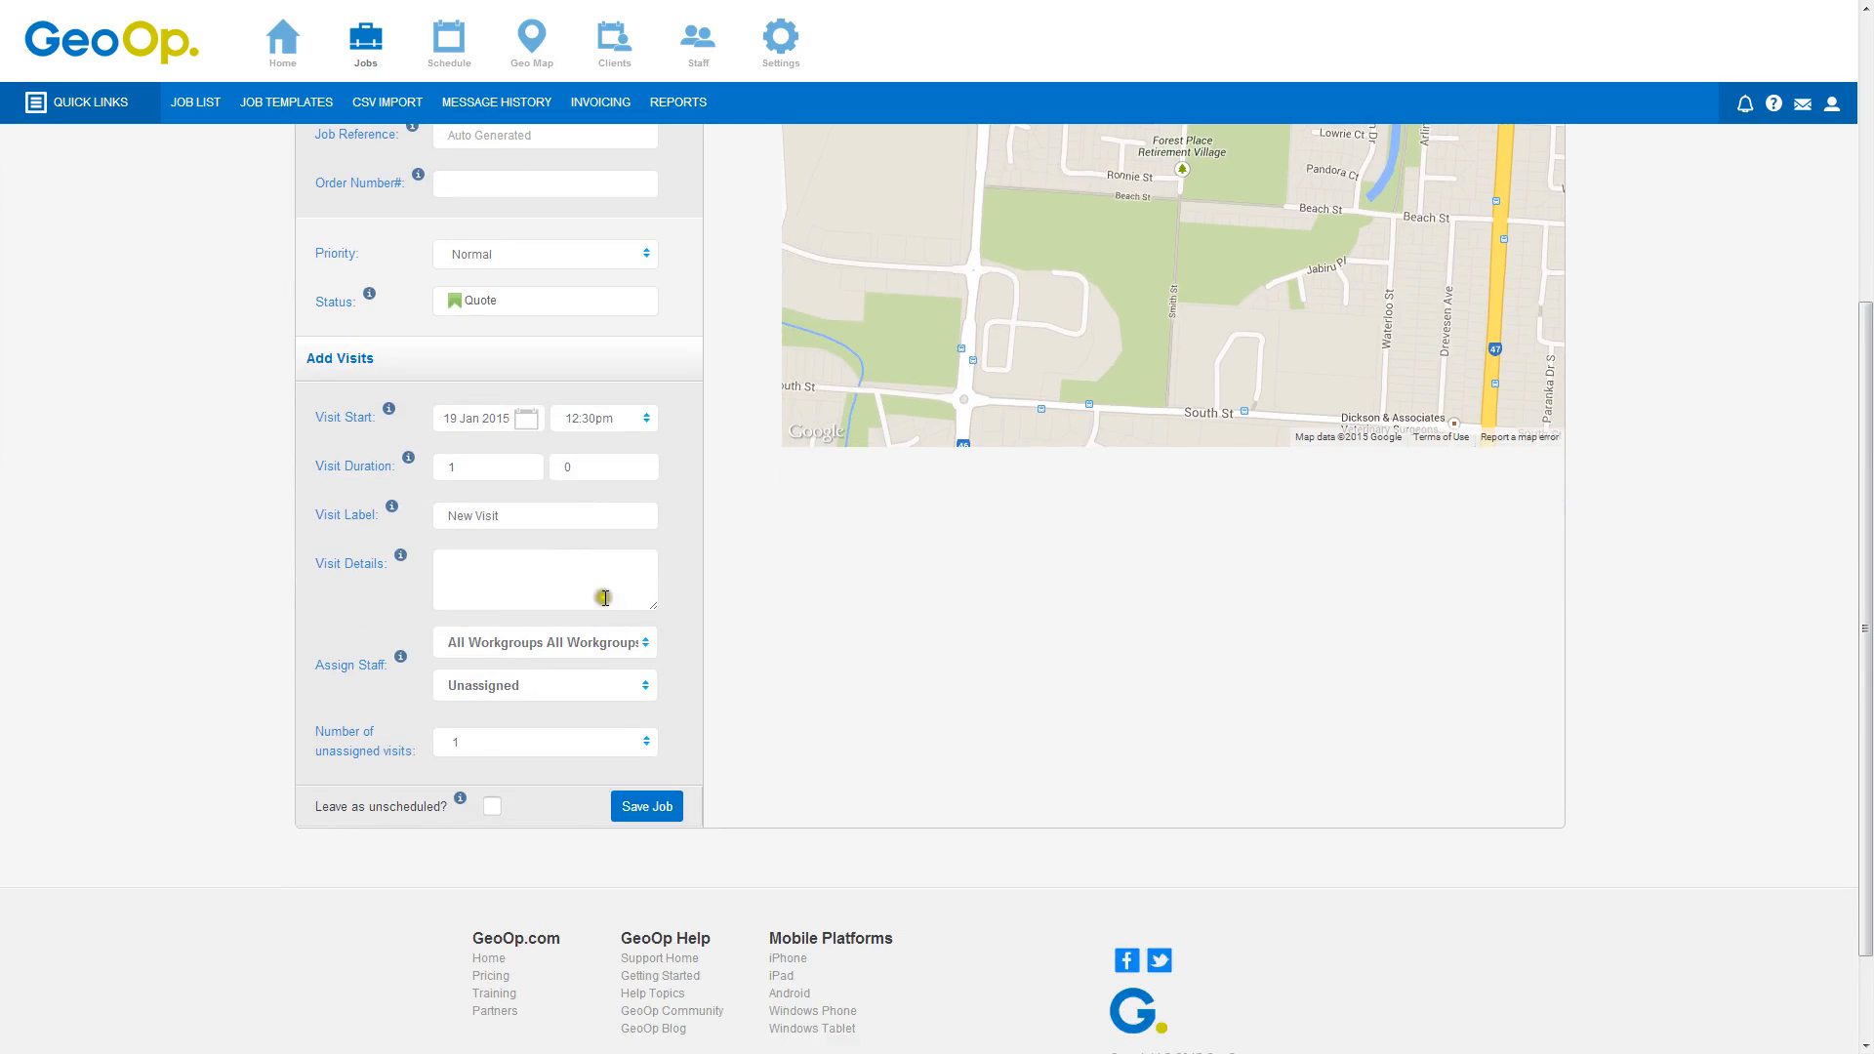
click(527, 420)
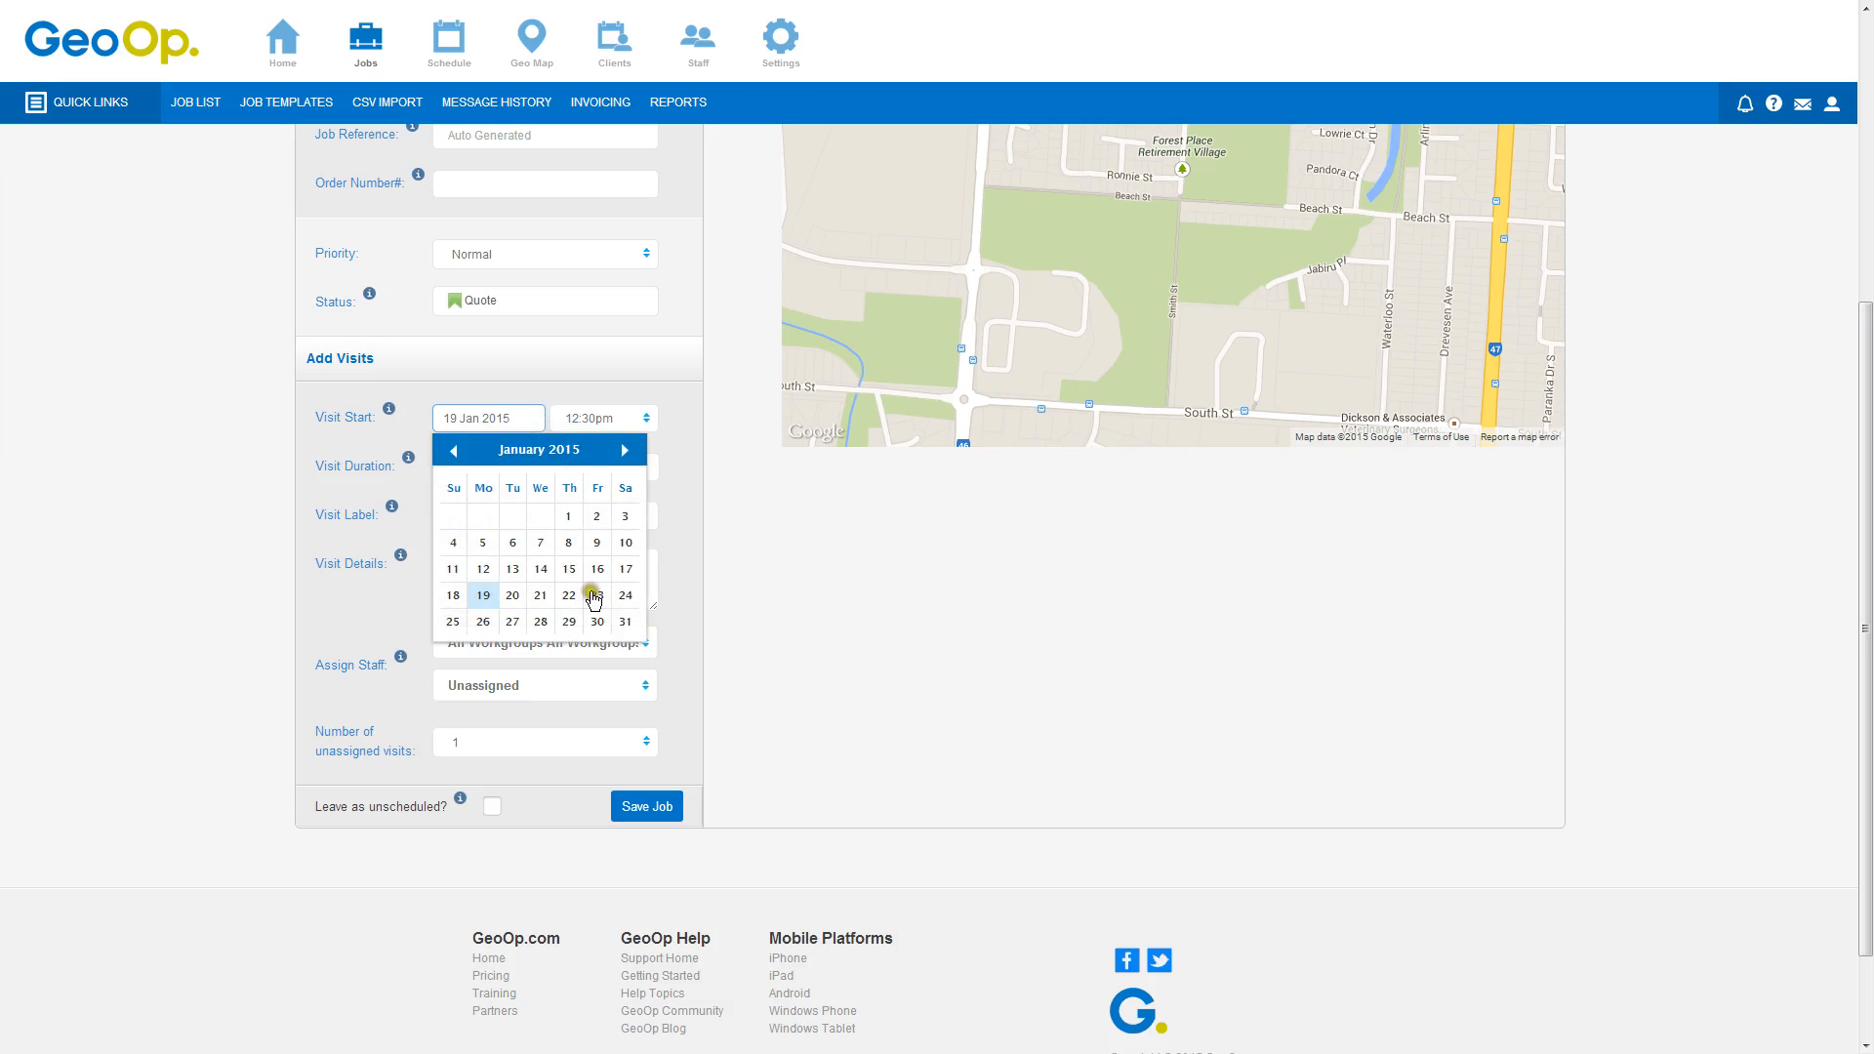
click(594, 597)
click(639, 422)
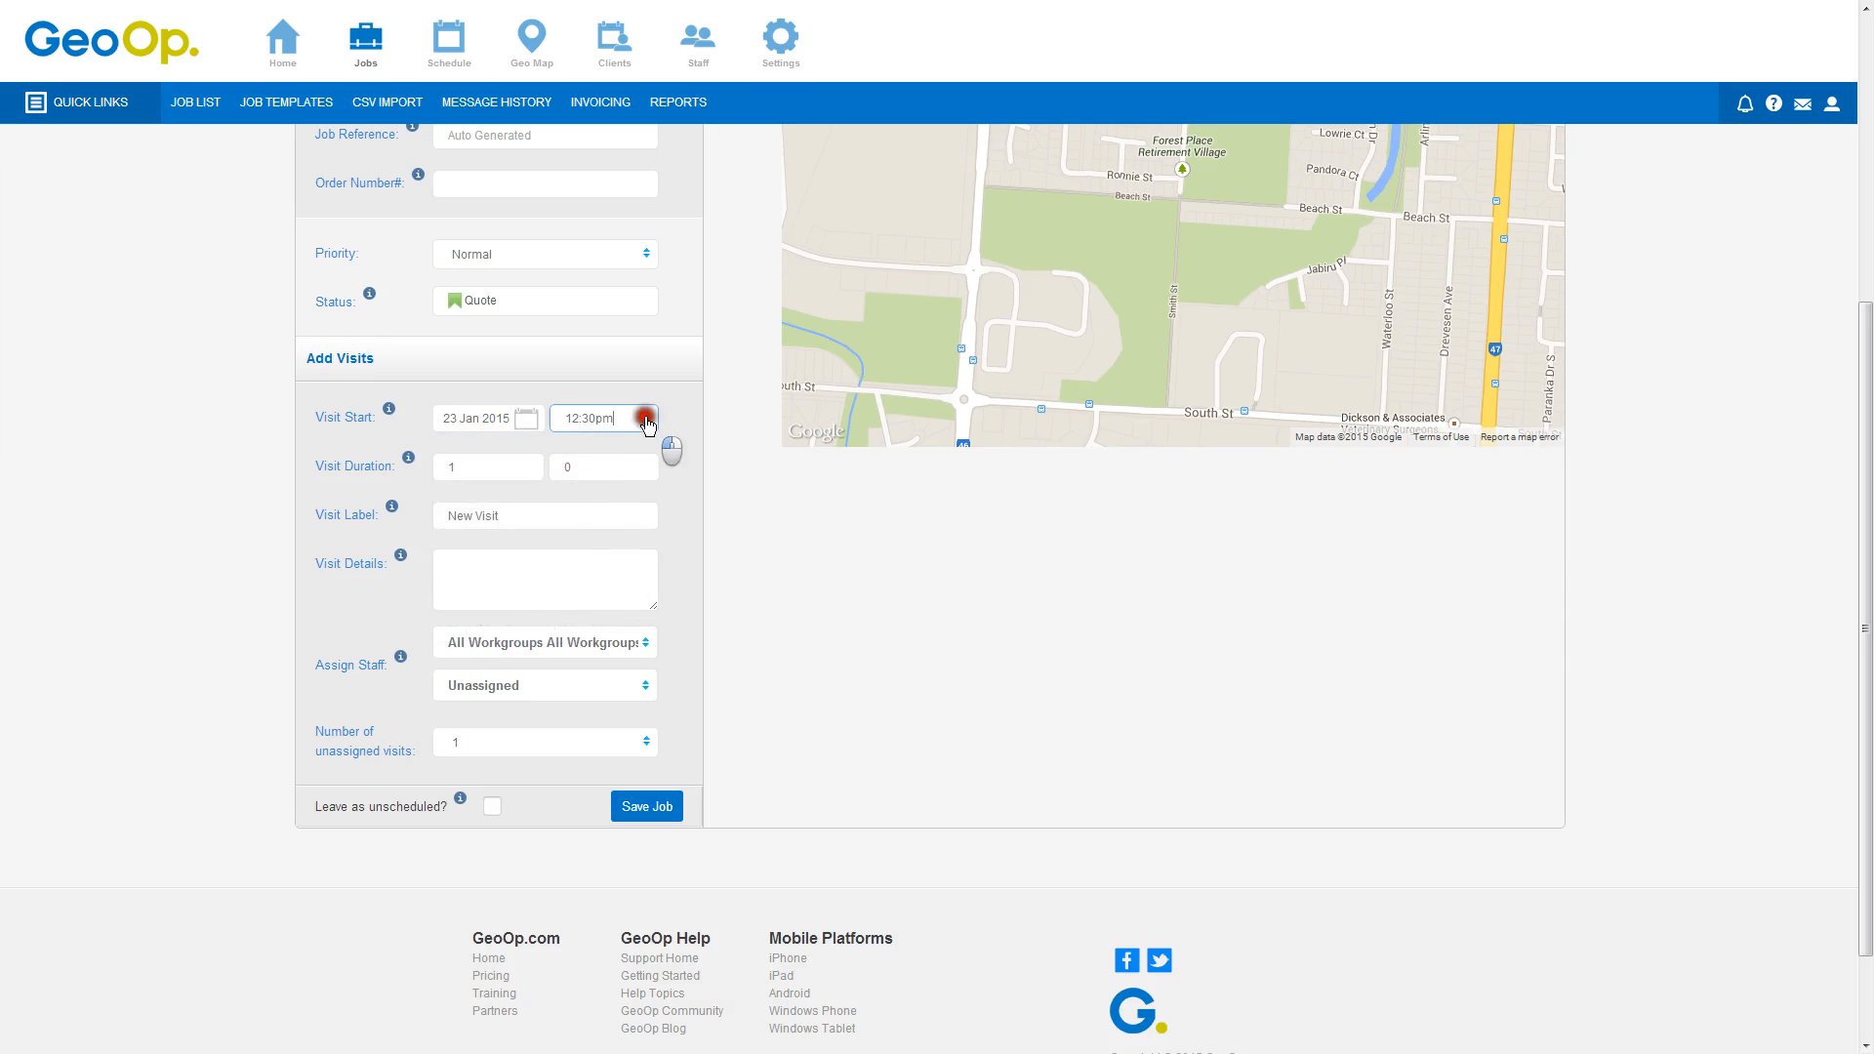
scroll(644, 460, up, 5)
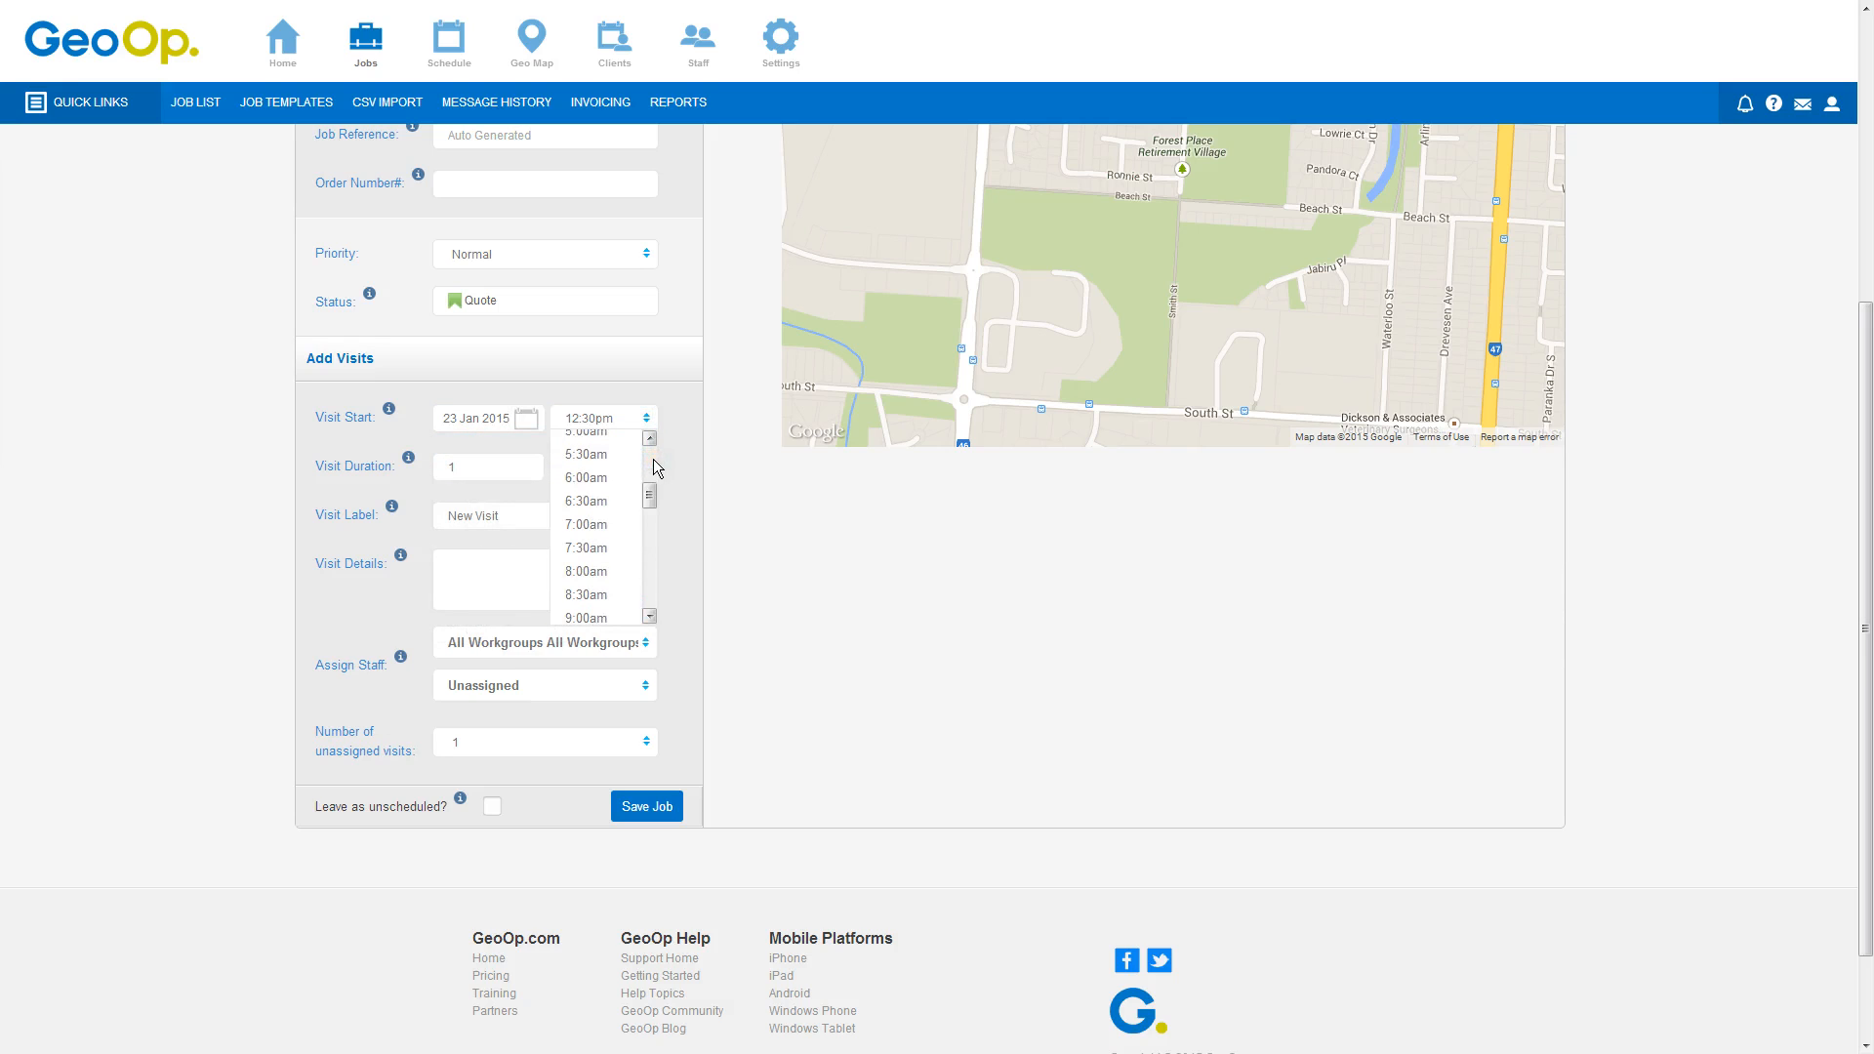
click(586, 524)
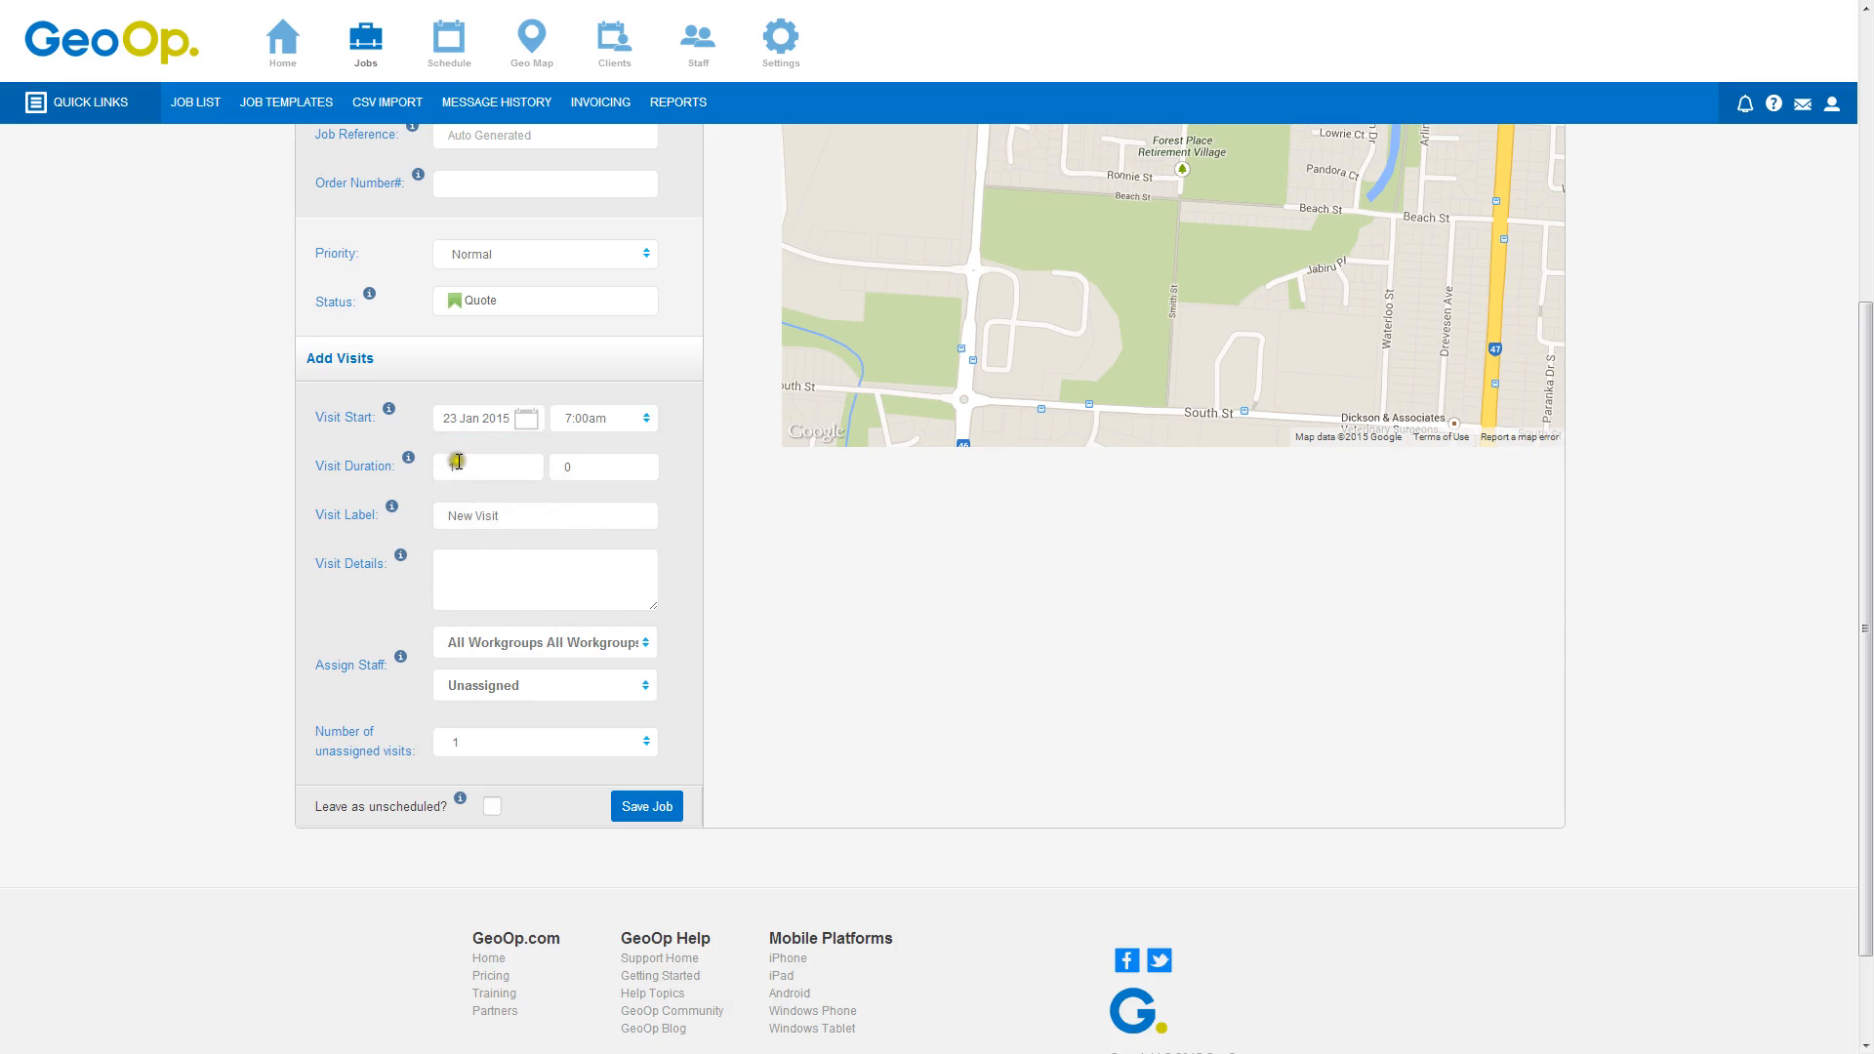
click(531, 689)
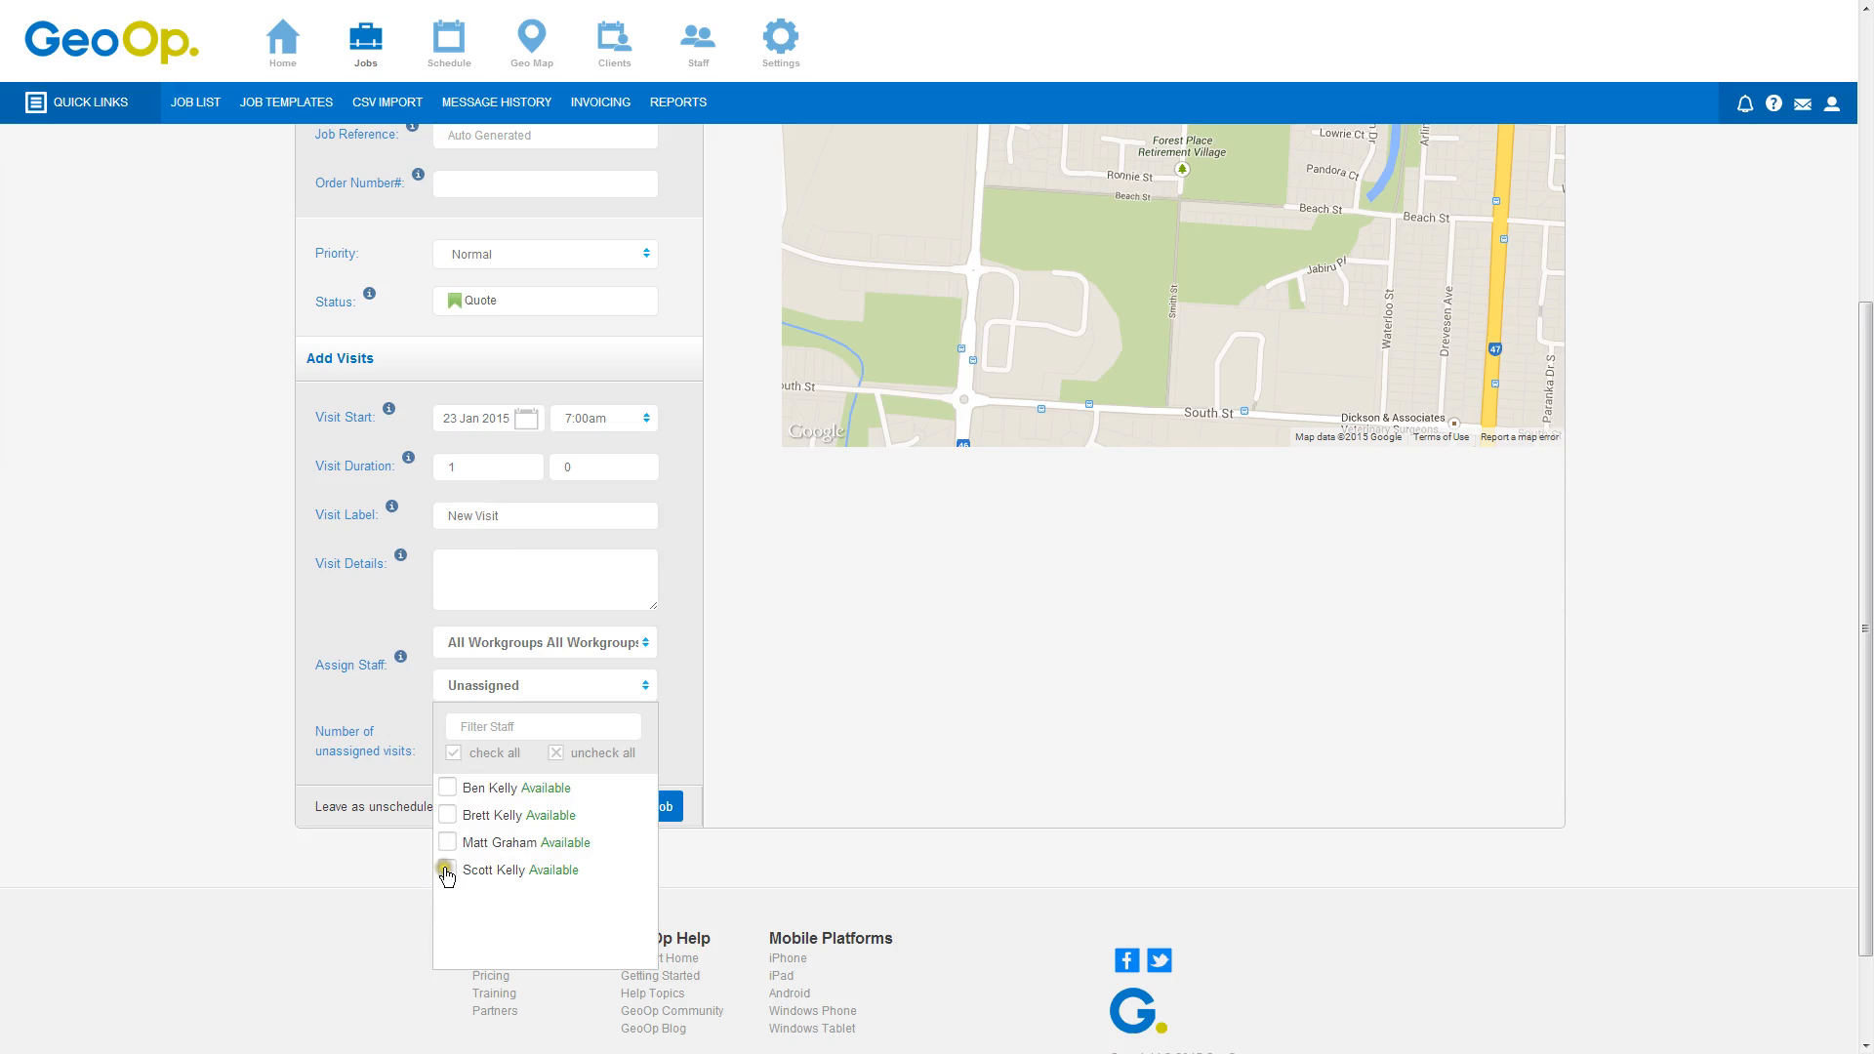
click(446, 870)
click(810, 641)
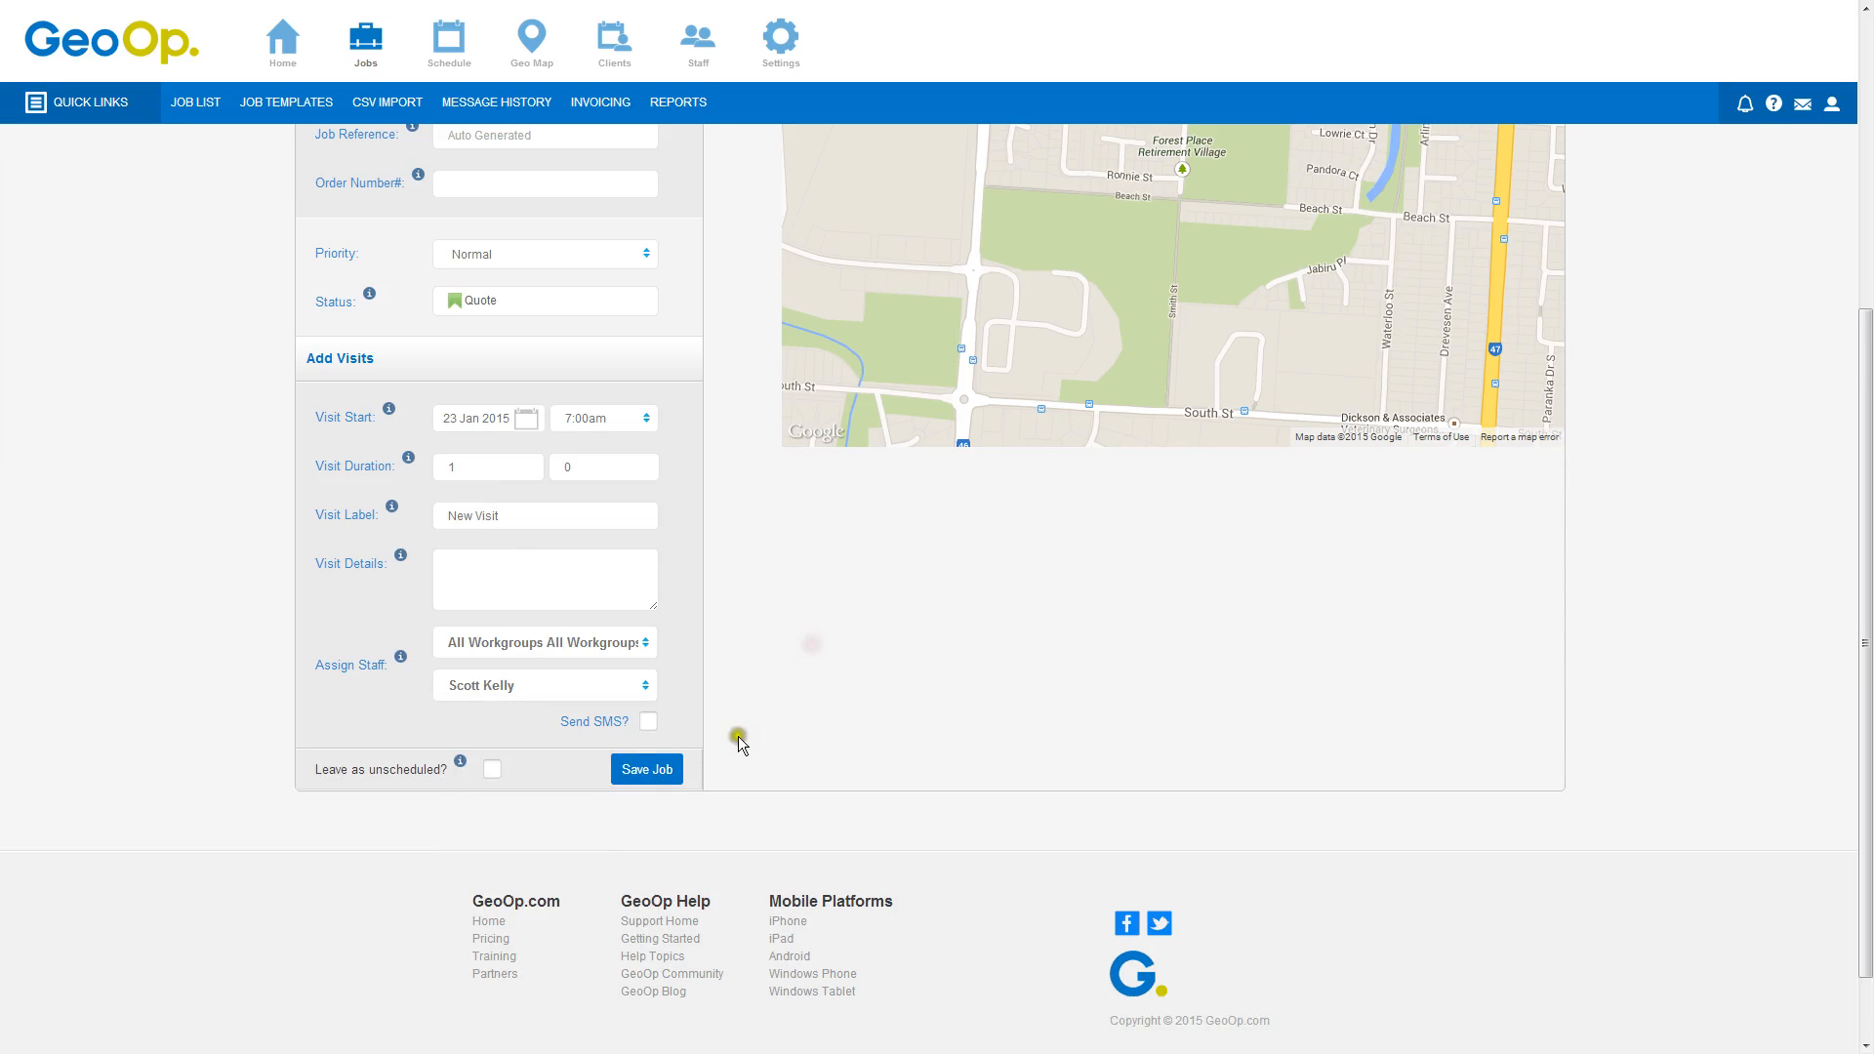
Save the job
click(636, 769)
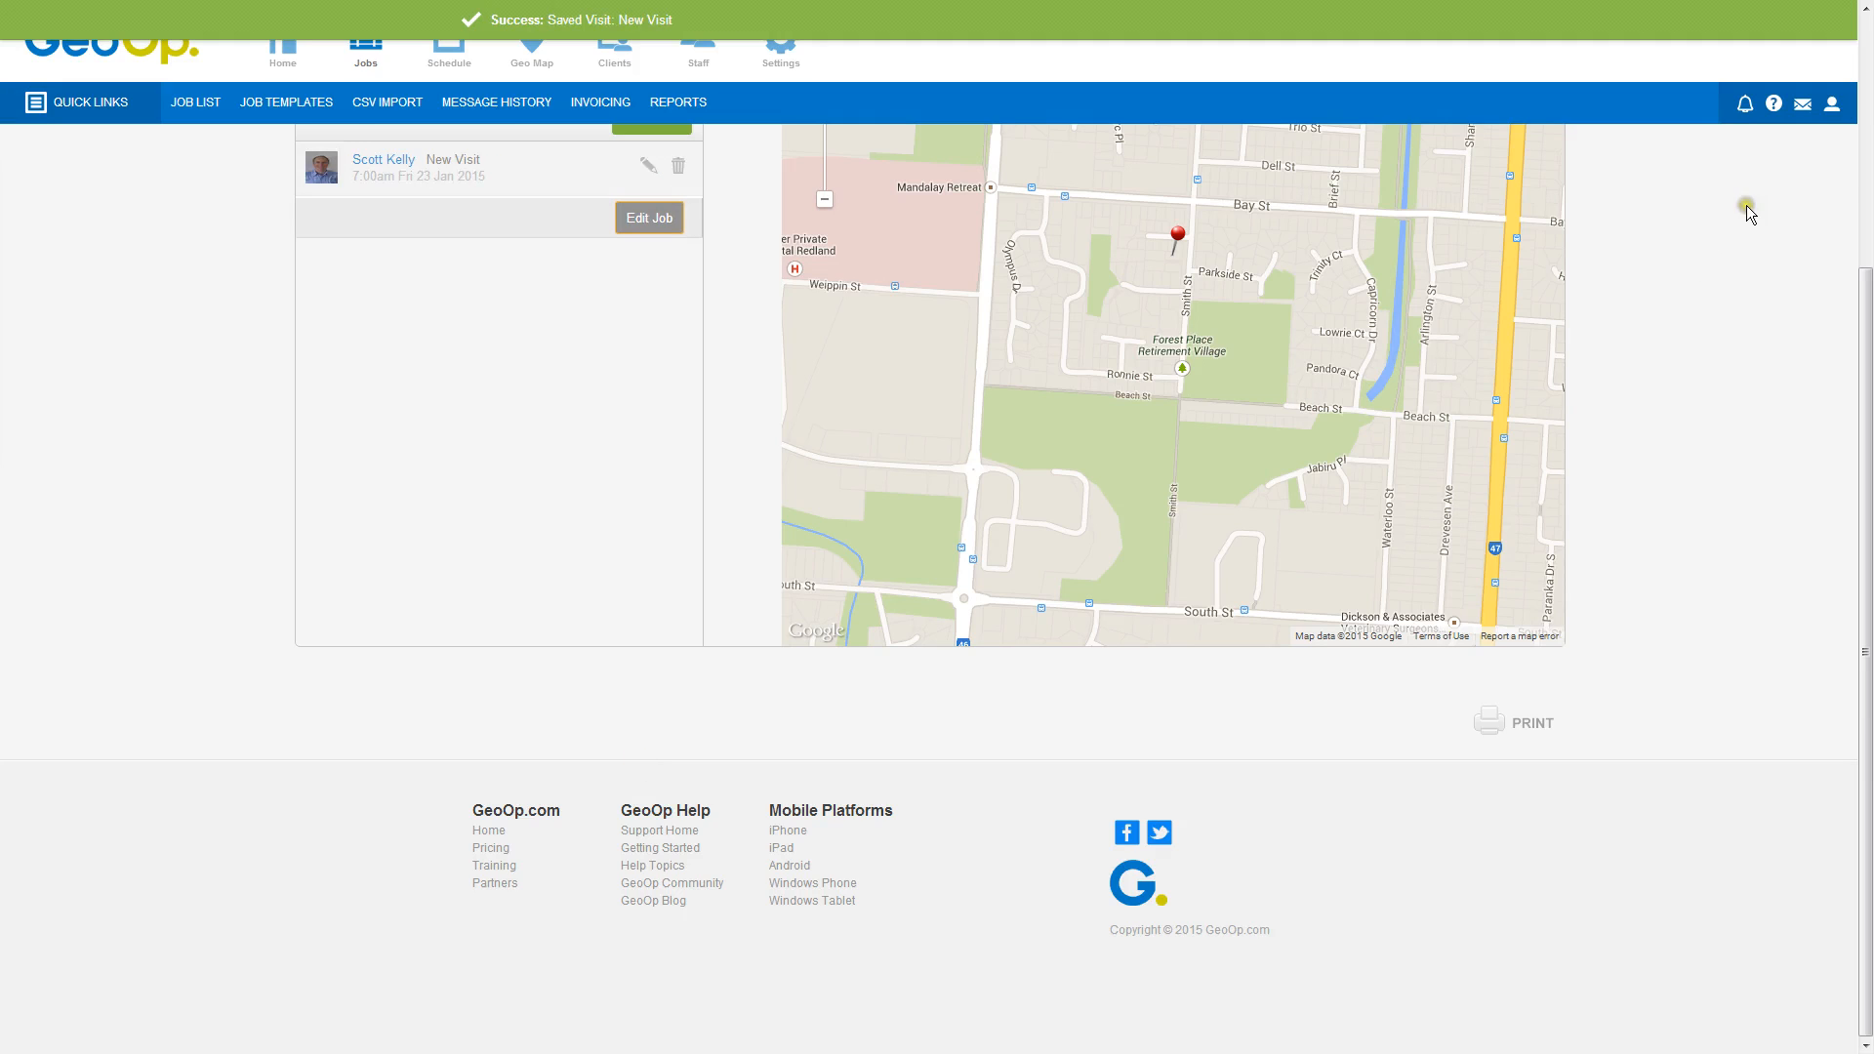
click(1864, 122)
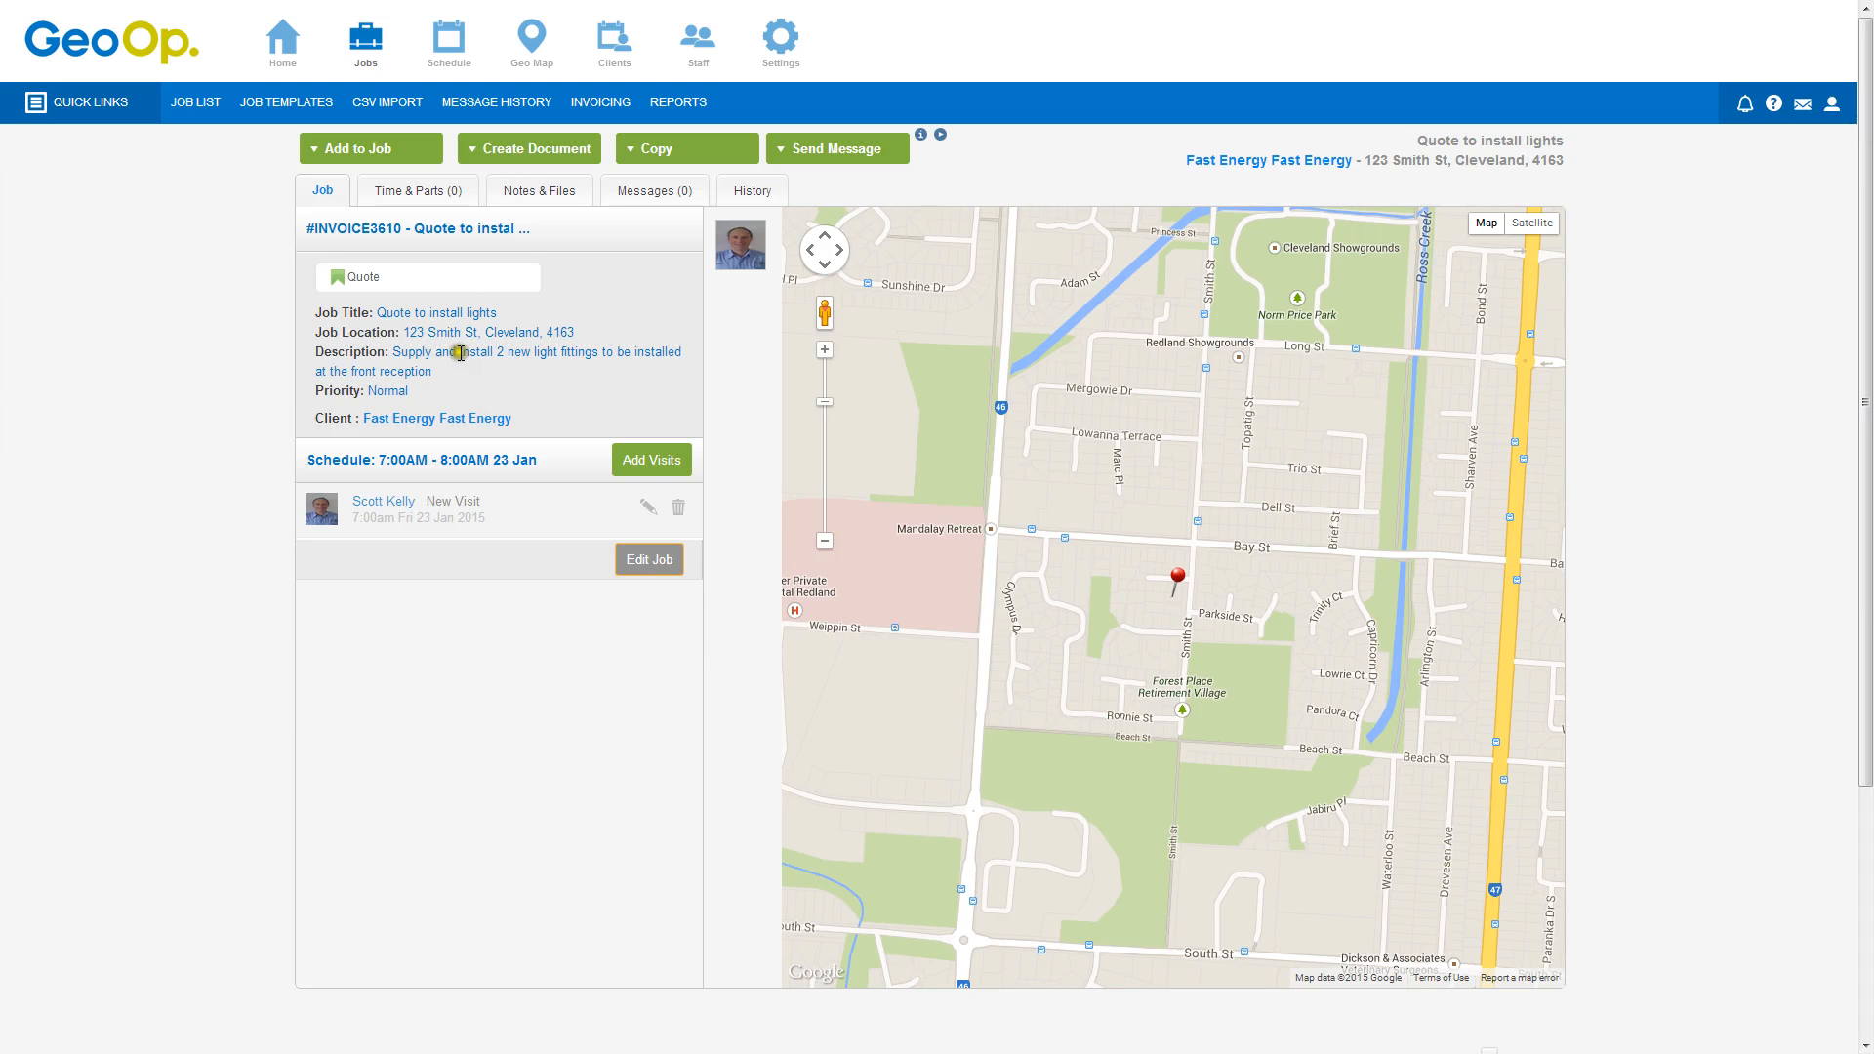
click(425, 147)
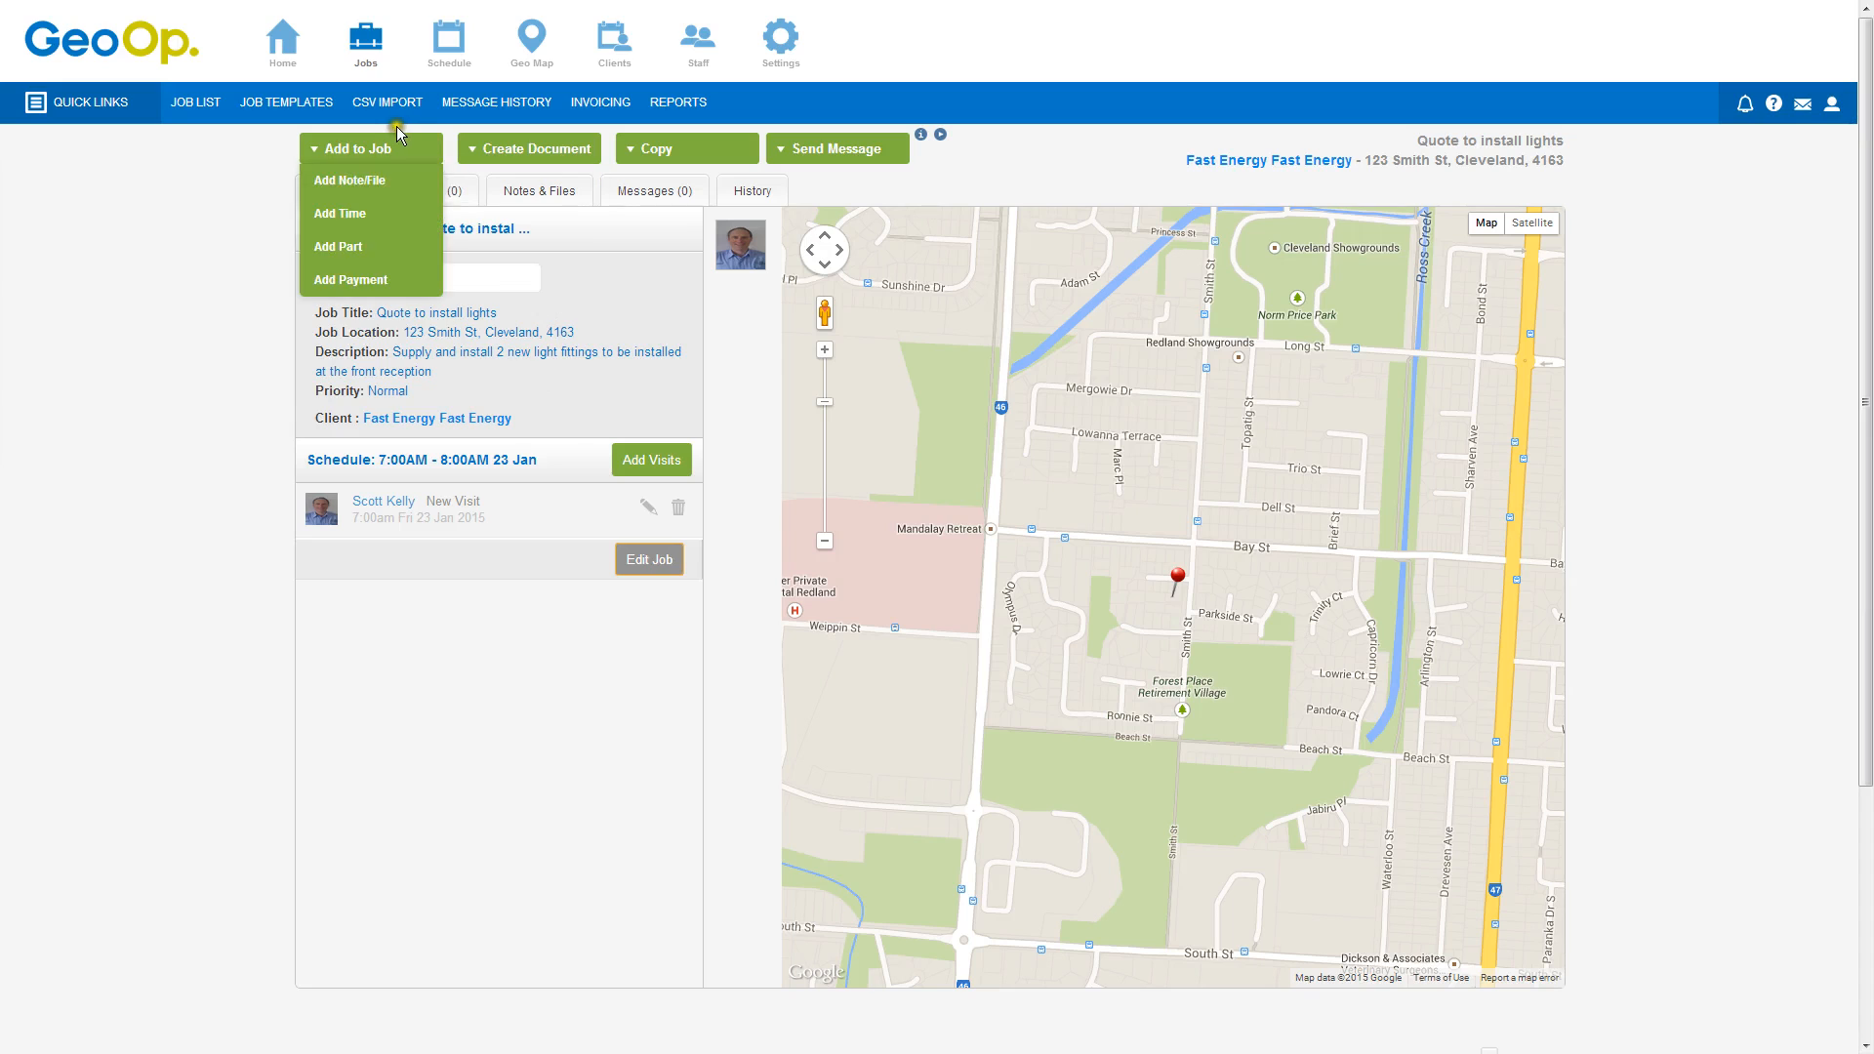
Open the schedule and step the day view forward to Friday, Jan 23, 2015
click(457, 41)
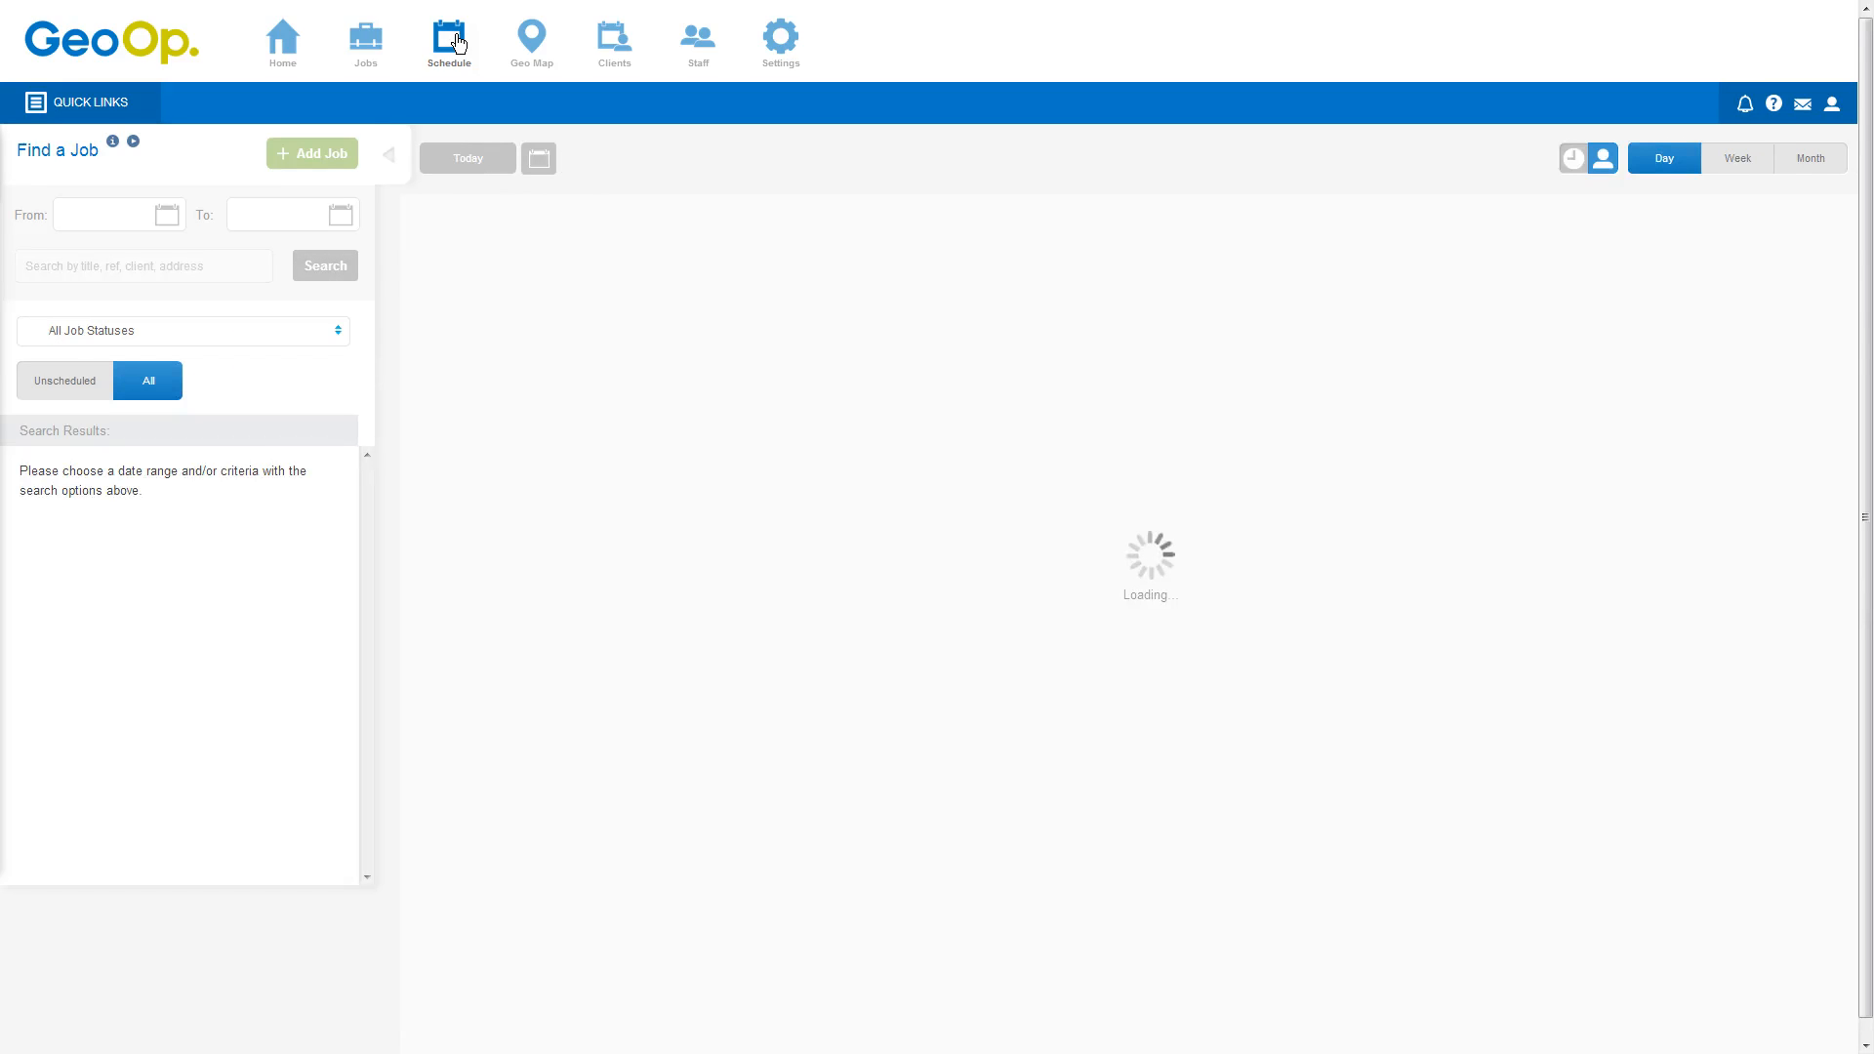
click(519, 147)
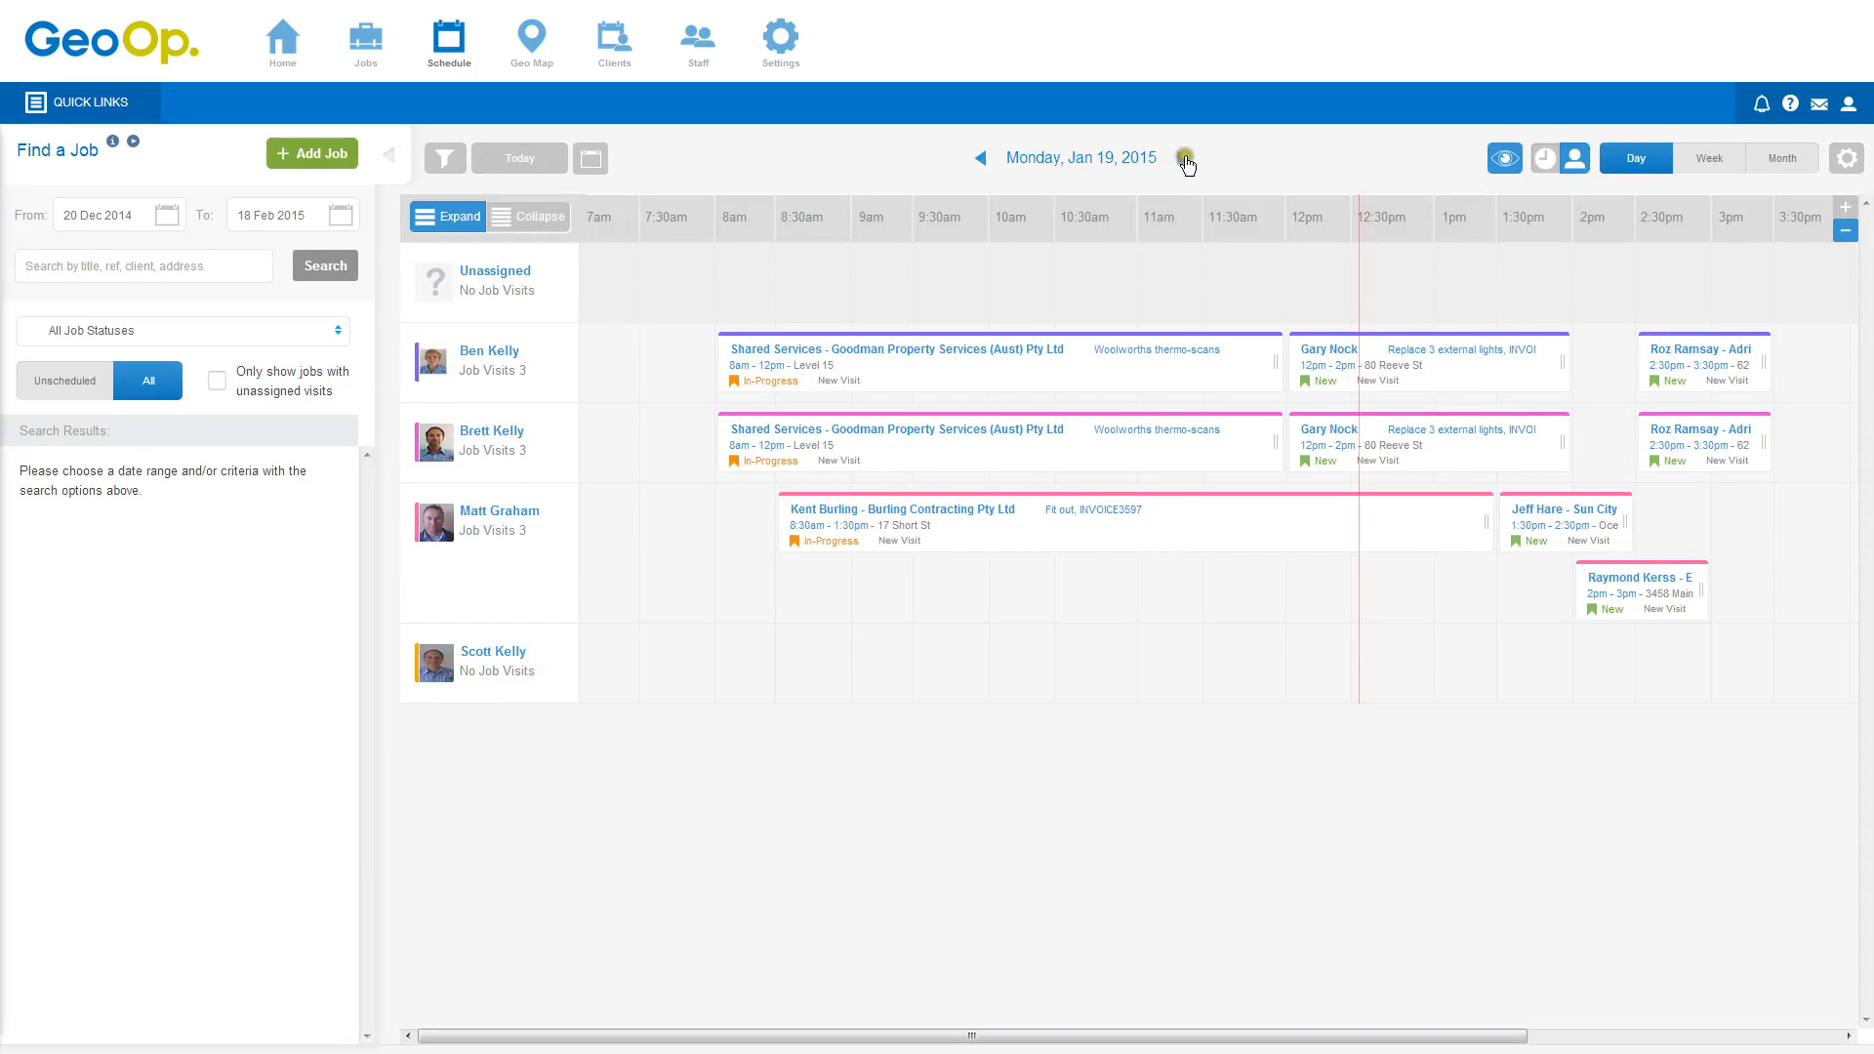
click(1183, 158)
click(1183, 158)
click(1183, 158)
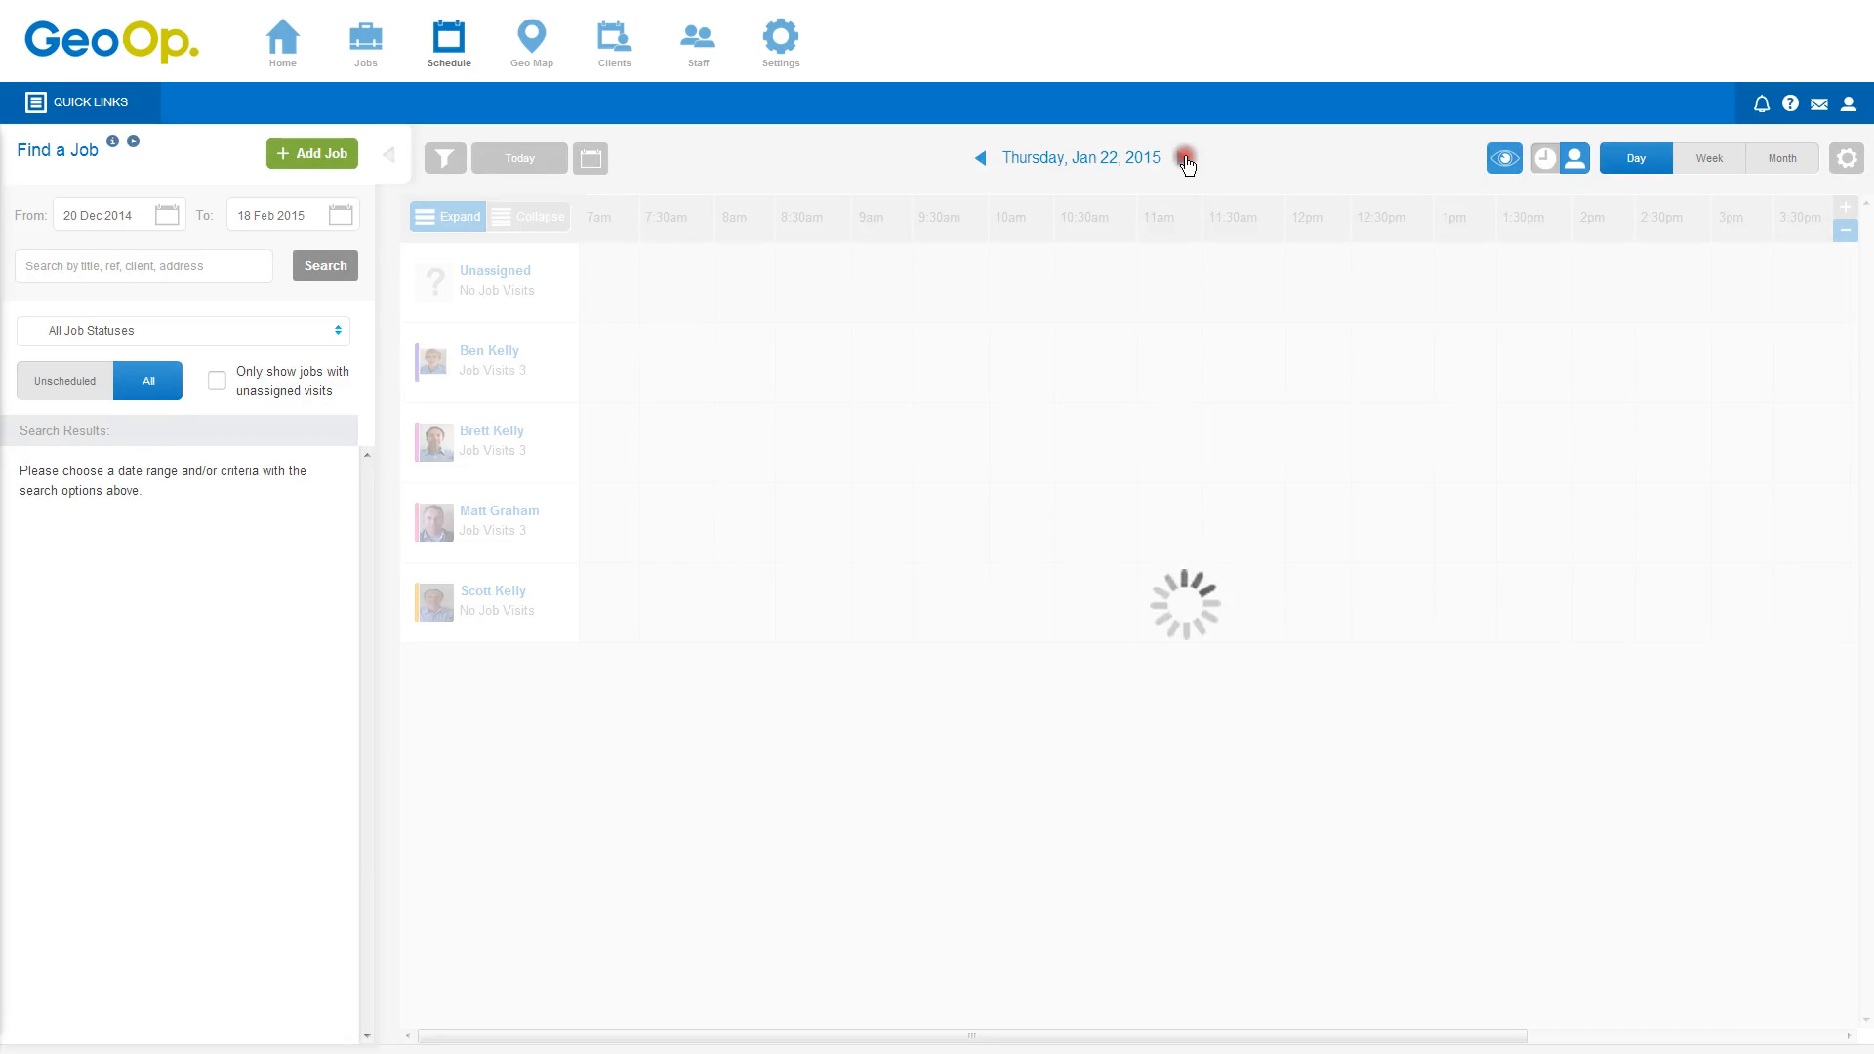
click(1183, 158)
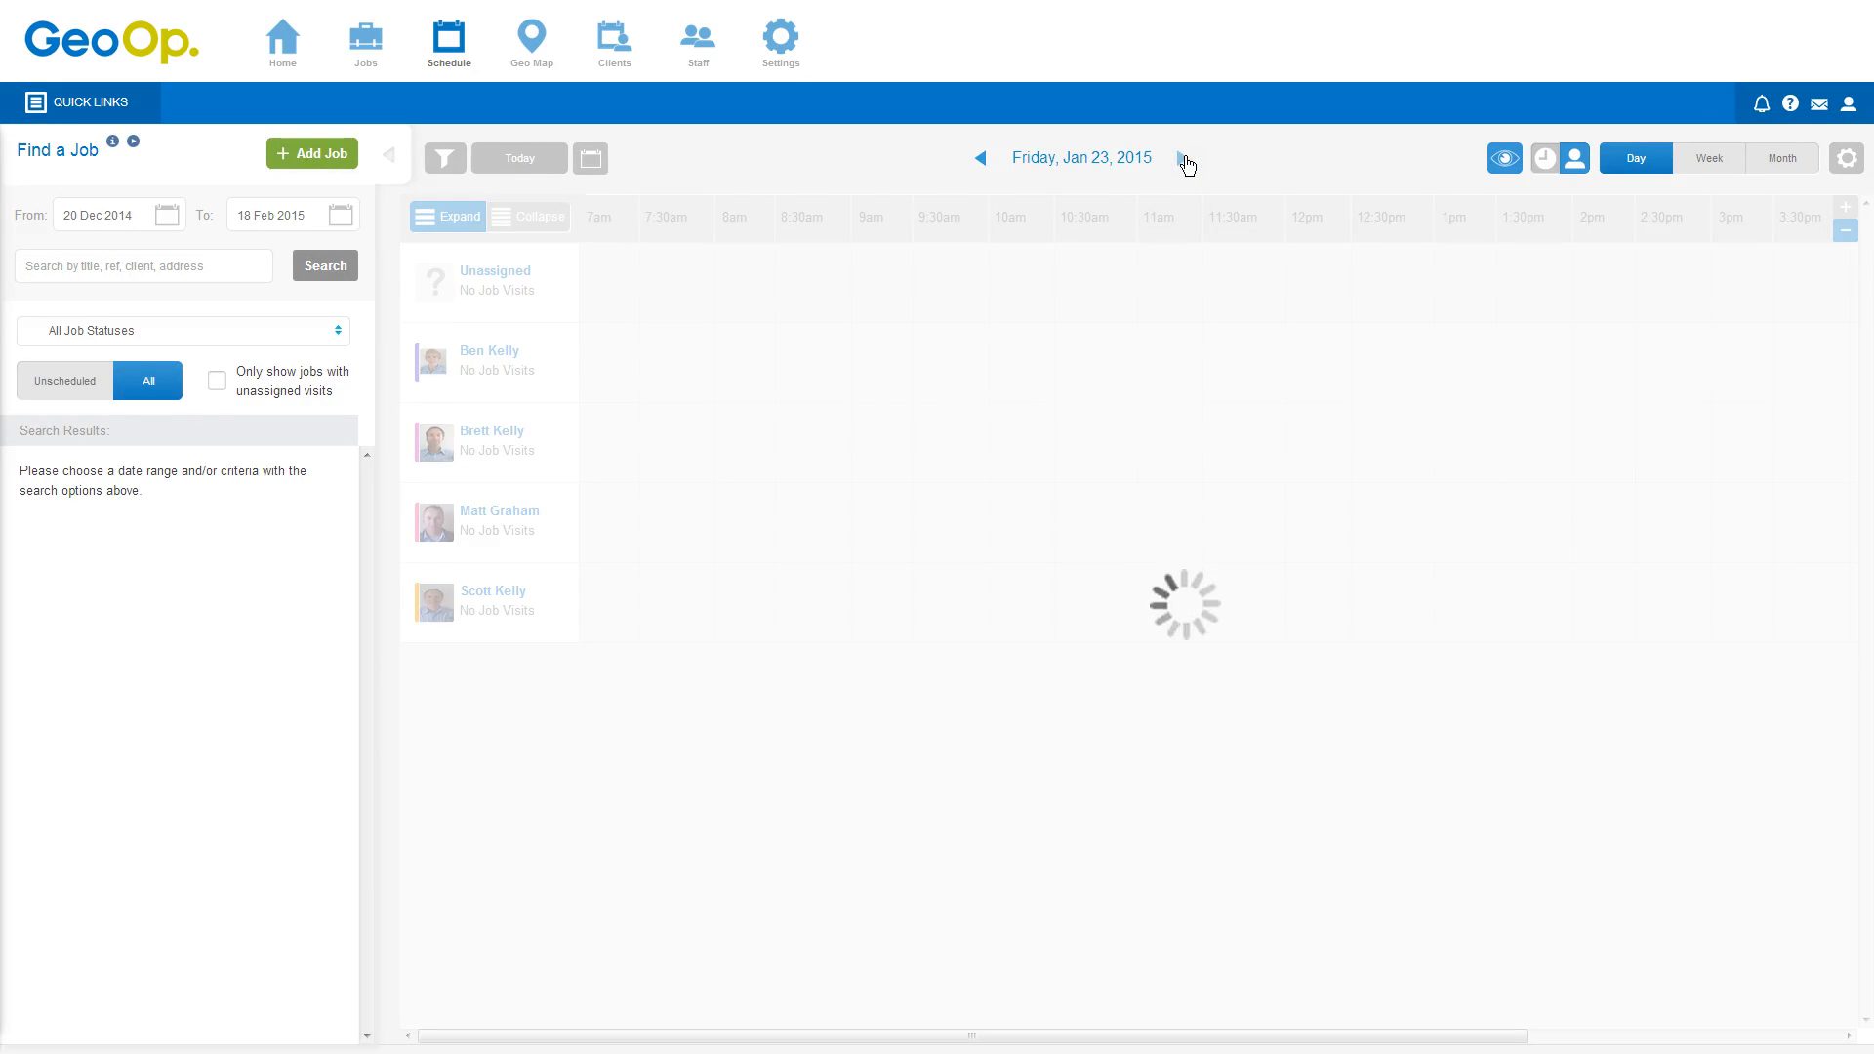
click(848, 291)
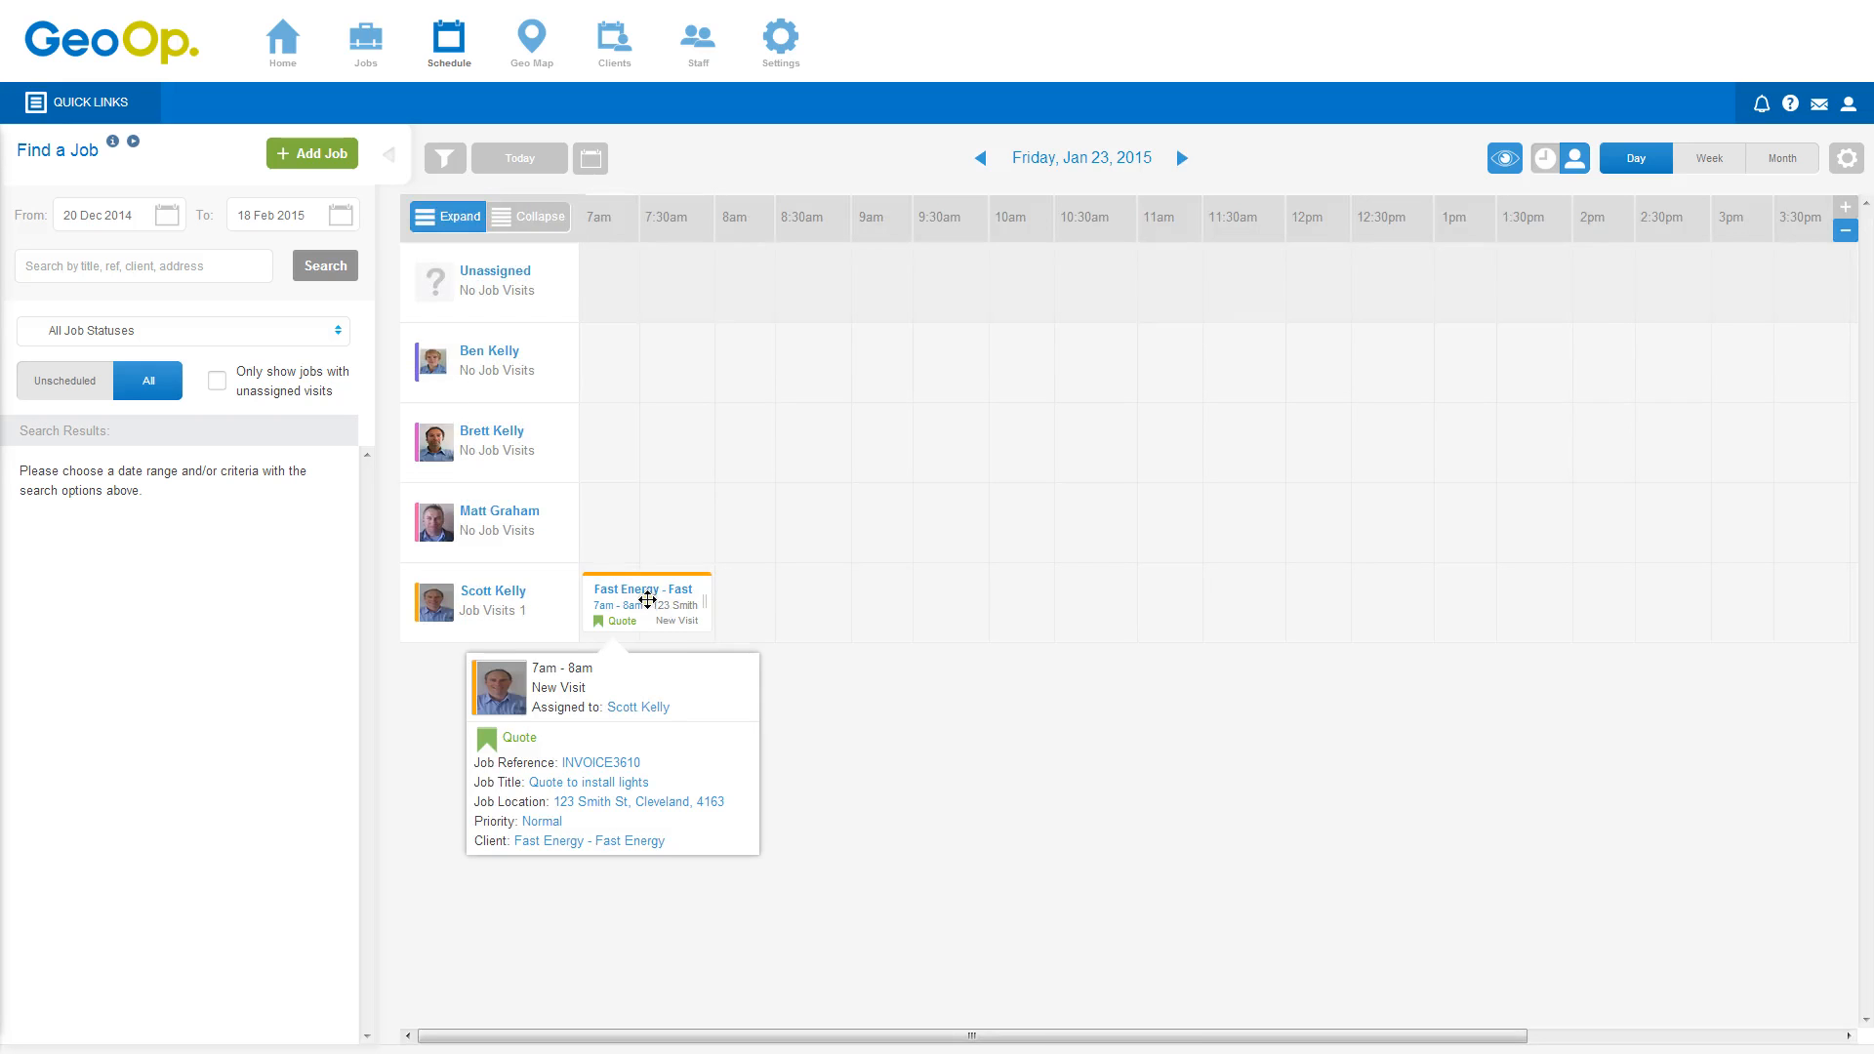
click(647, 599)
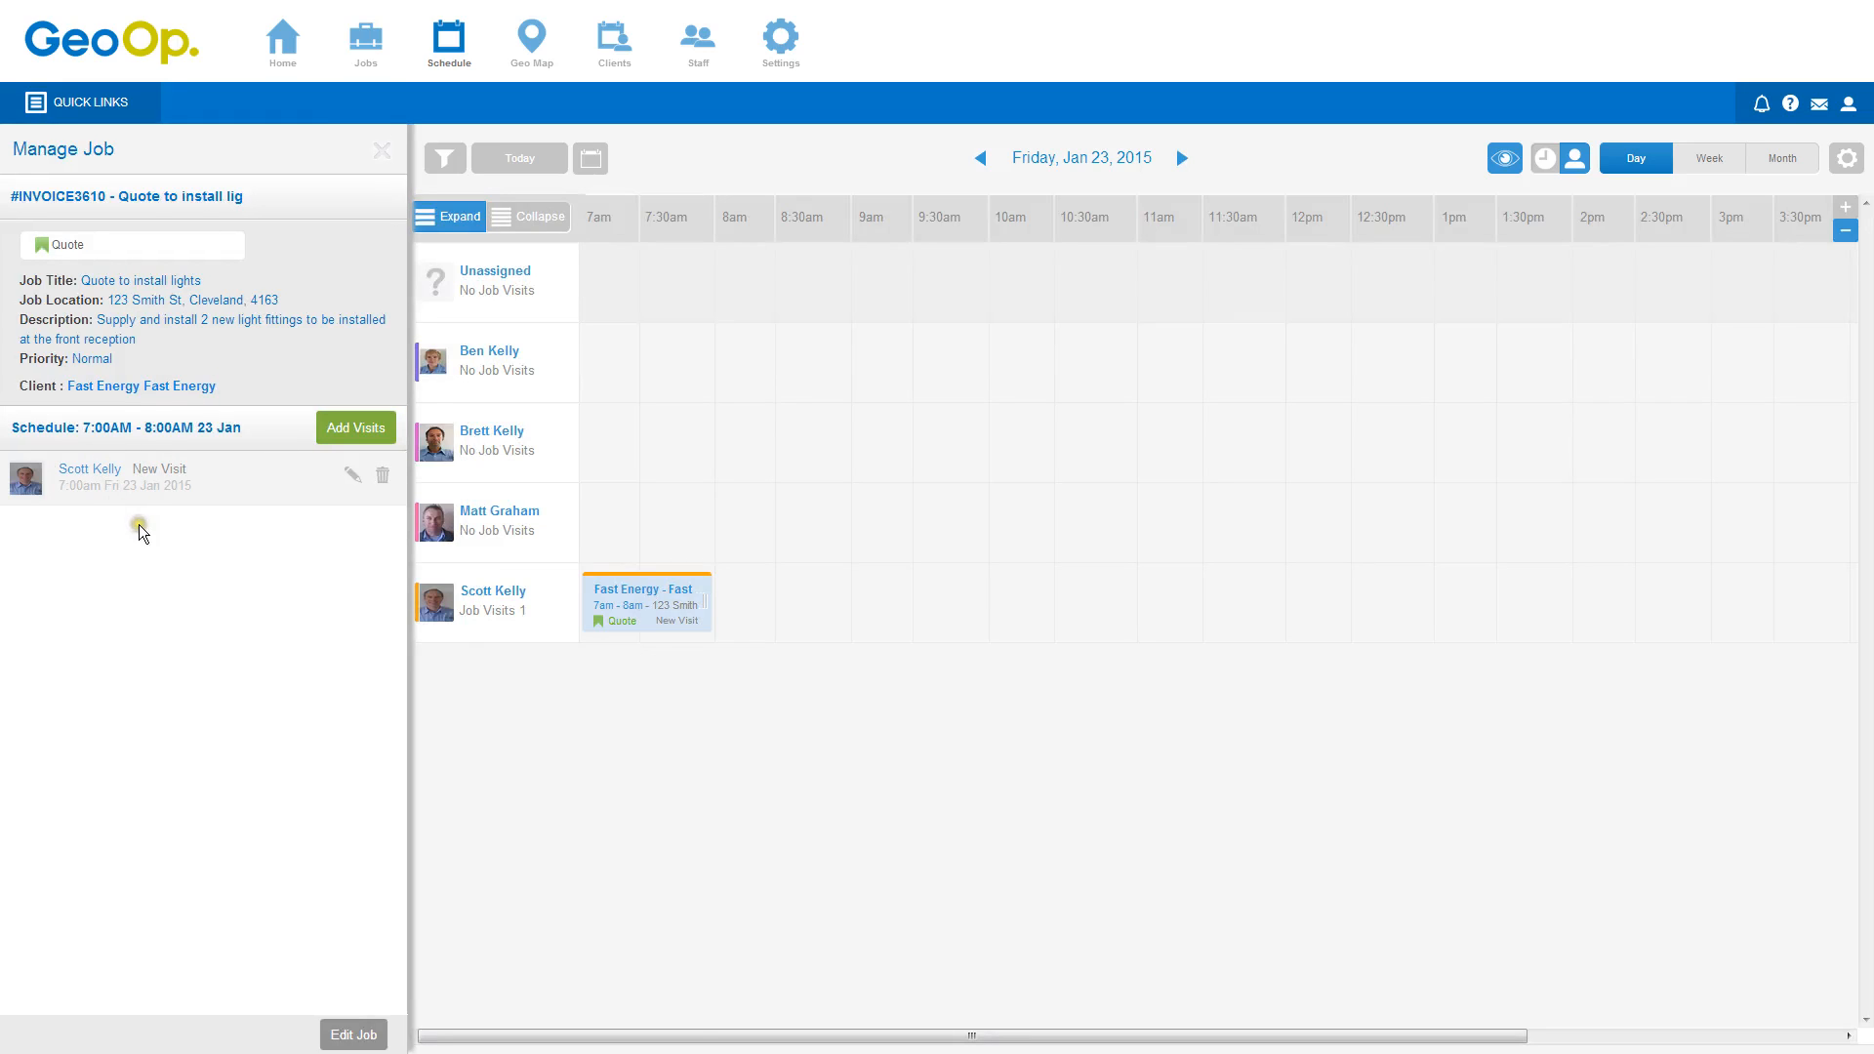
click(185, 198)
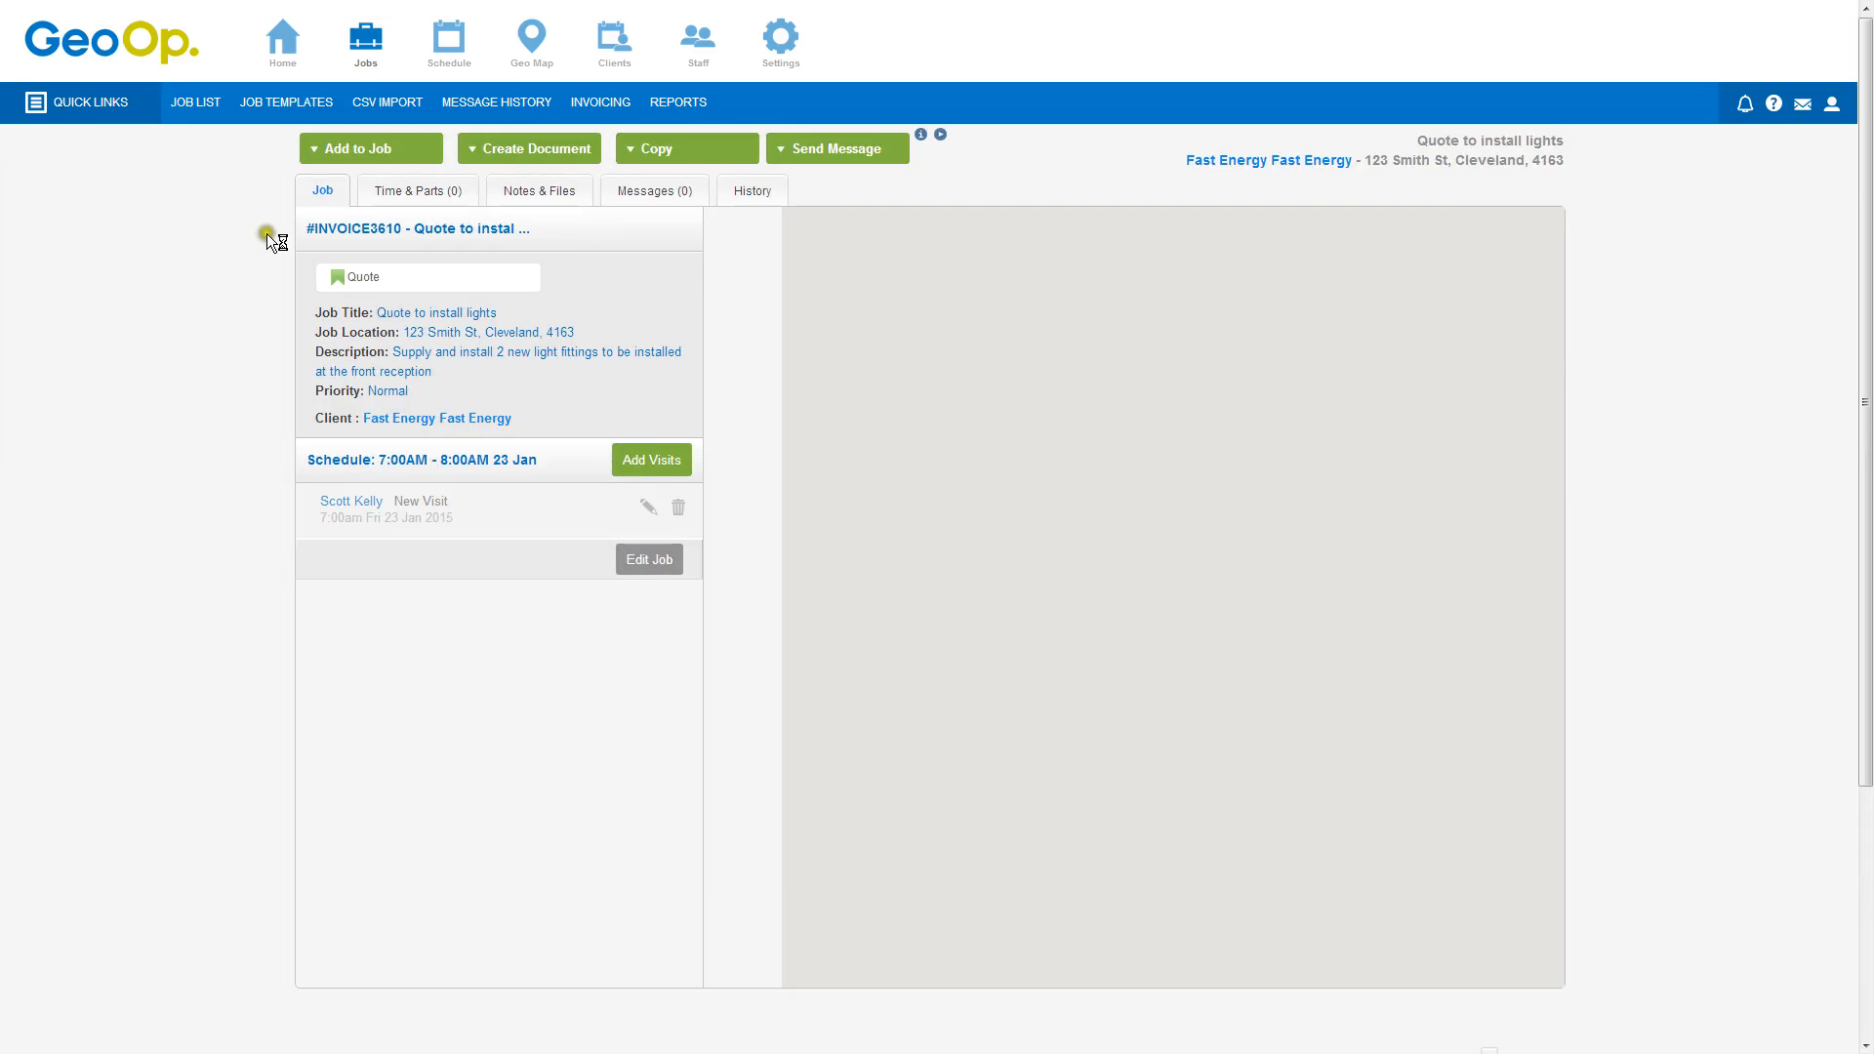
Add an actual time entry on the 23 Jan 2015 visit with Standard Hours - Tradesman charge, ending 13:00, quantity 6
click(386, 191)
click(321, 193)
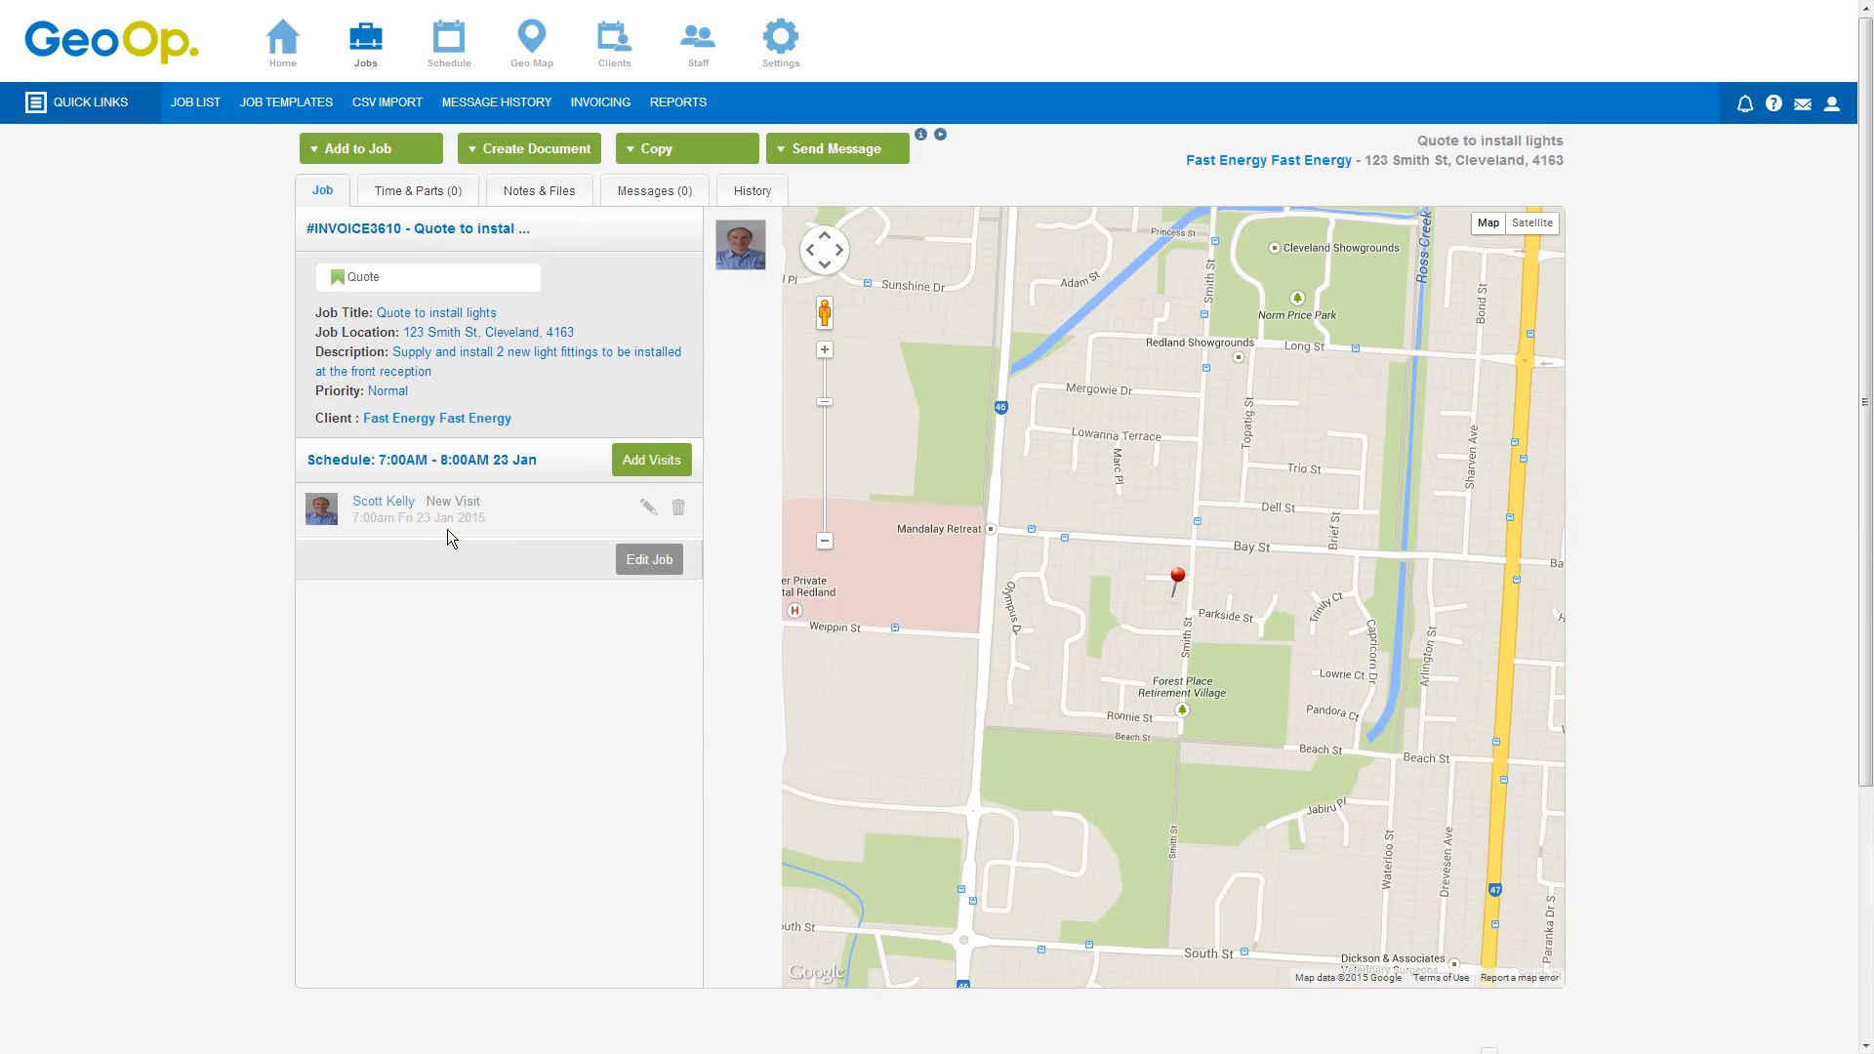
click(437, 193)
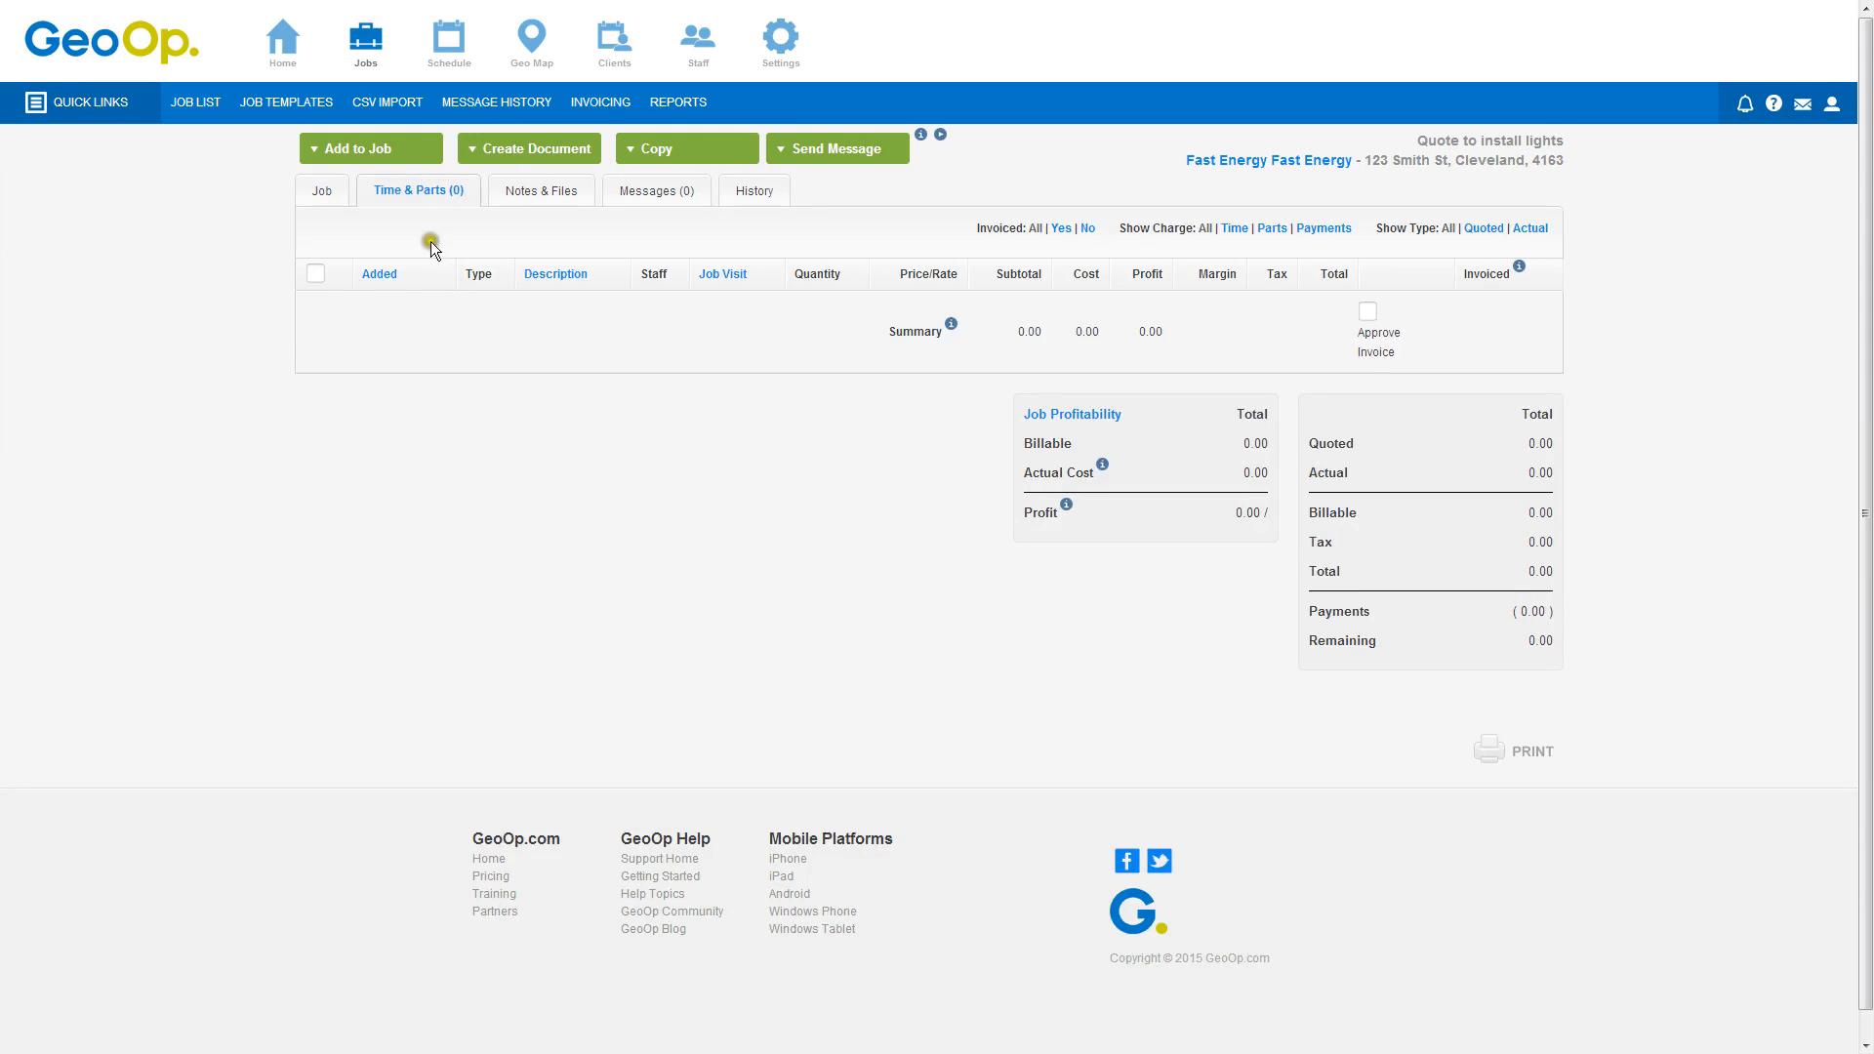
click(327, 151)
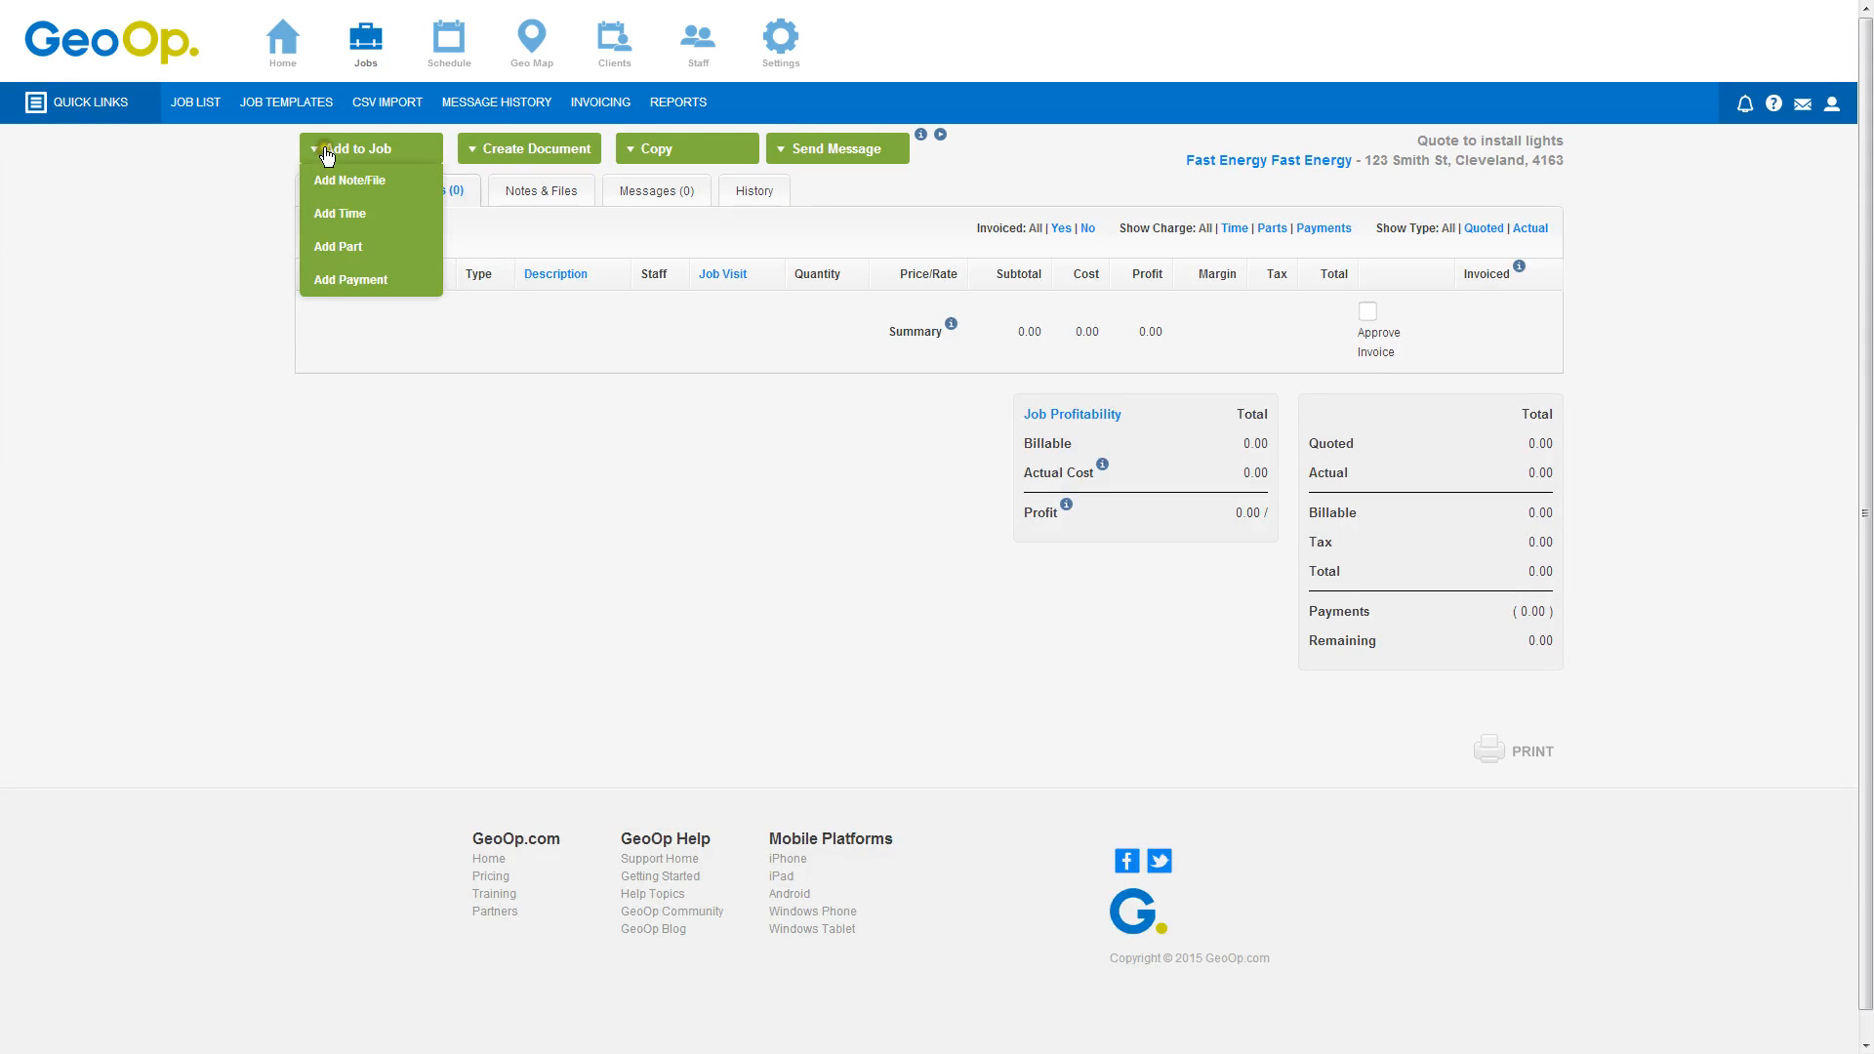
click(342, 213)
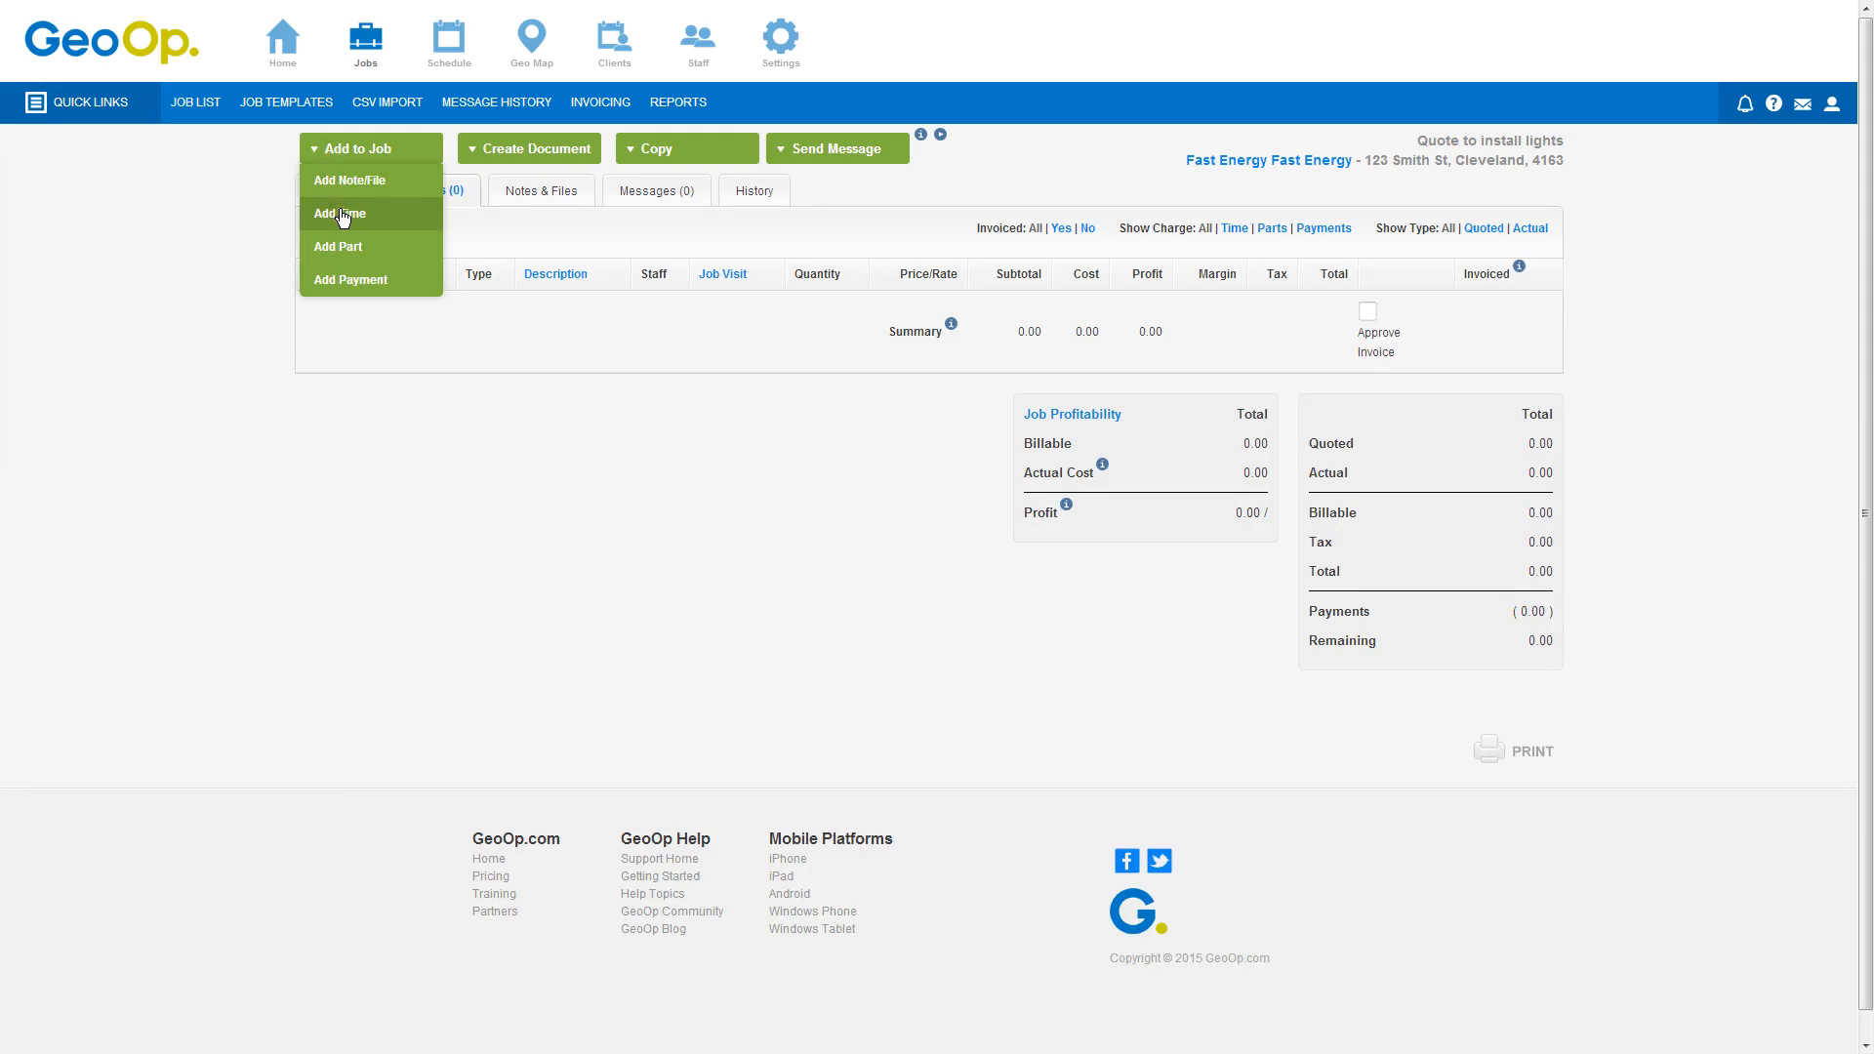
click(341, 215)
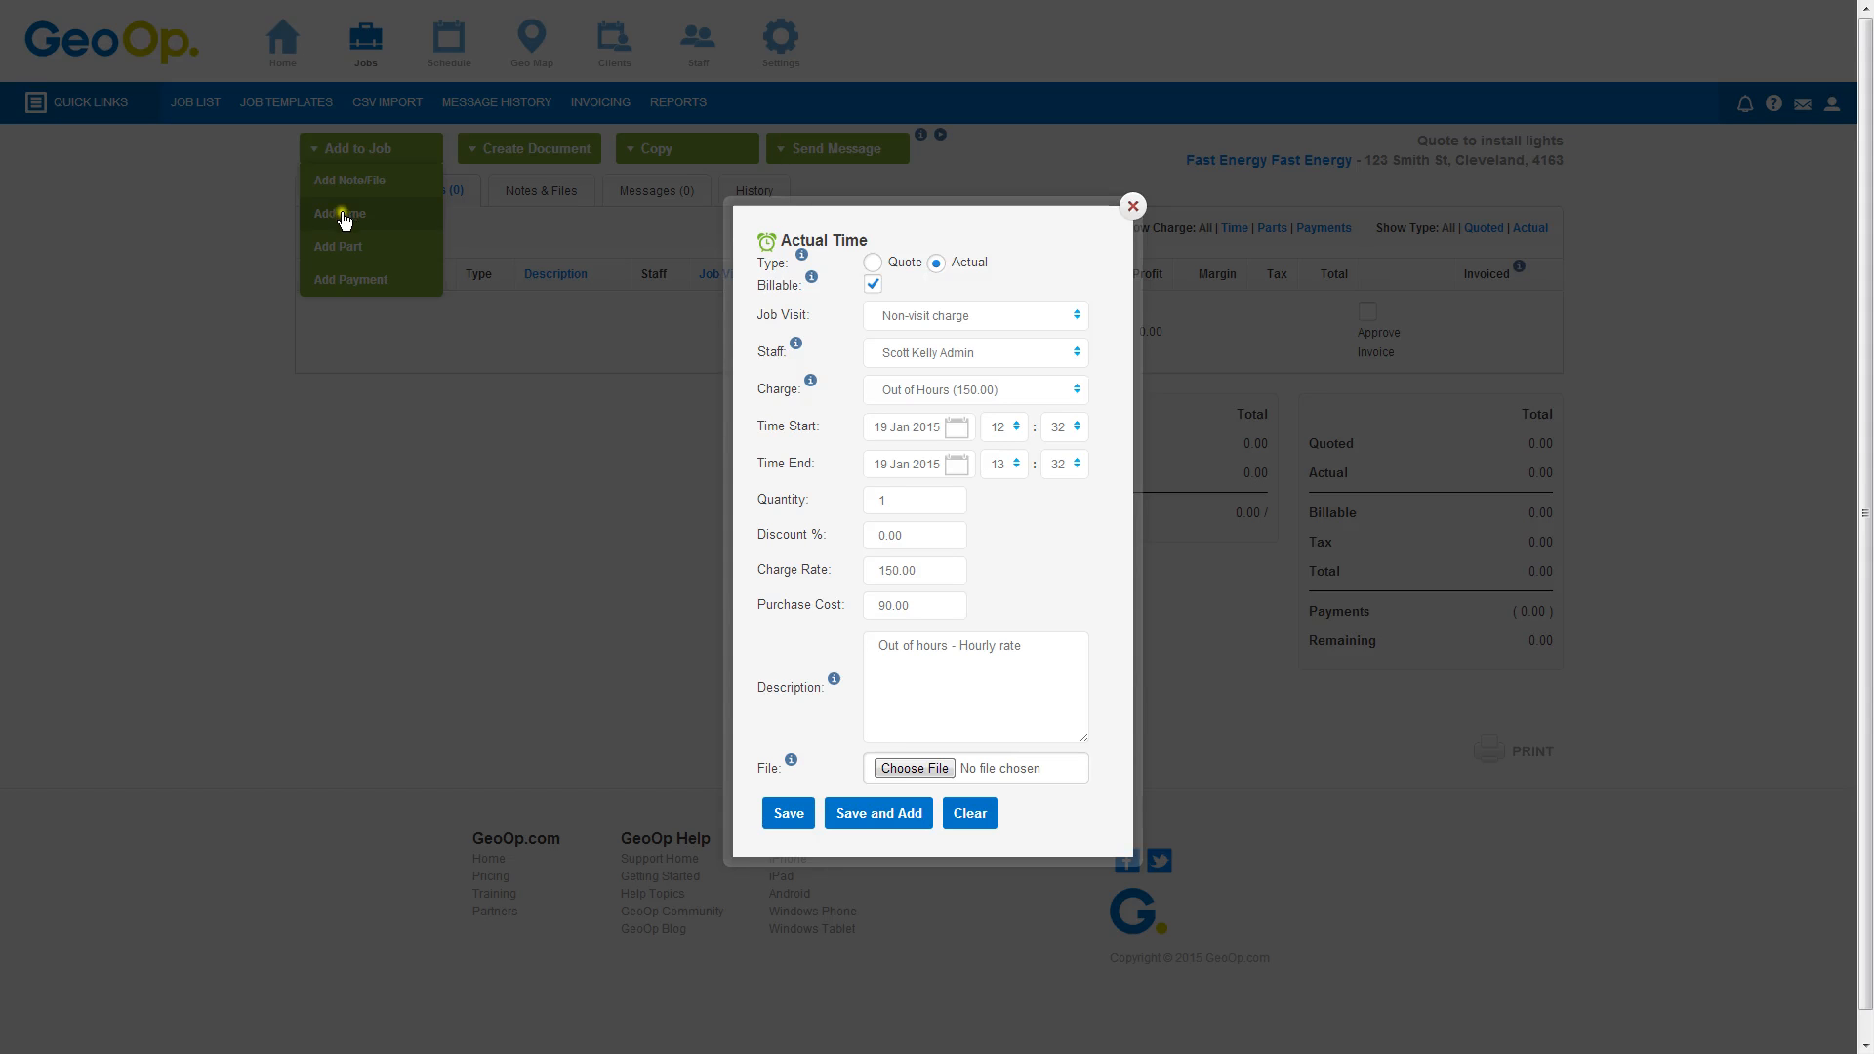
click(1052, 397)
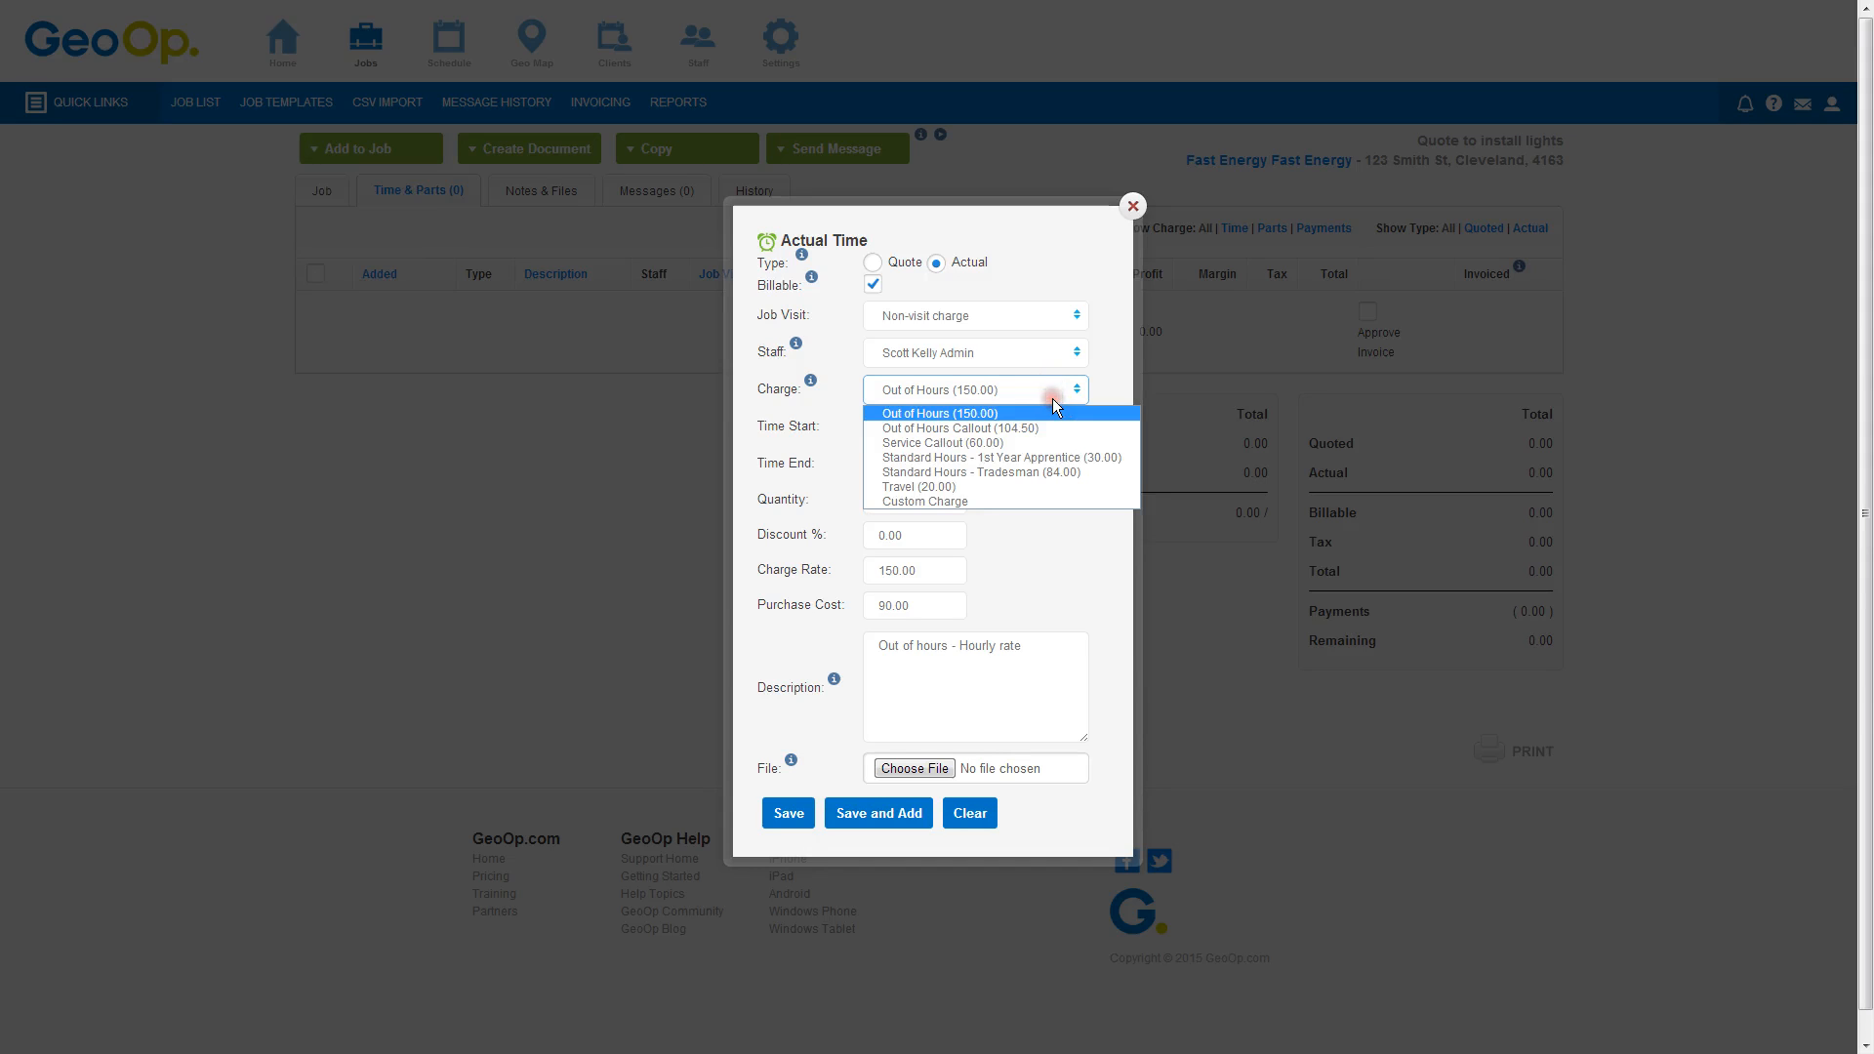
click(1061, 314)
click(1062, 313)
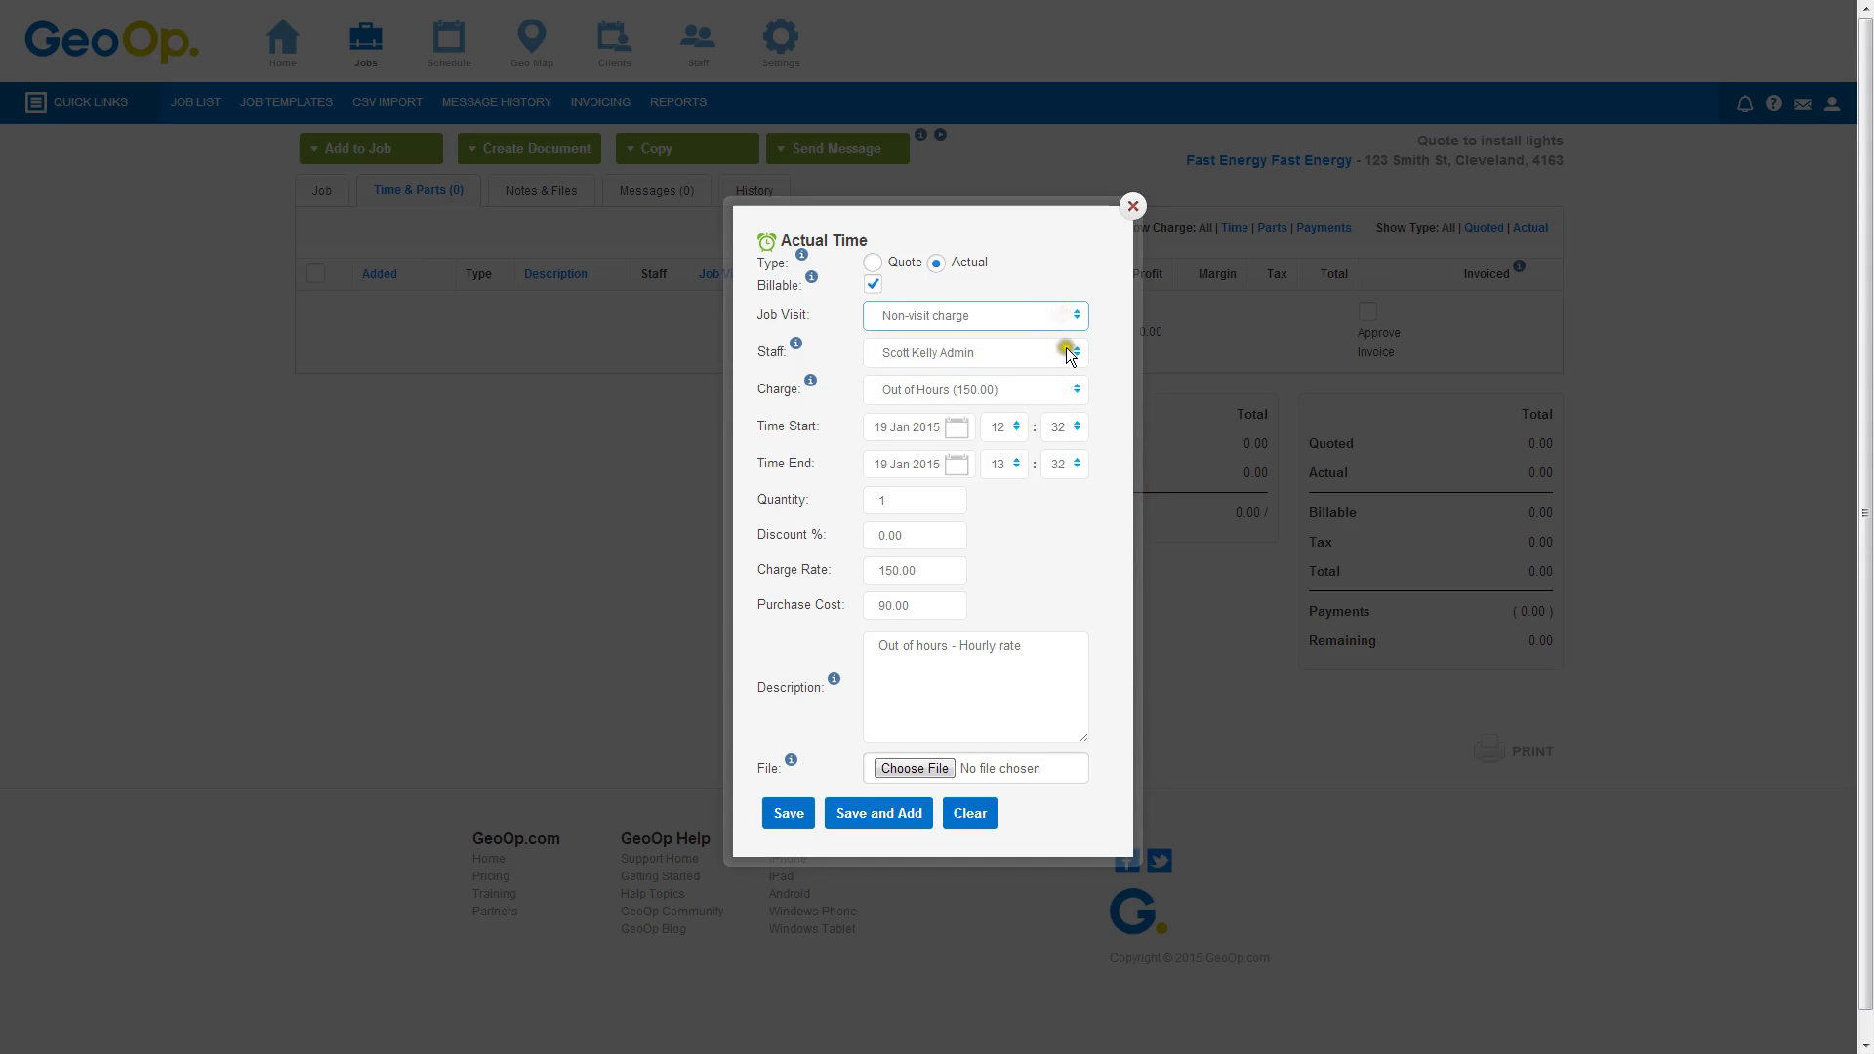
click(1070, 313)
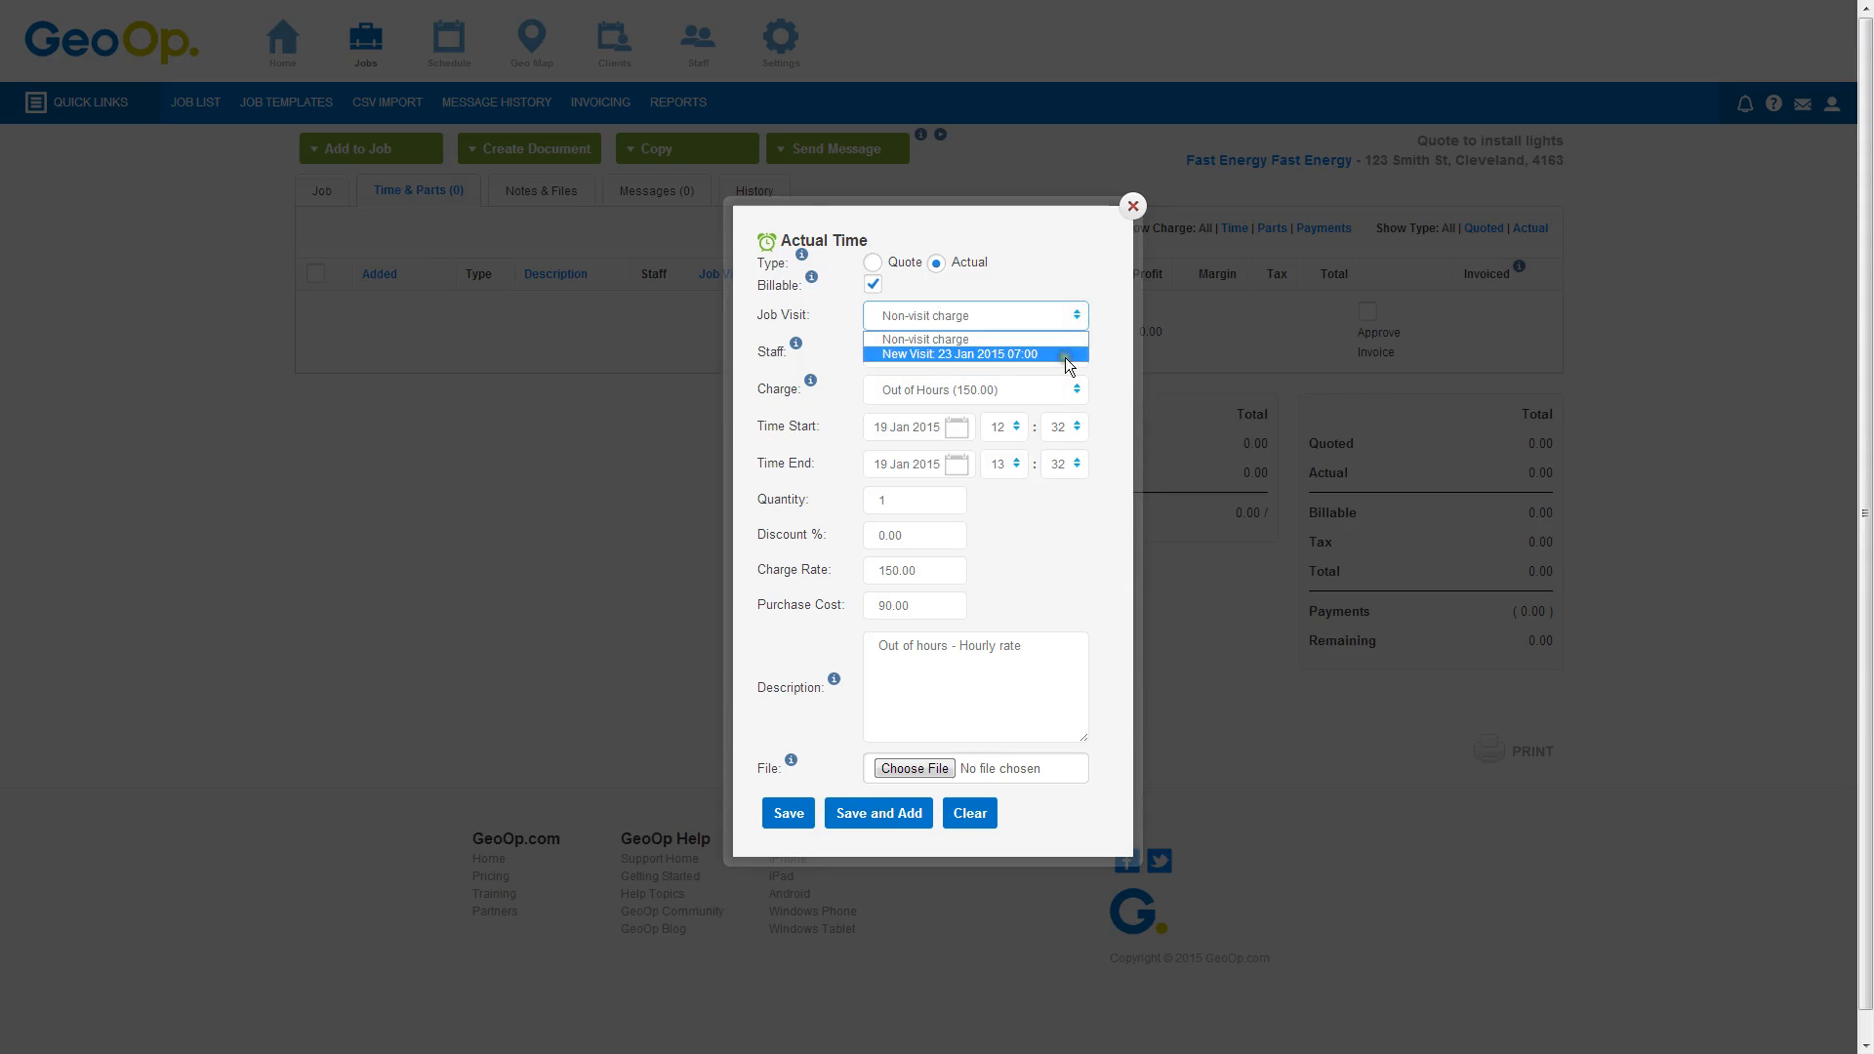
click(1064, 355)
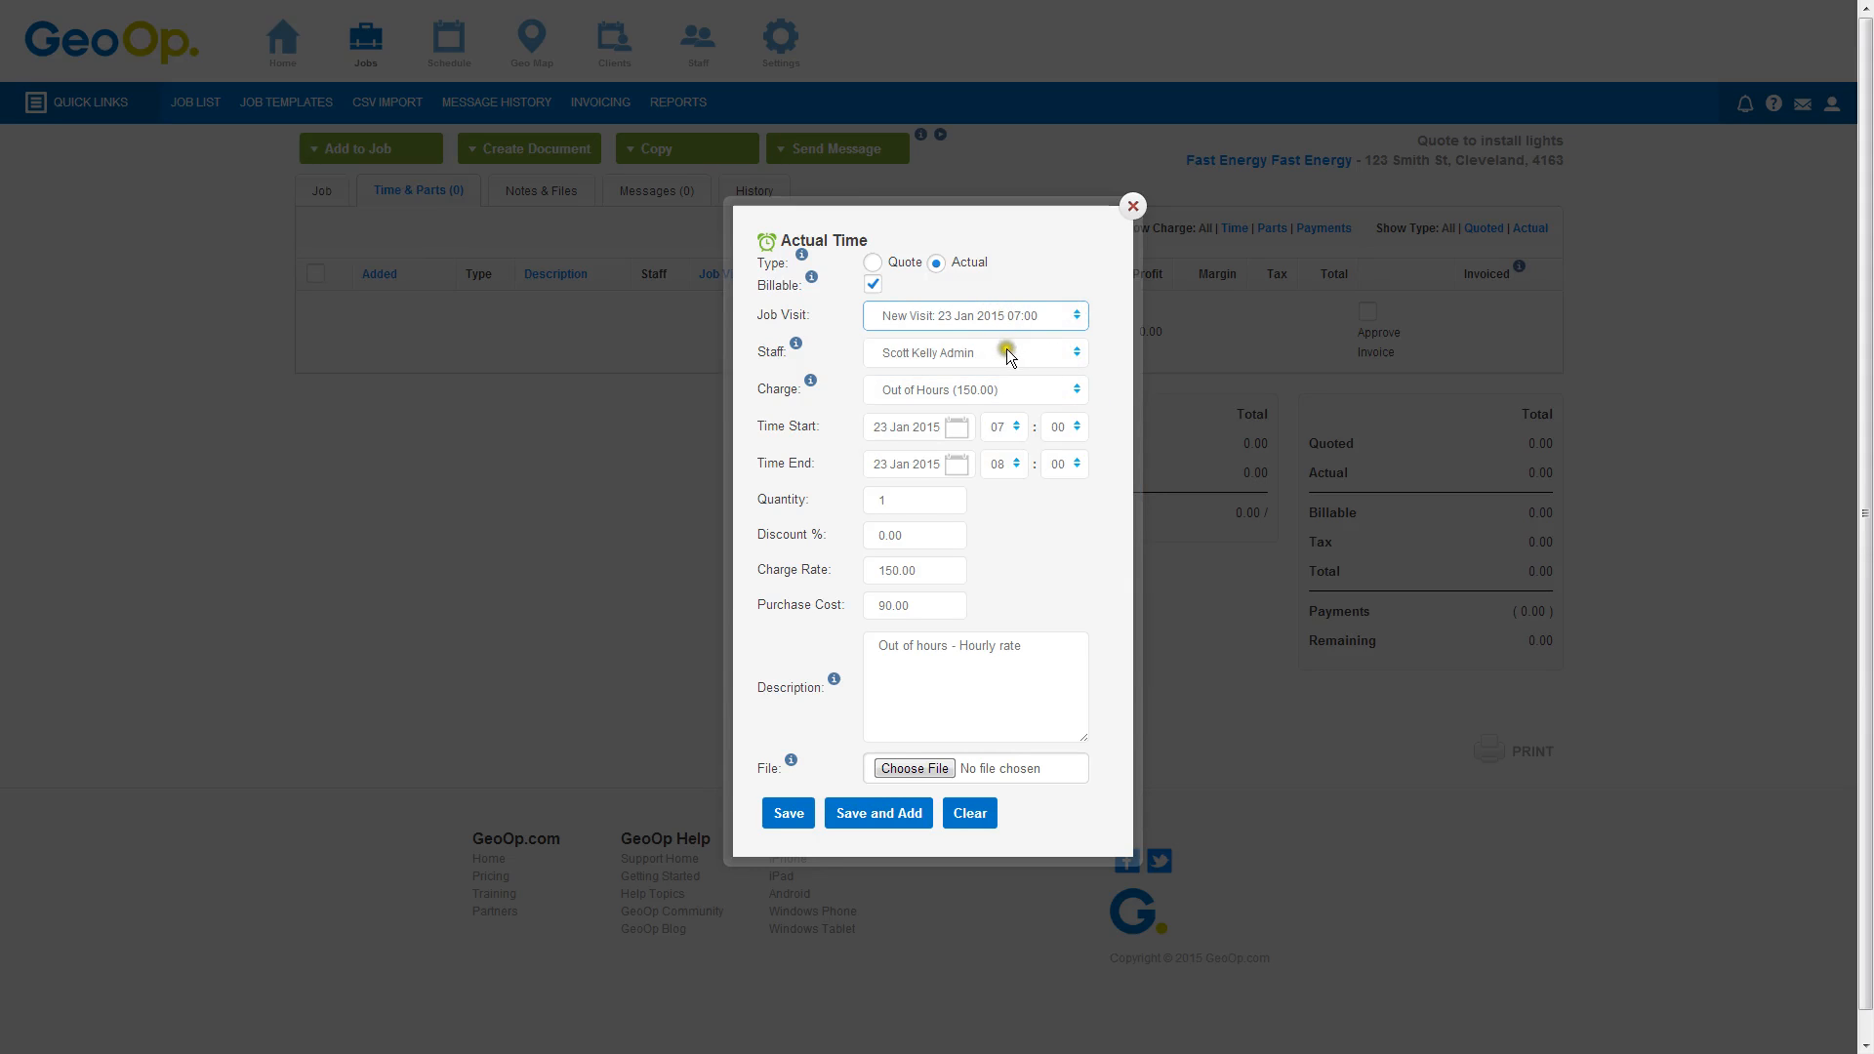
click(1040, 390)
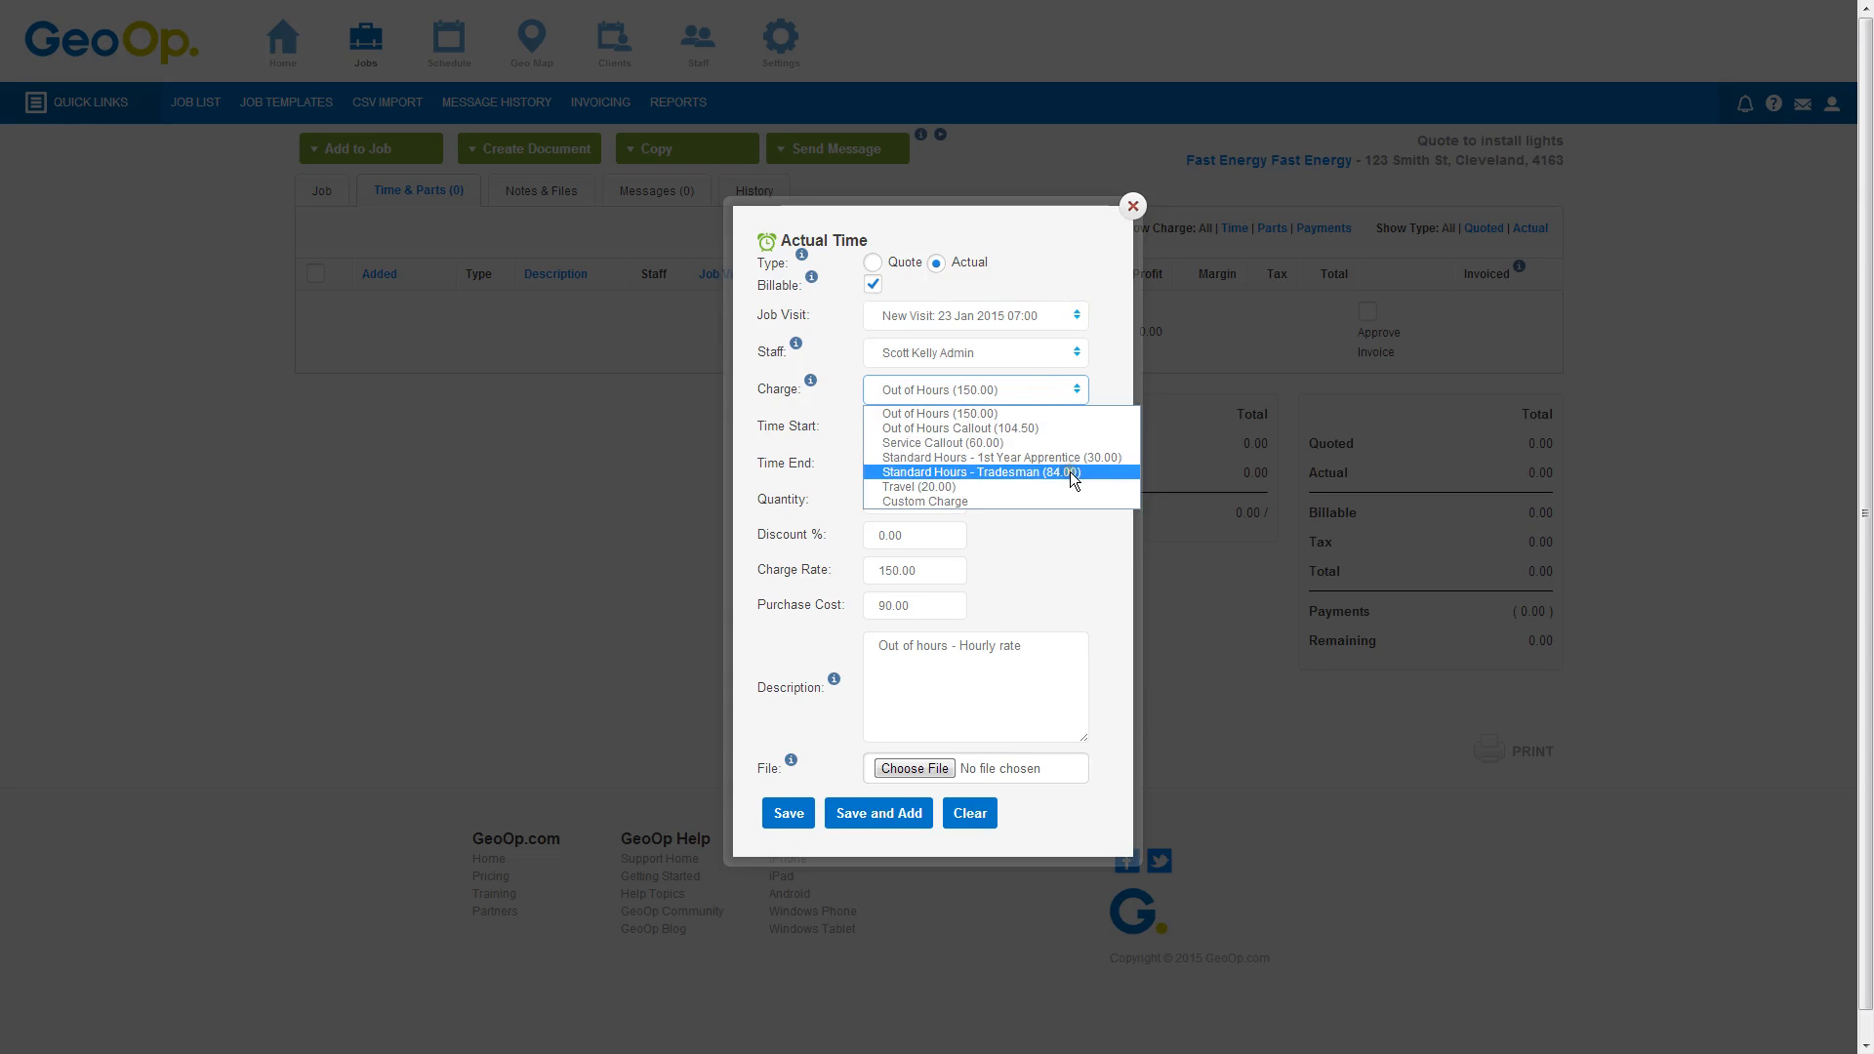
click(1057, 476)
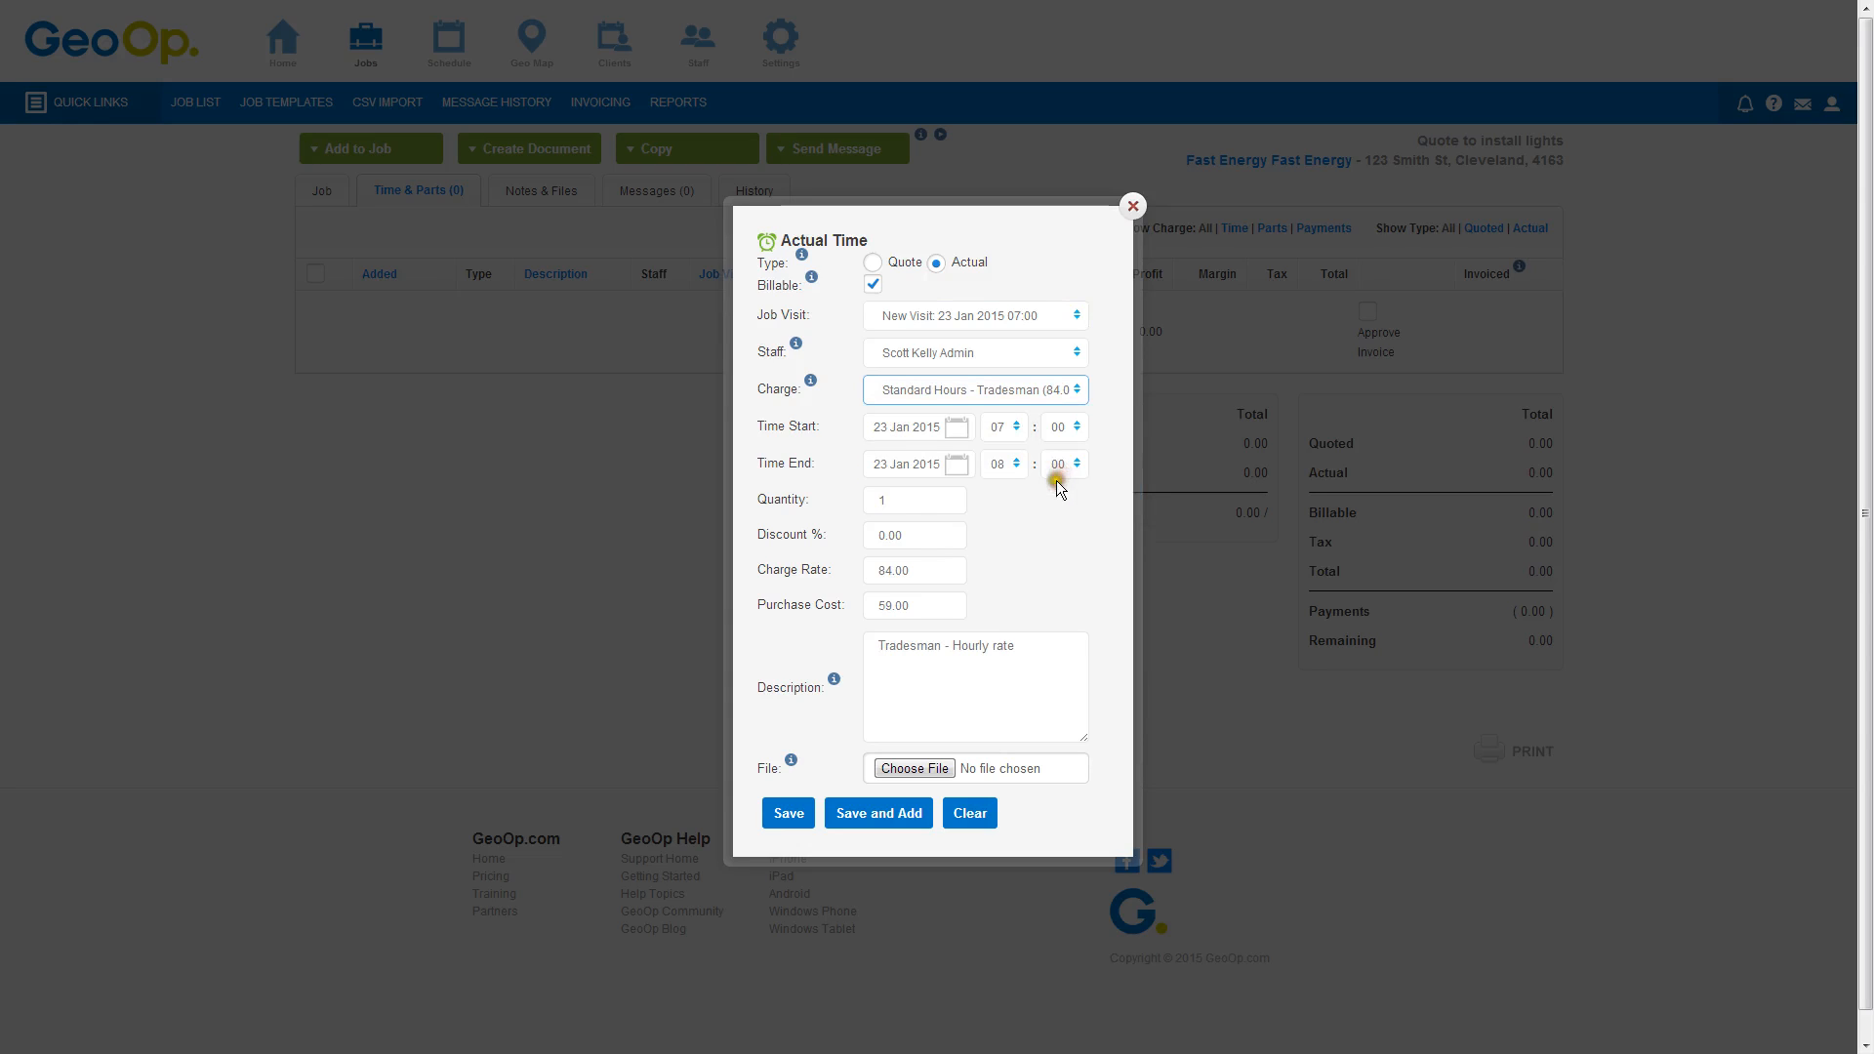
double_click(871, 501)
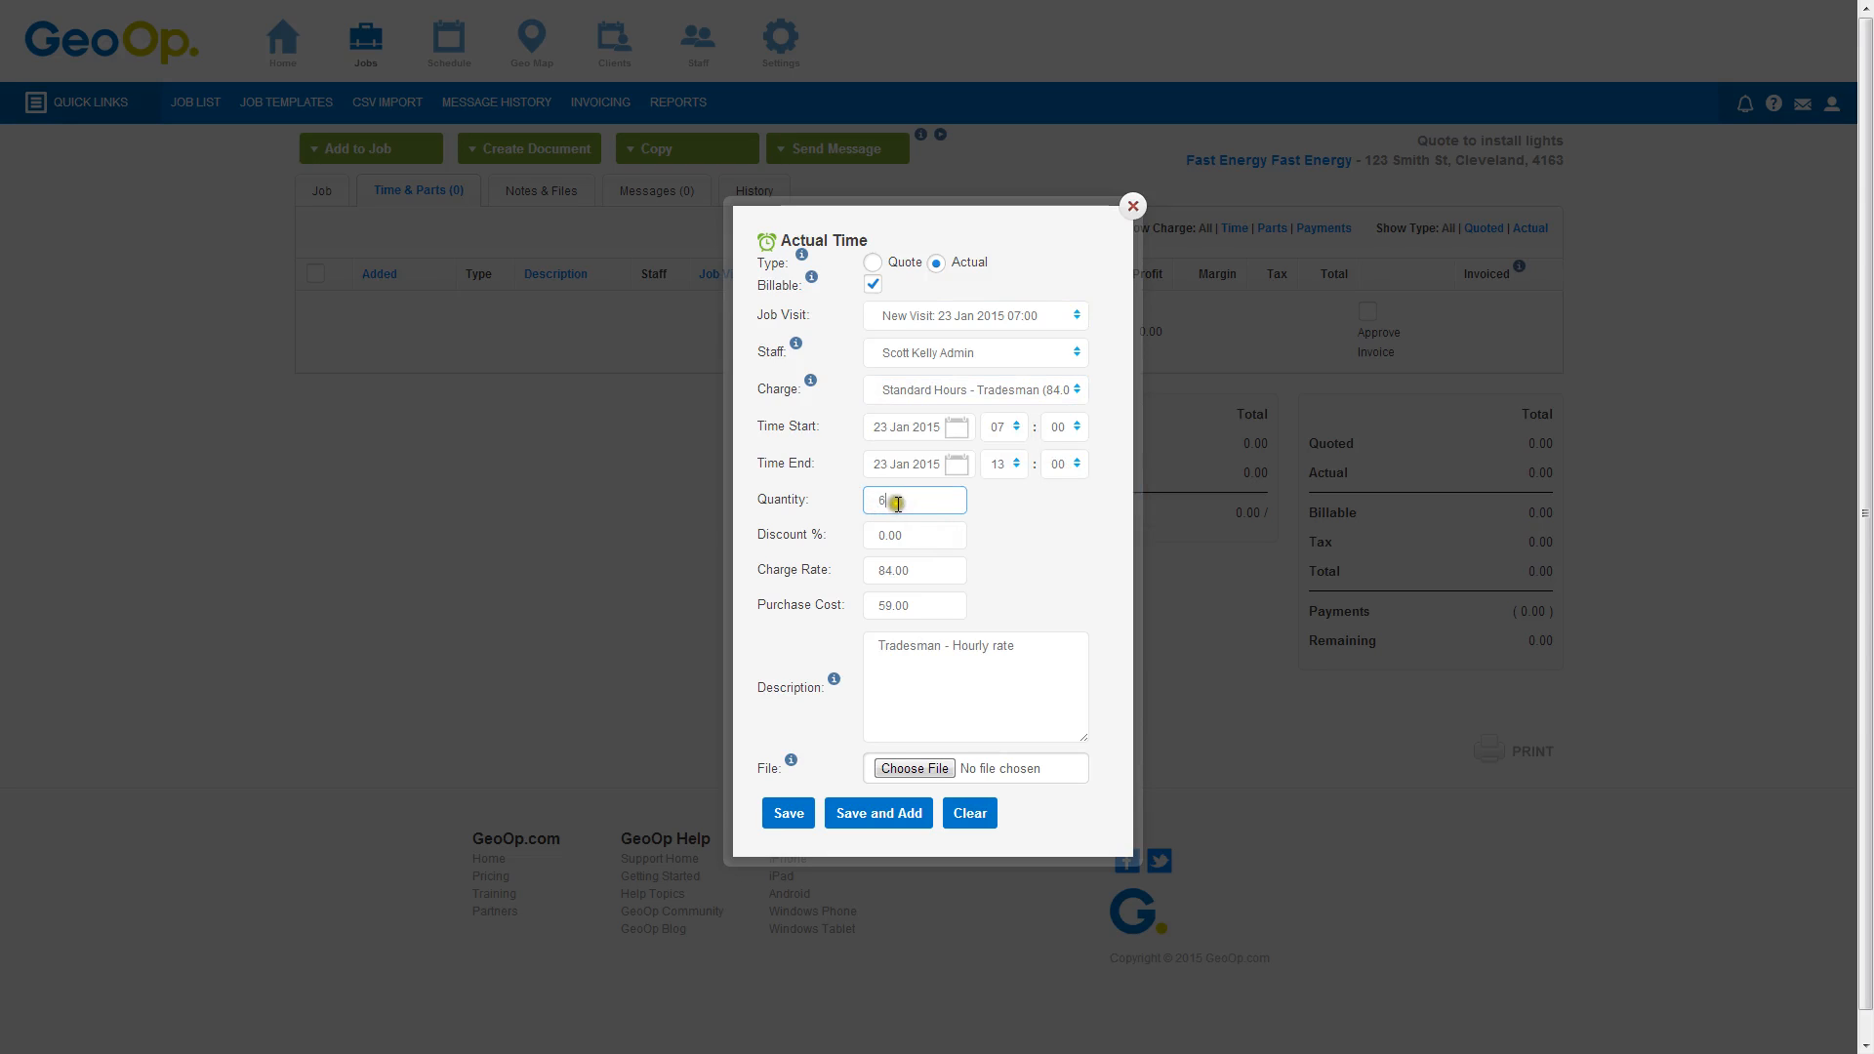
click(787, 813)
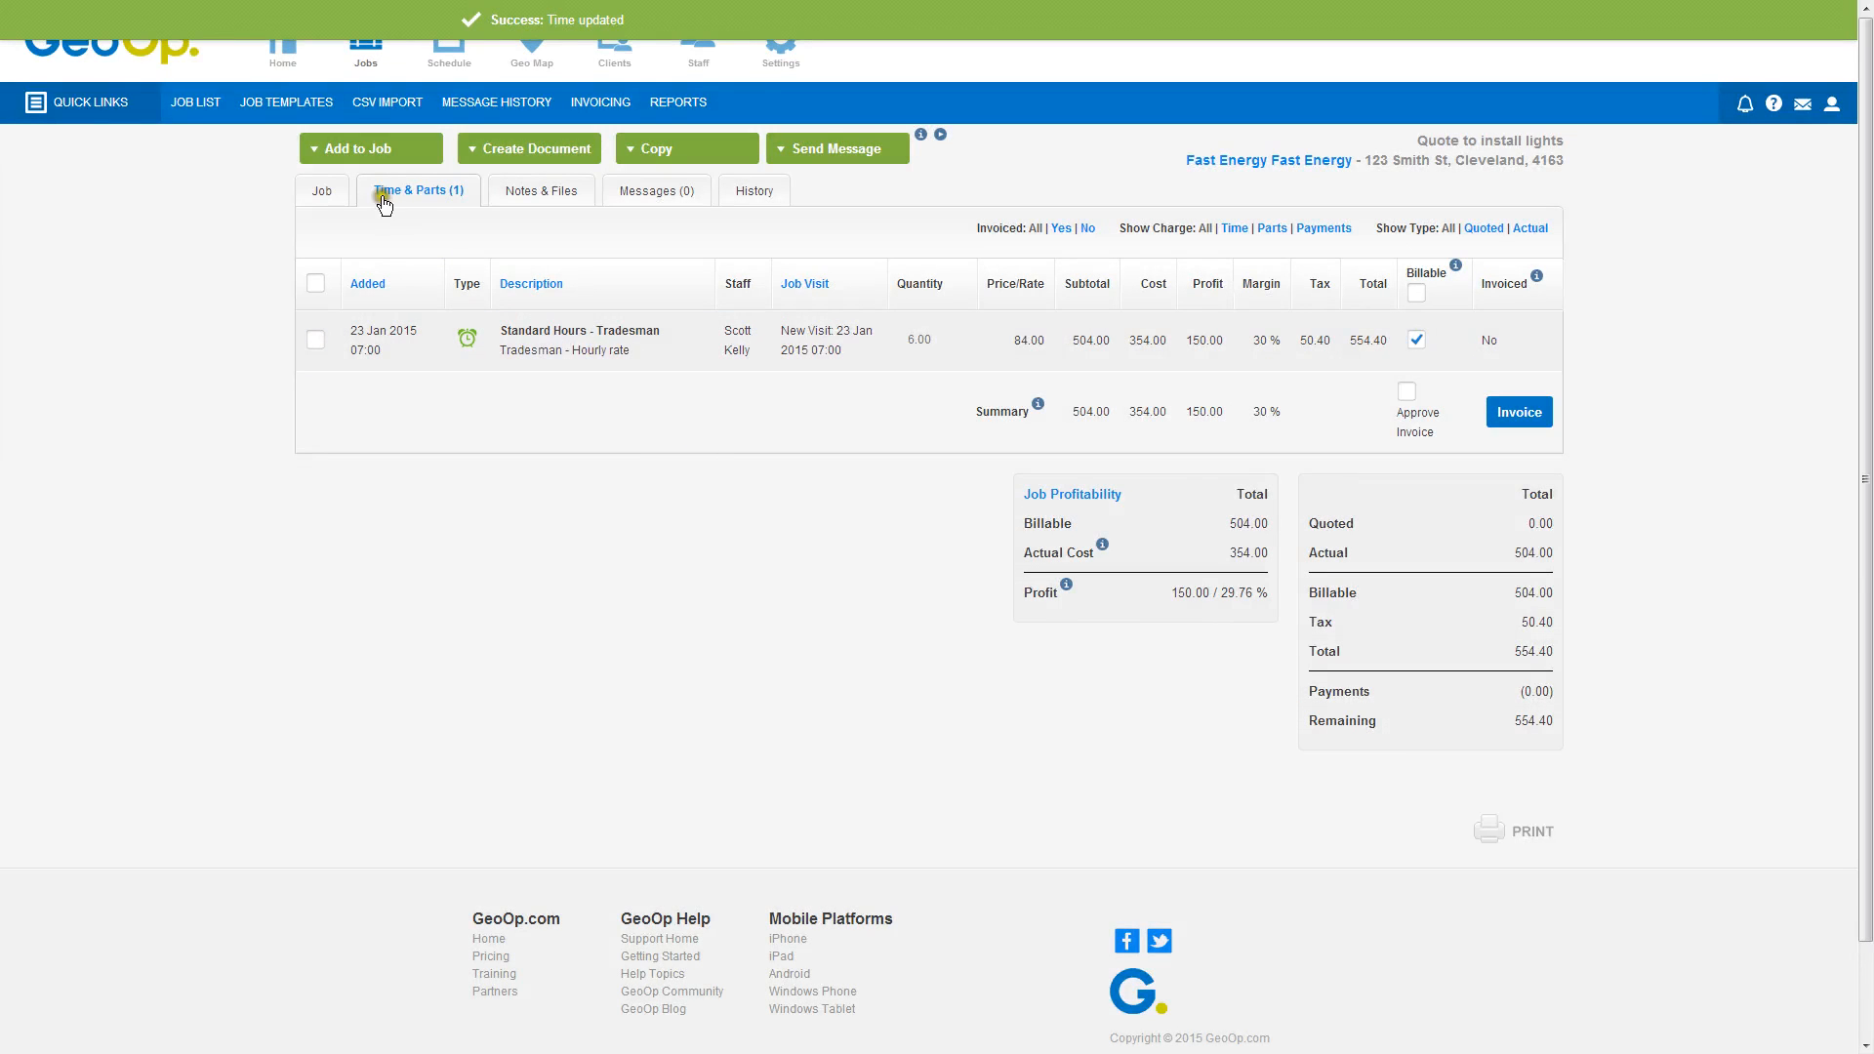
Start adding a part and search the parts list for double power point
click(363, 148)
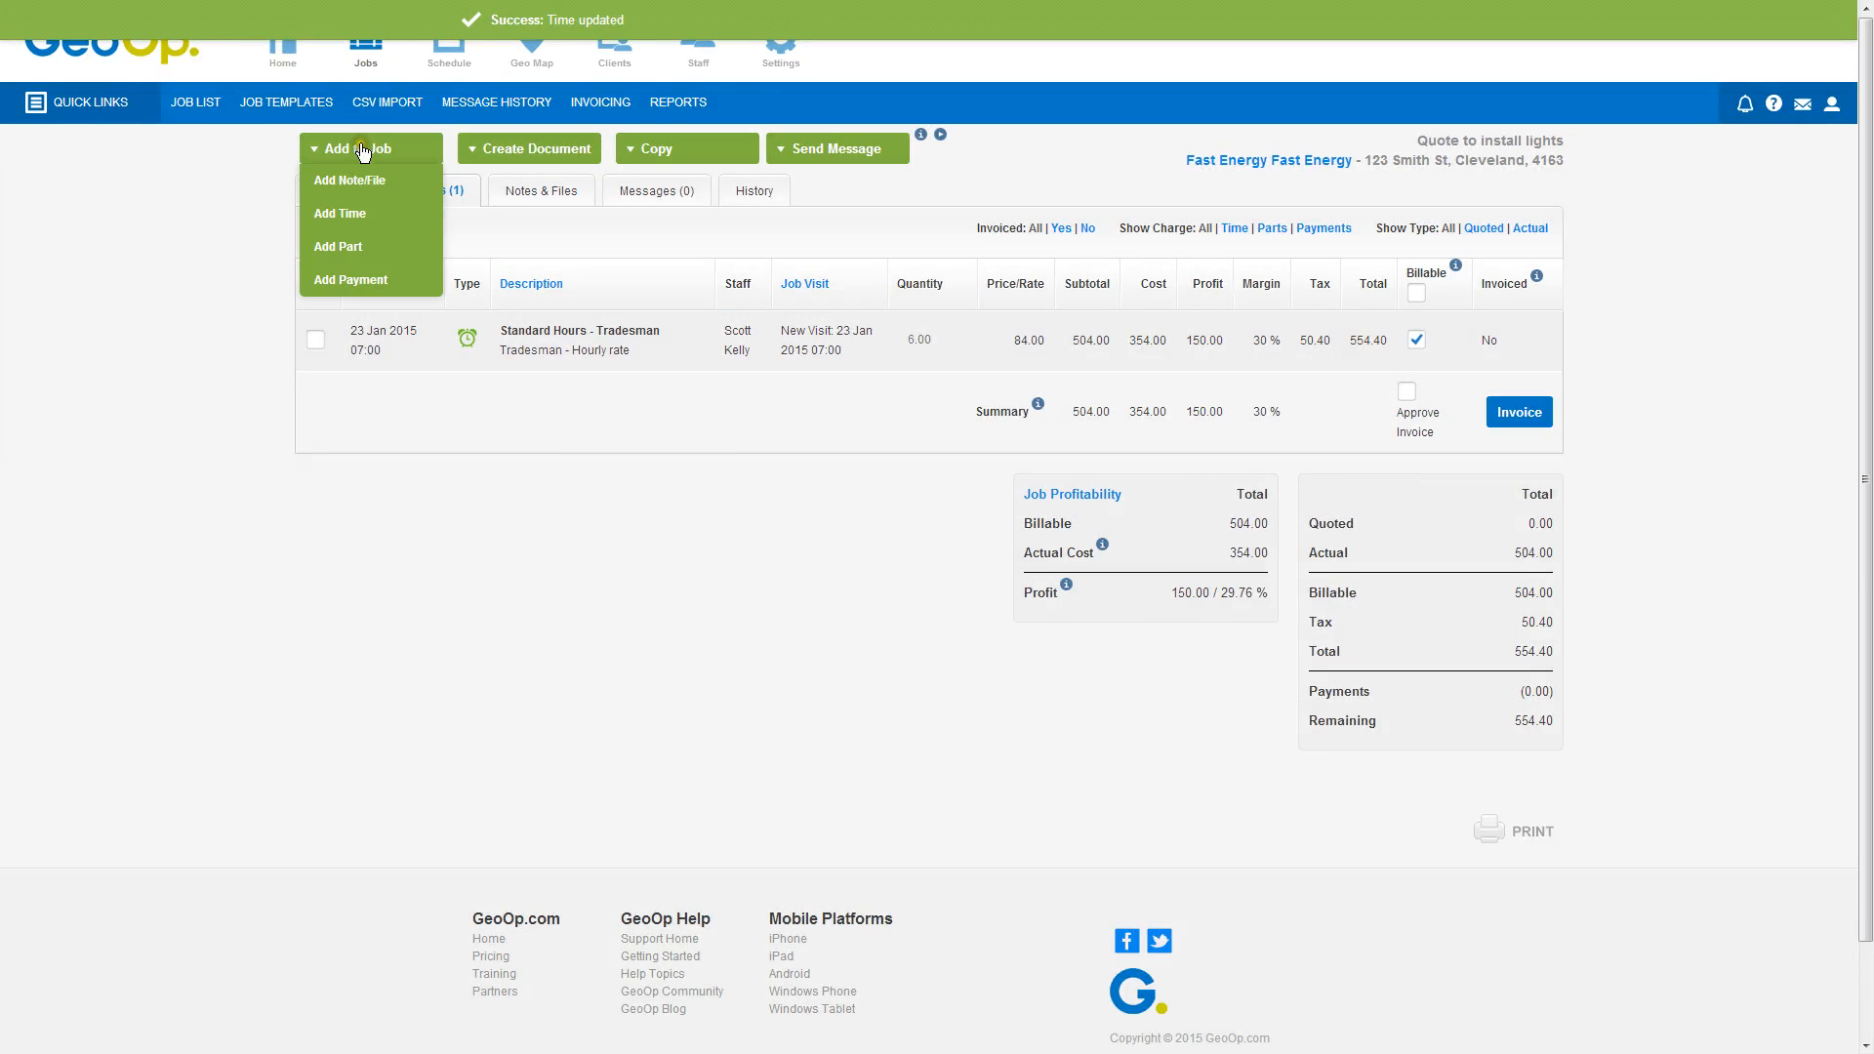
click(342, 248)
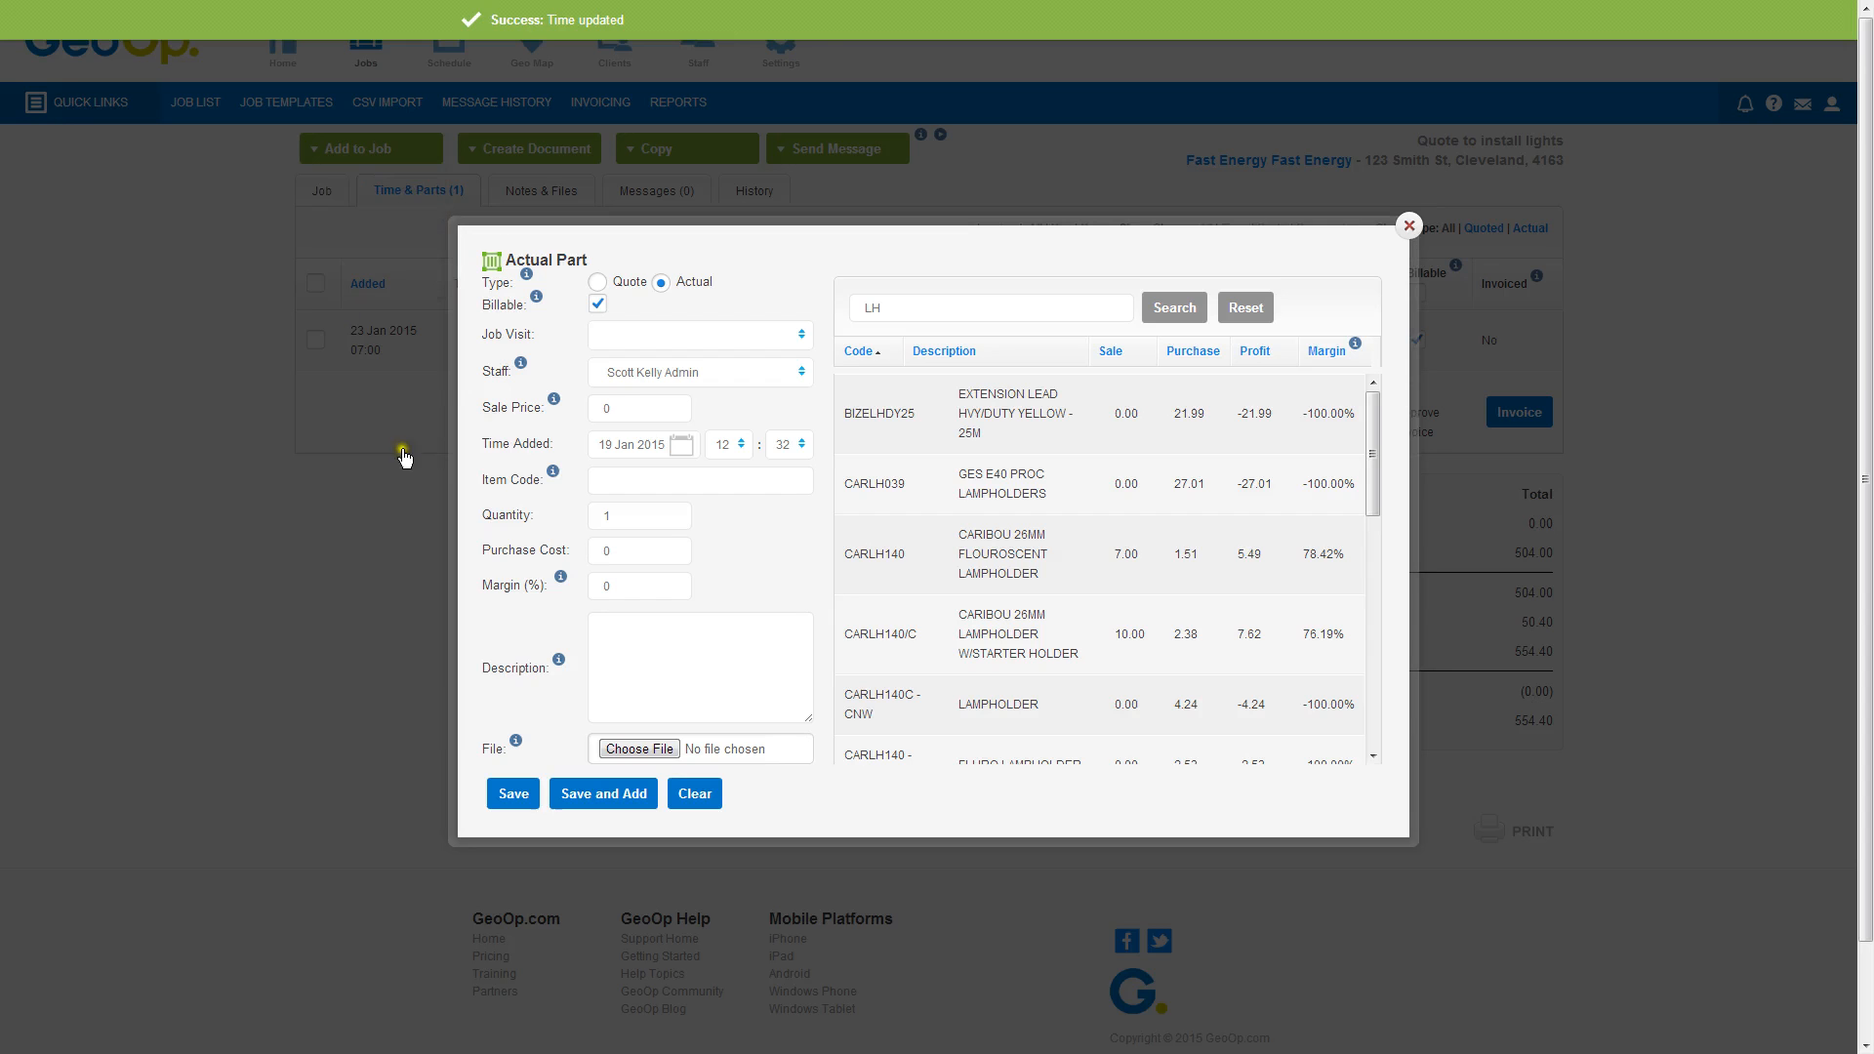
click(885, 309)
text(LH)
drag(885, 310, 852, 308)
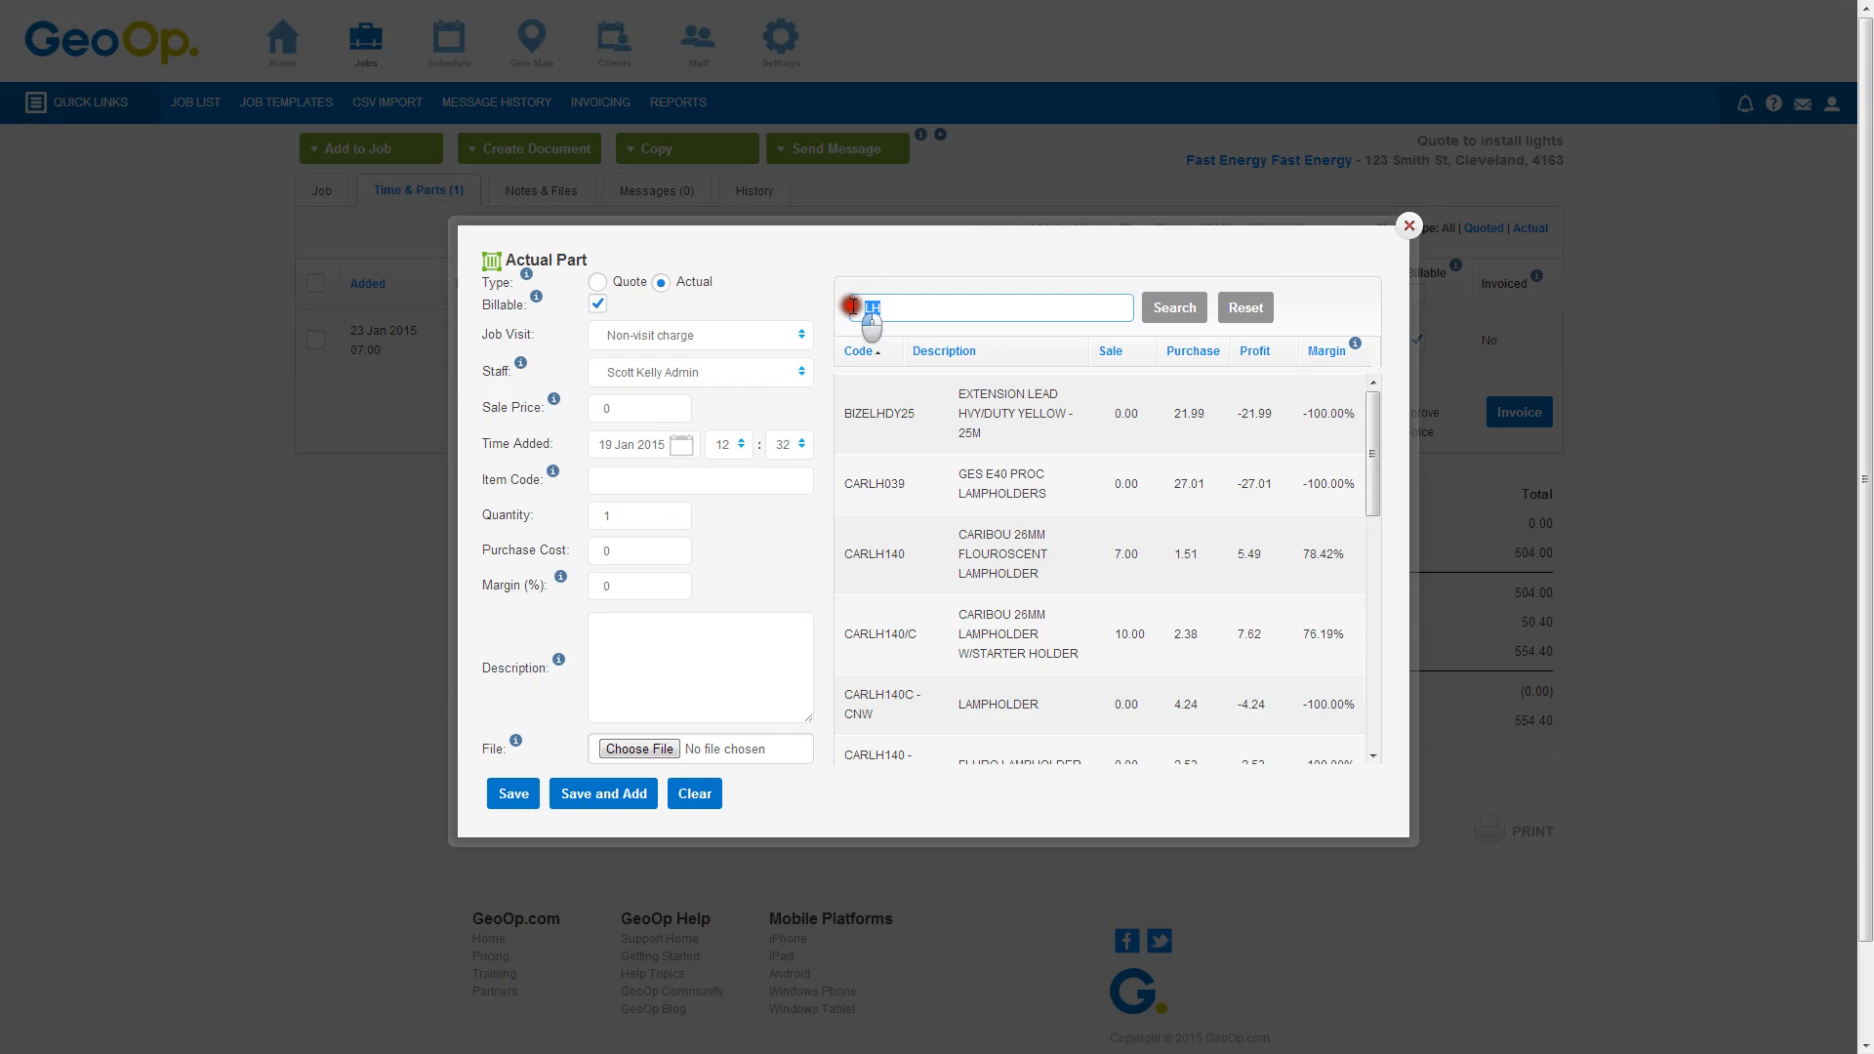
key(BackSpace)
text(double power)
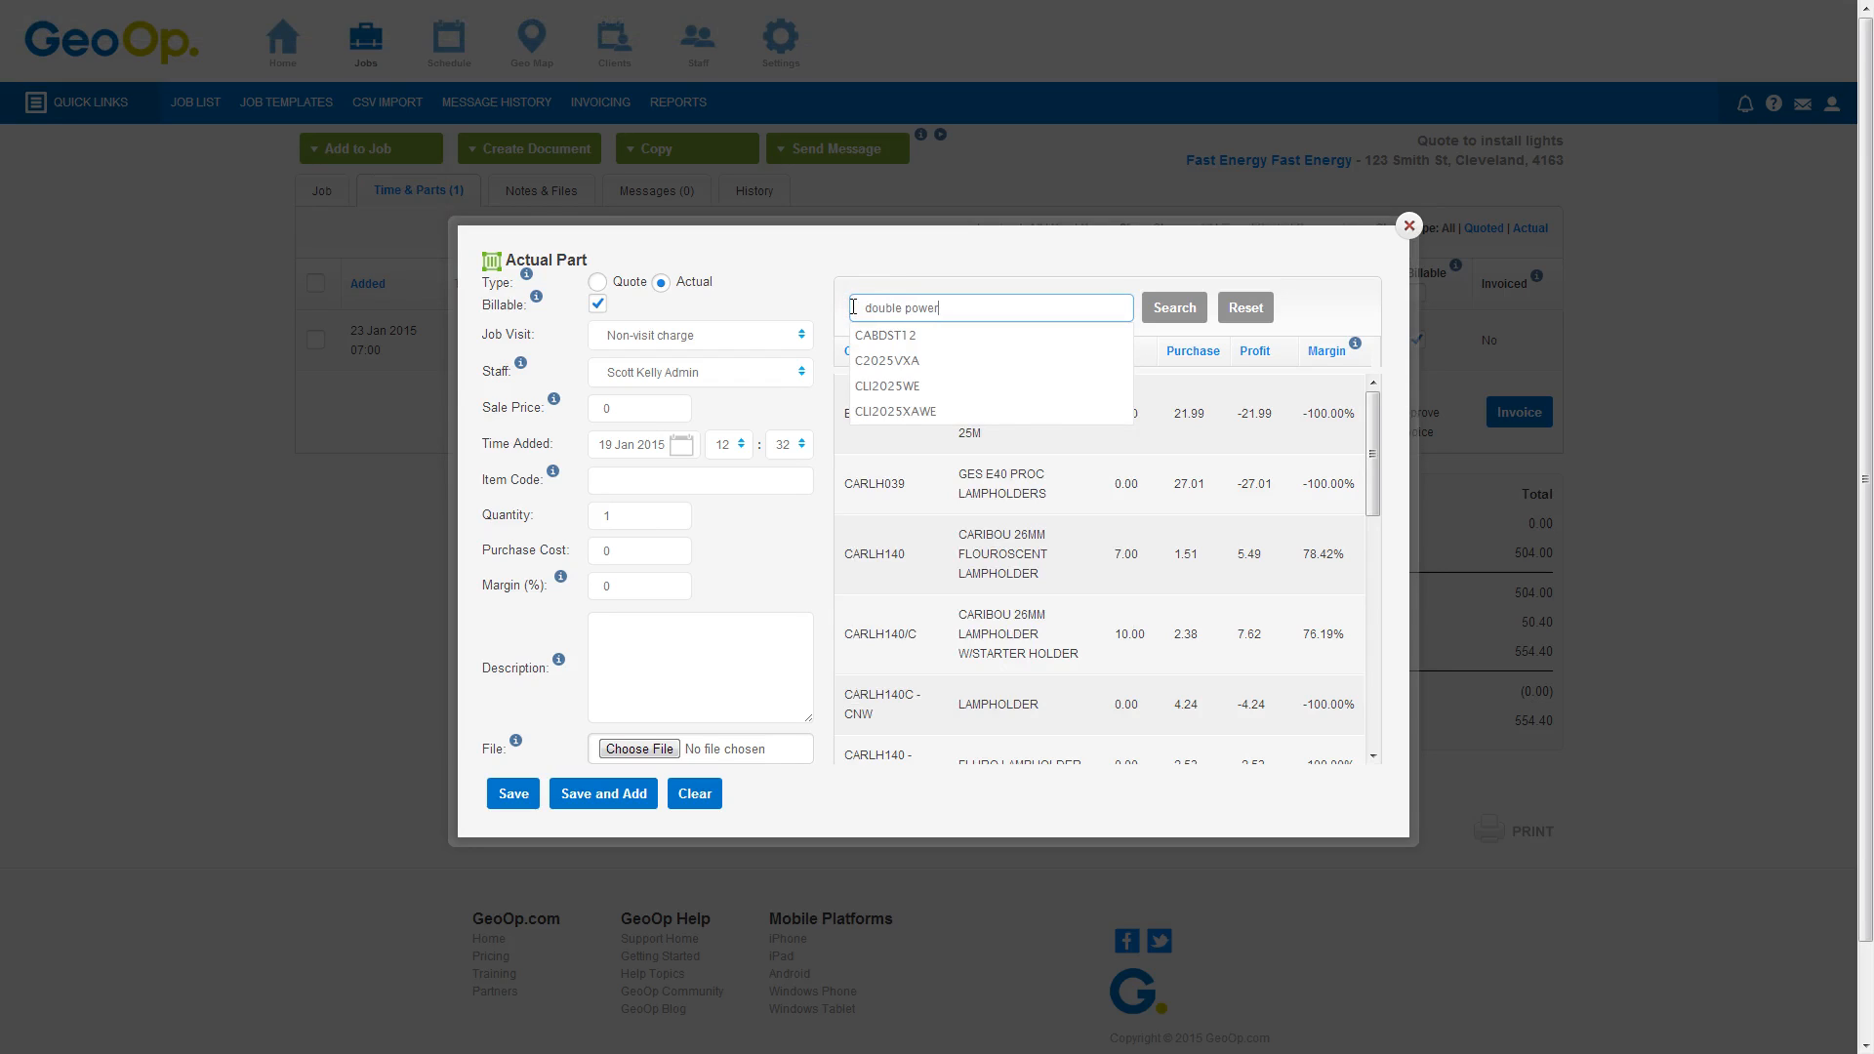
click(1178, 303)
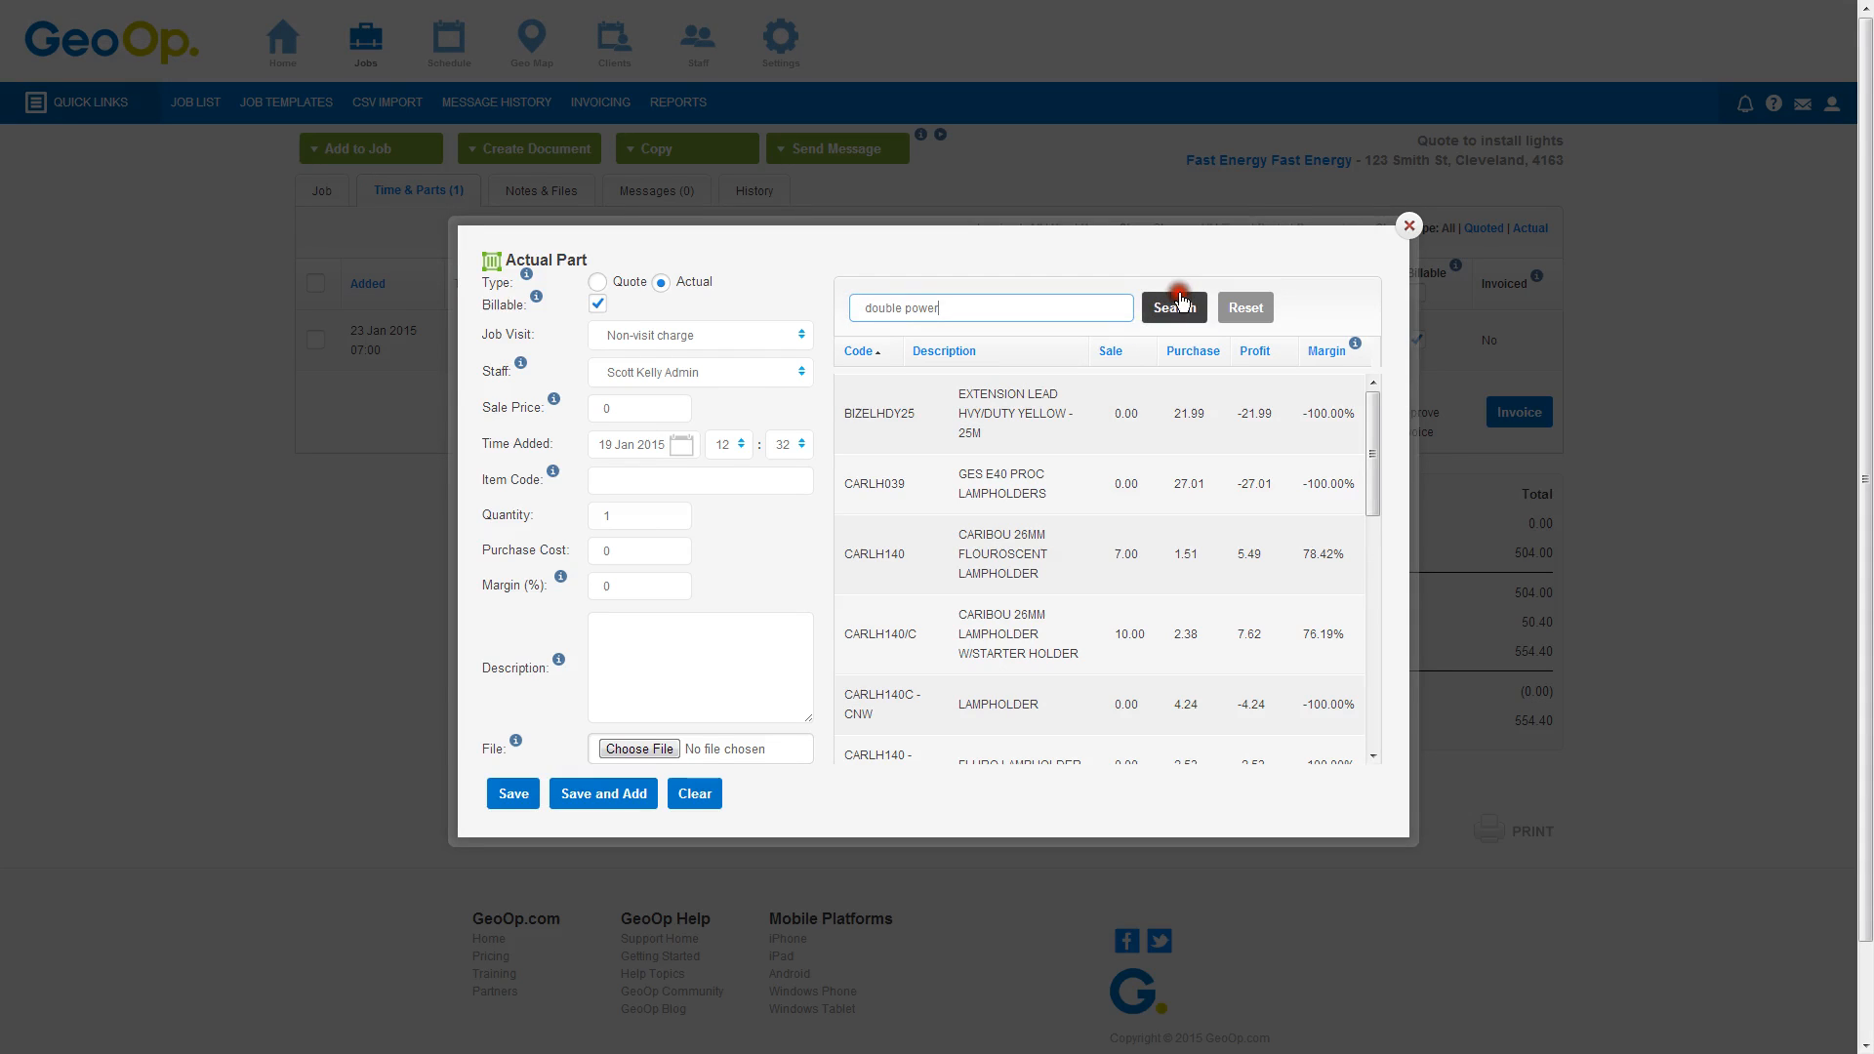
click(1037, 298)
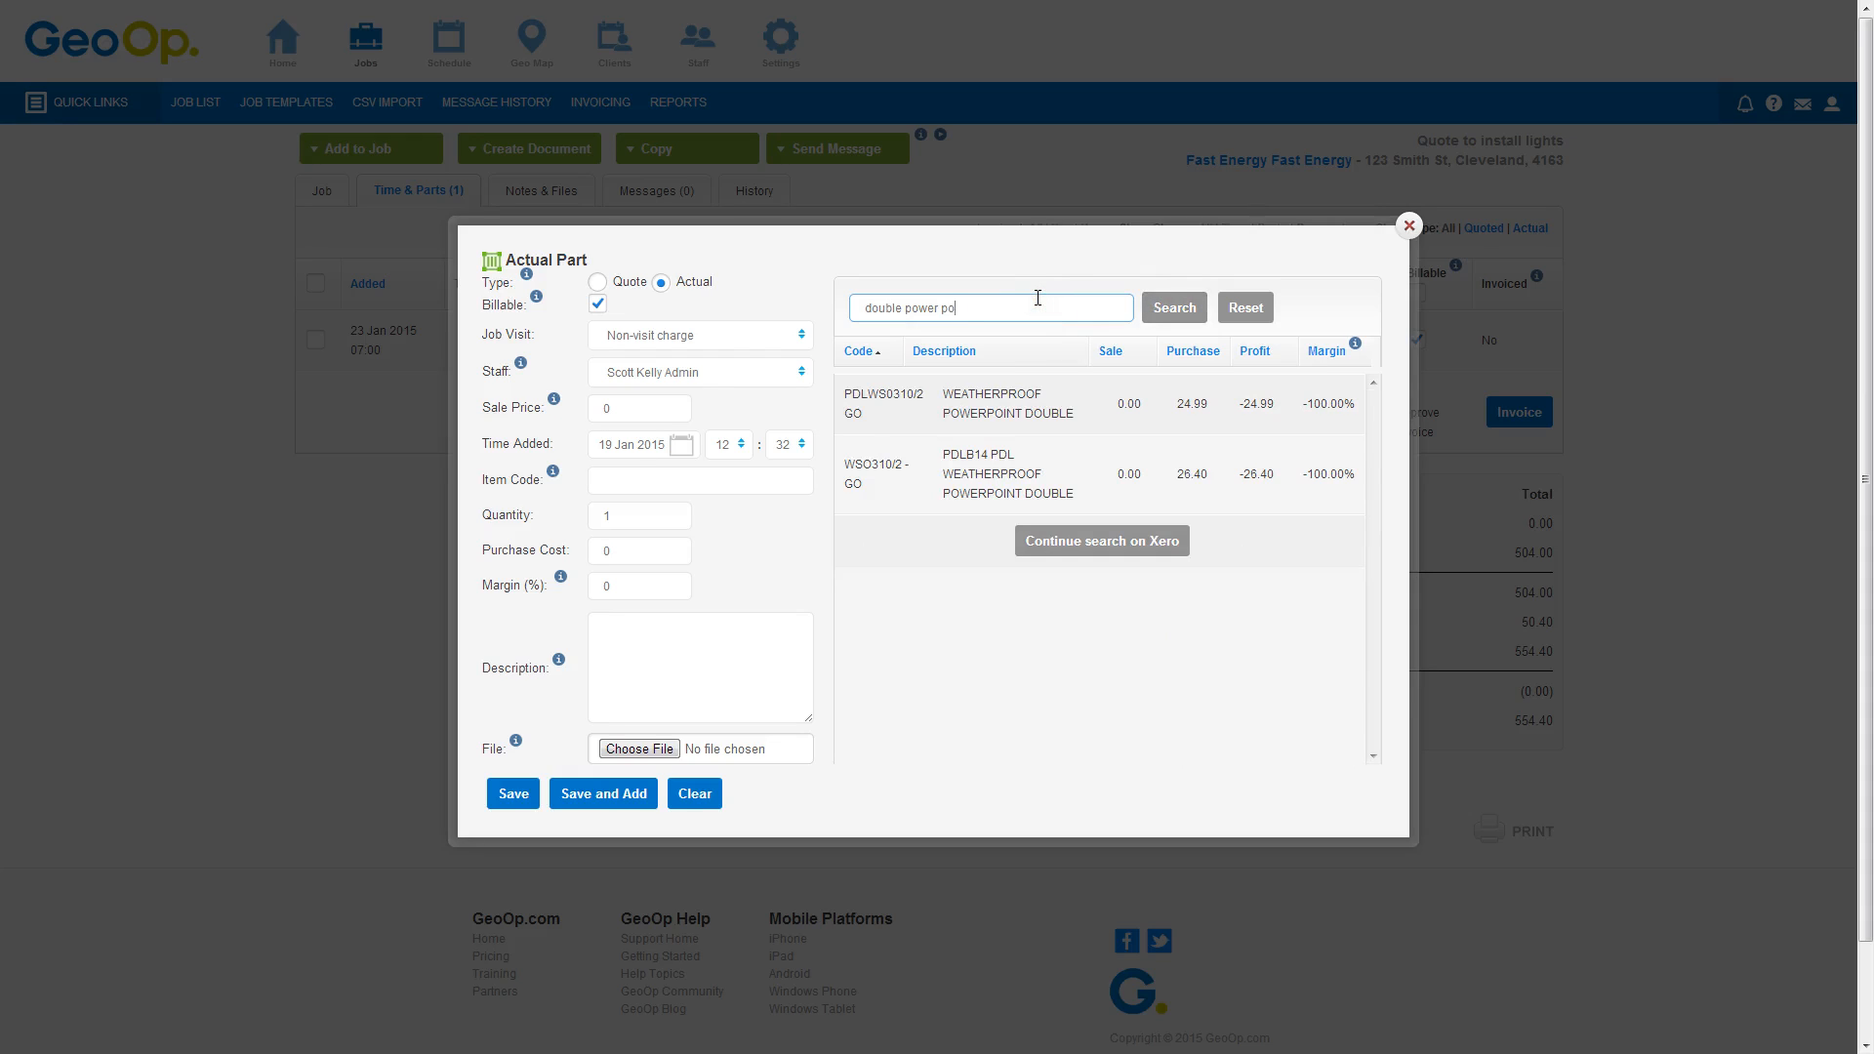
key(Return)
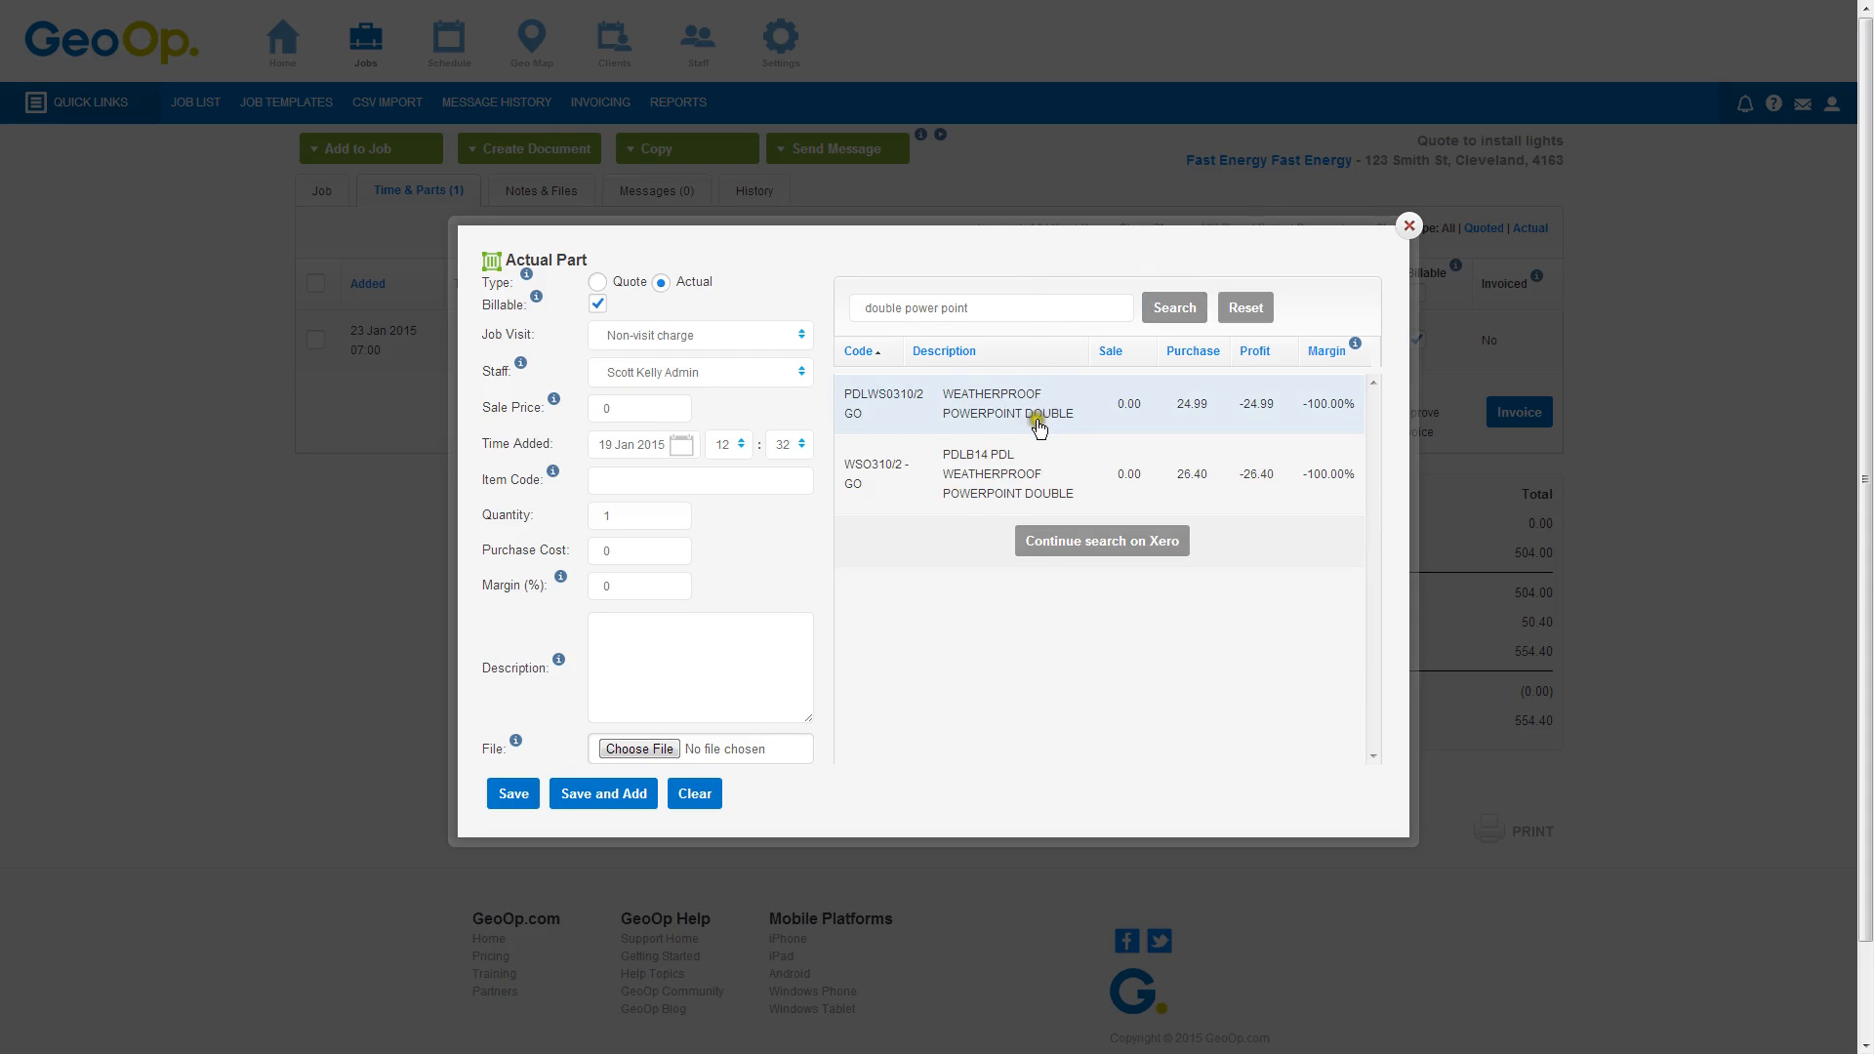
Search parts for GPO and add CLI2025WE Double GPO with quantity 10
drag(976, 308, 842, 312)
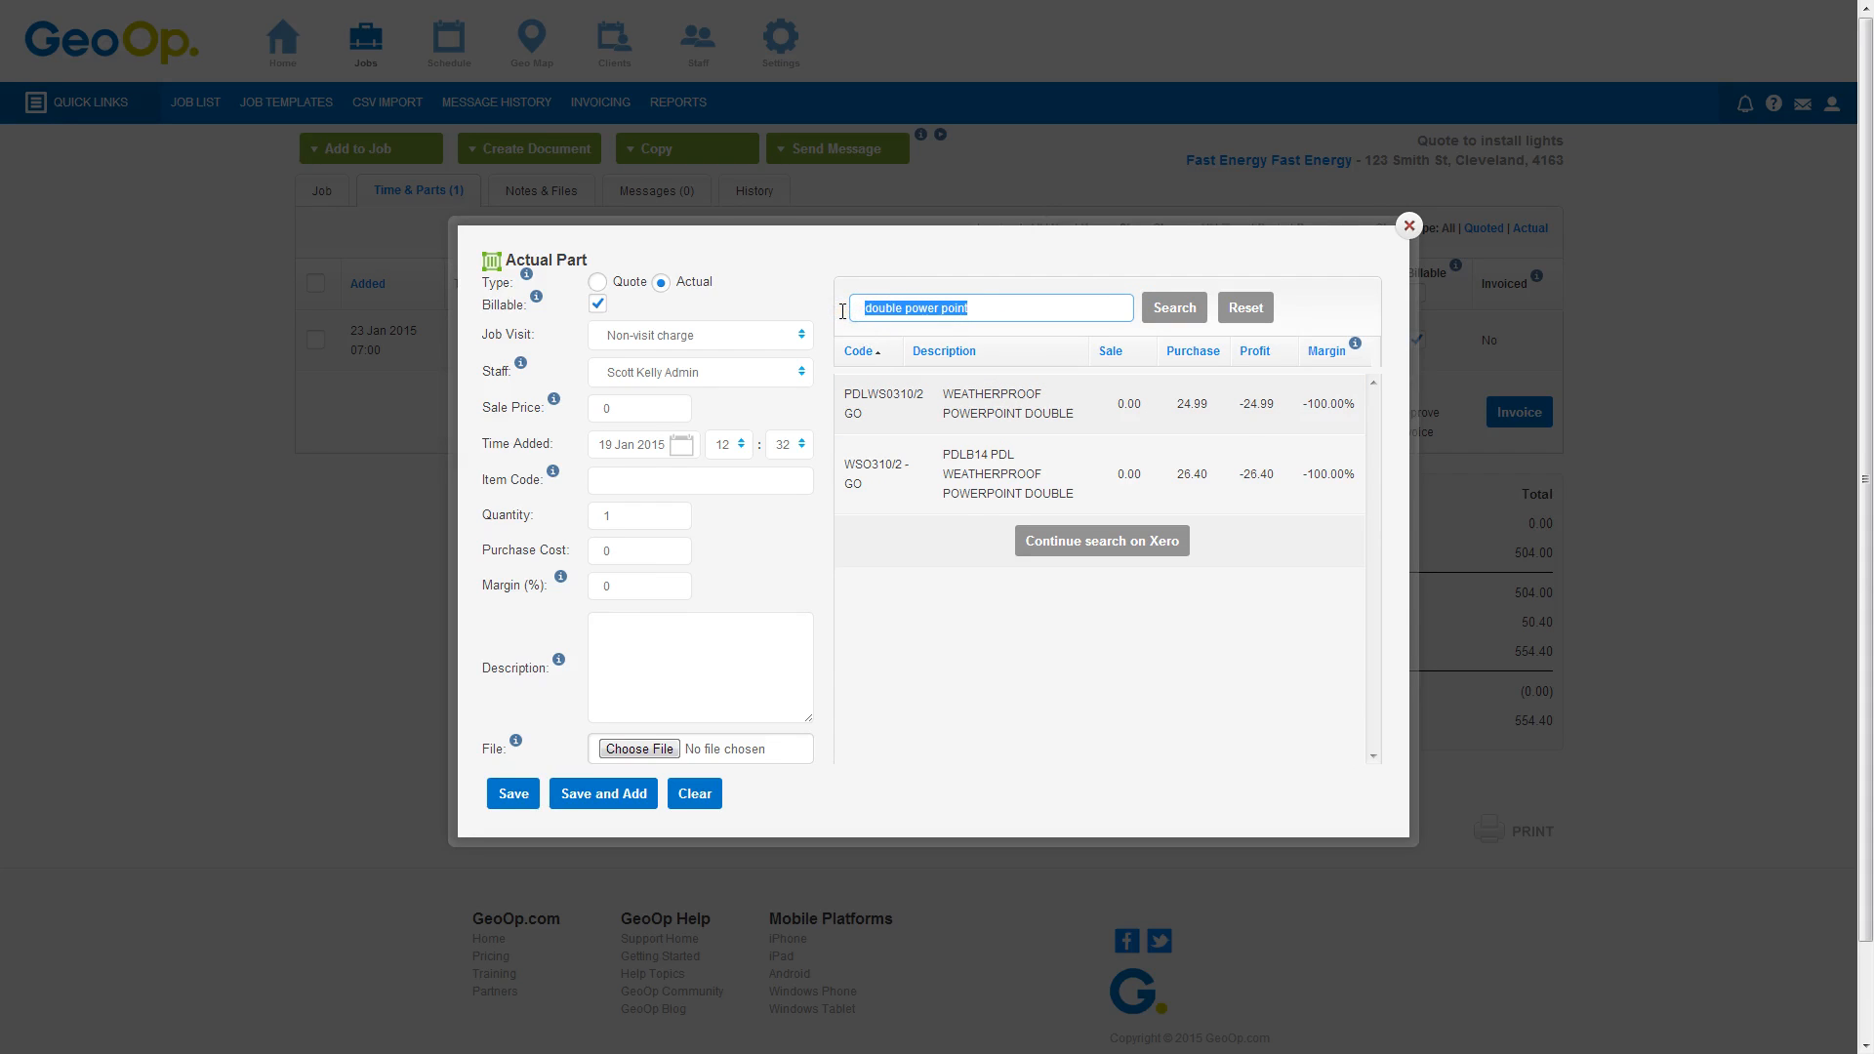
text(GPO)
key(Return)
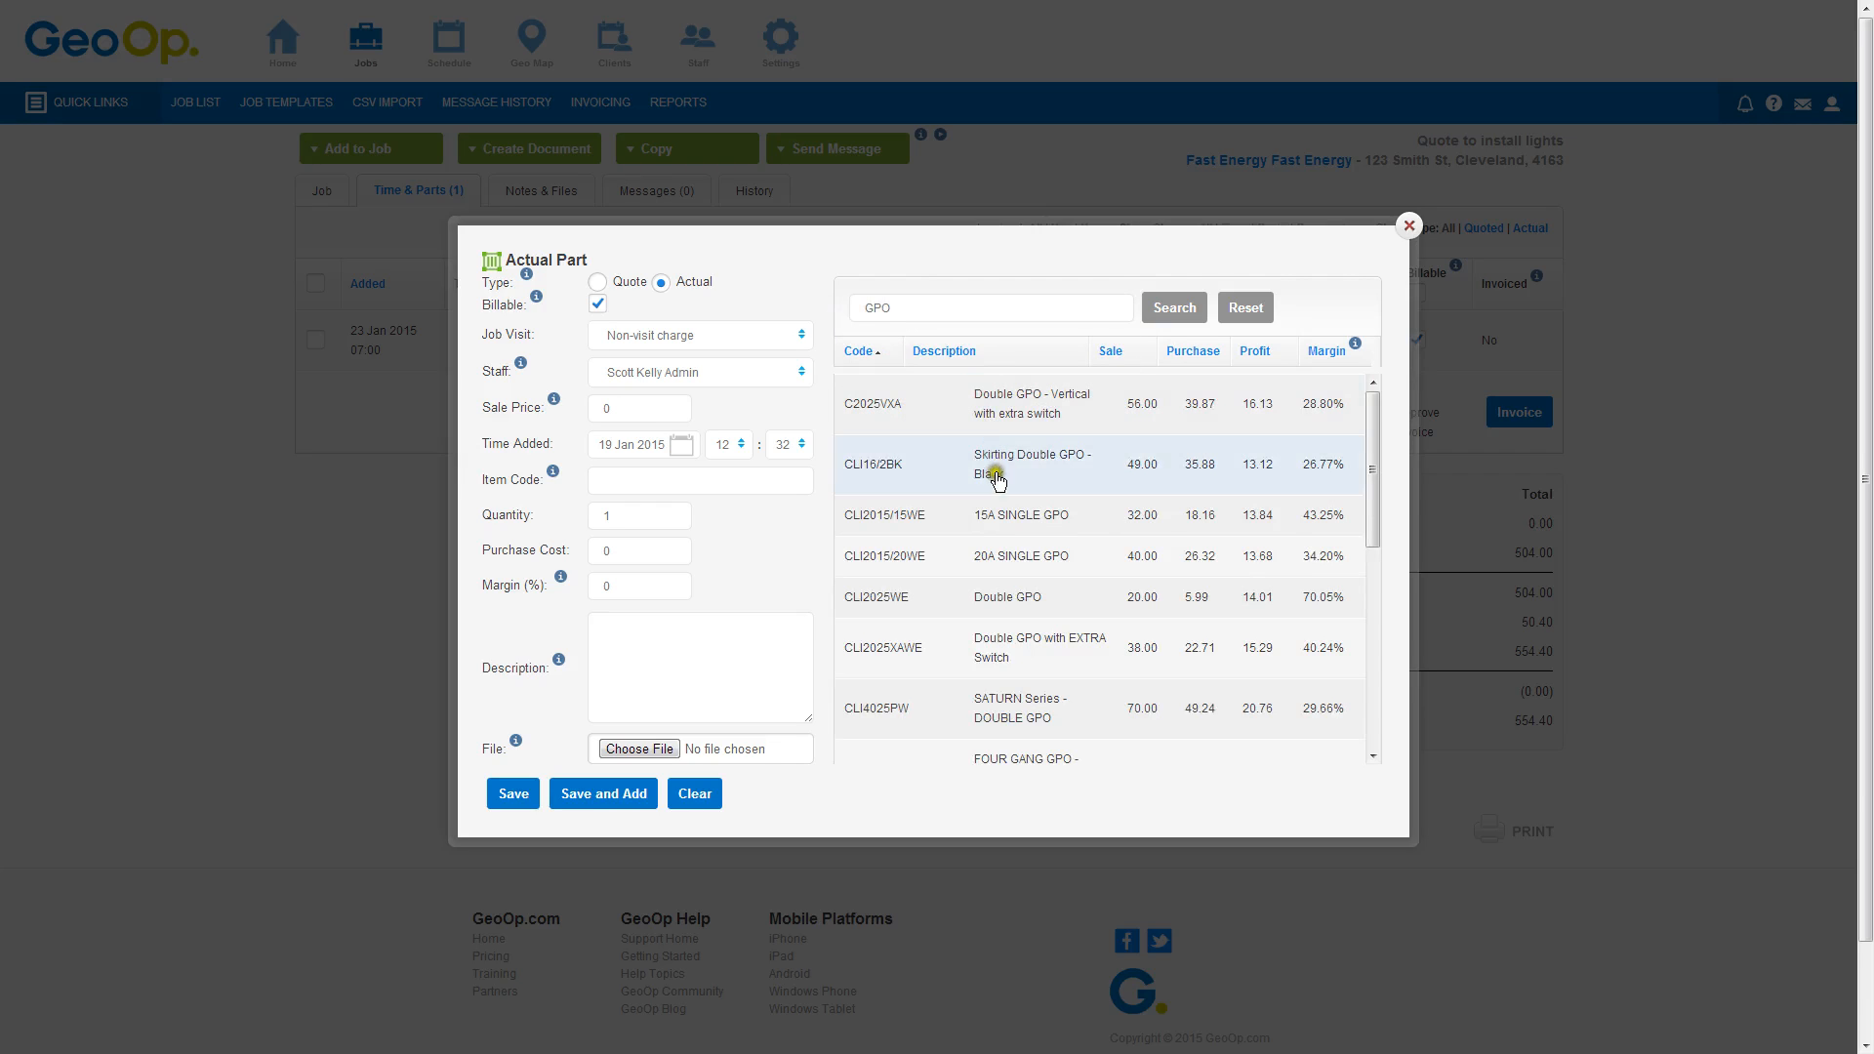
click(1009, 599)
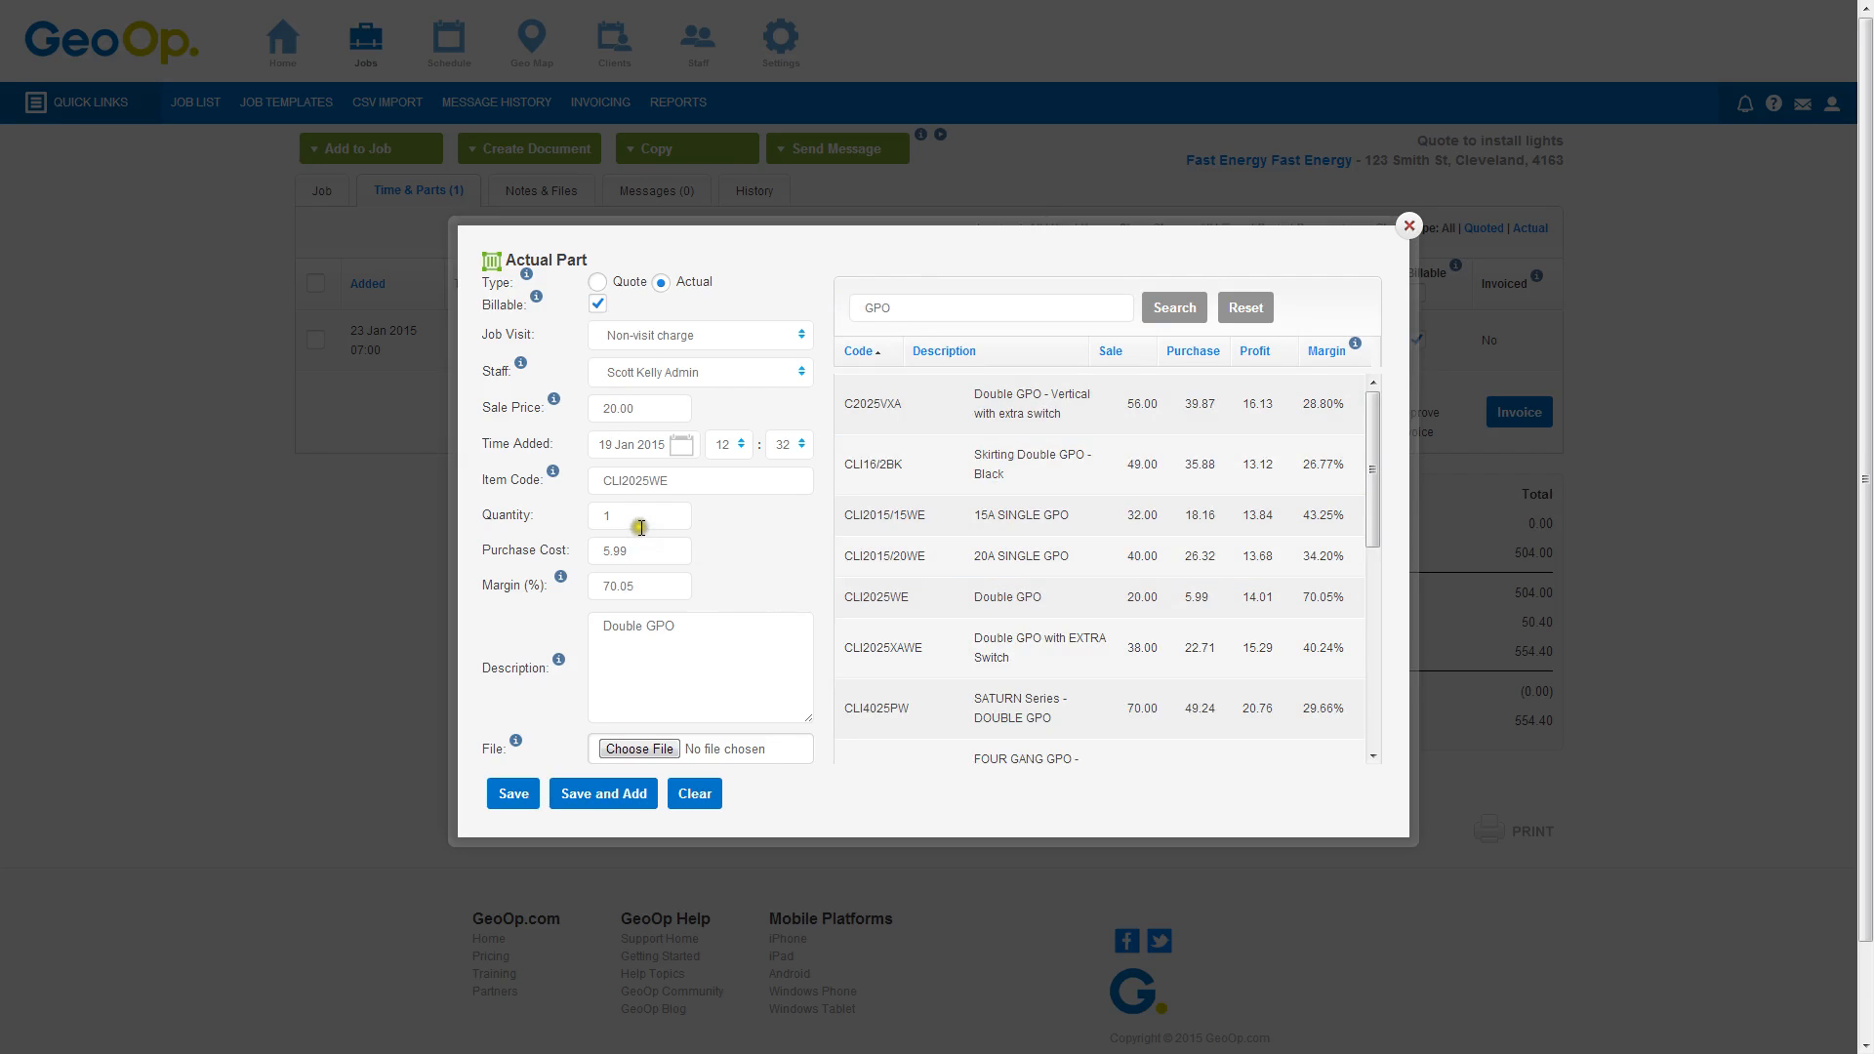
drag(639, 525, 603, 519)
text(10)
click(514, 794)
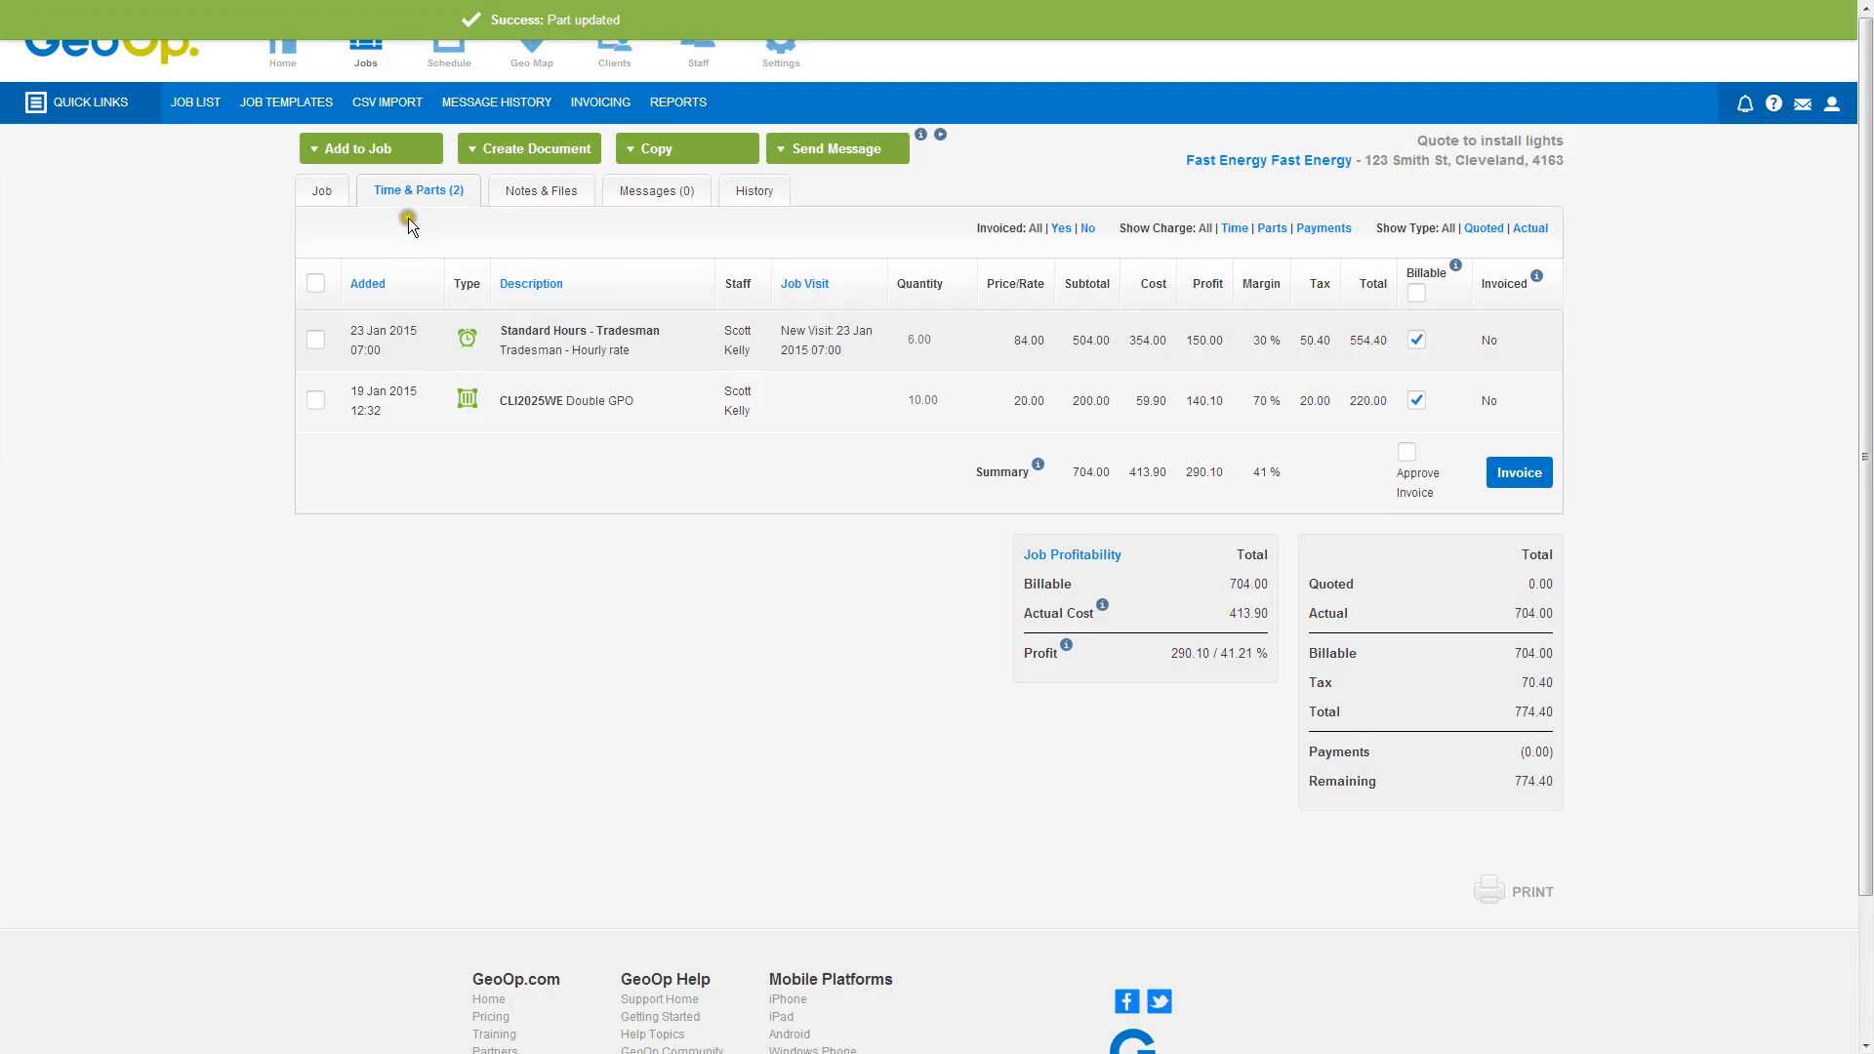
Add part CBT2.5TEWH 2.5mm T&E TWIN & EARTH per Metre, found by searching 2.5mm, with quantity 20
click(369, 148)
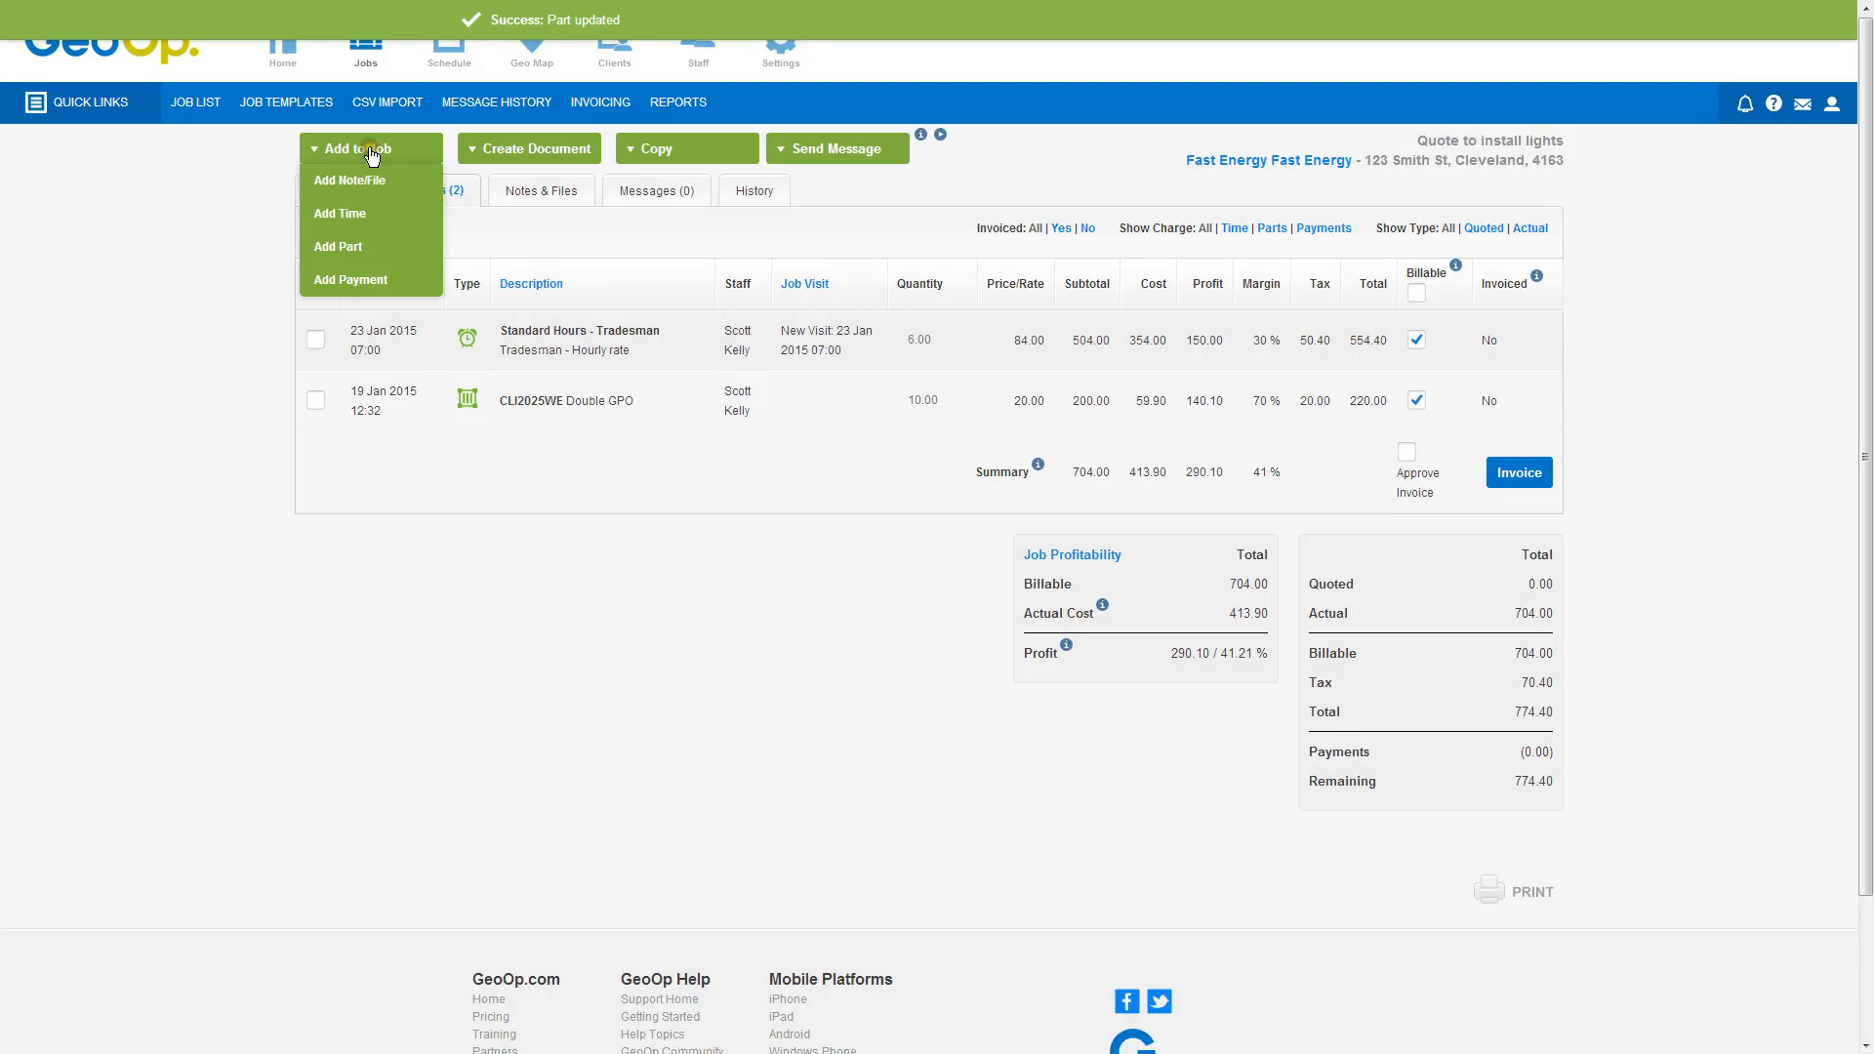
click(346, 246)
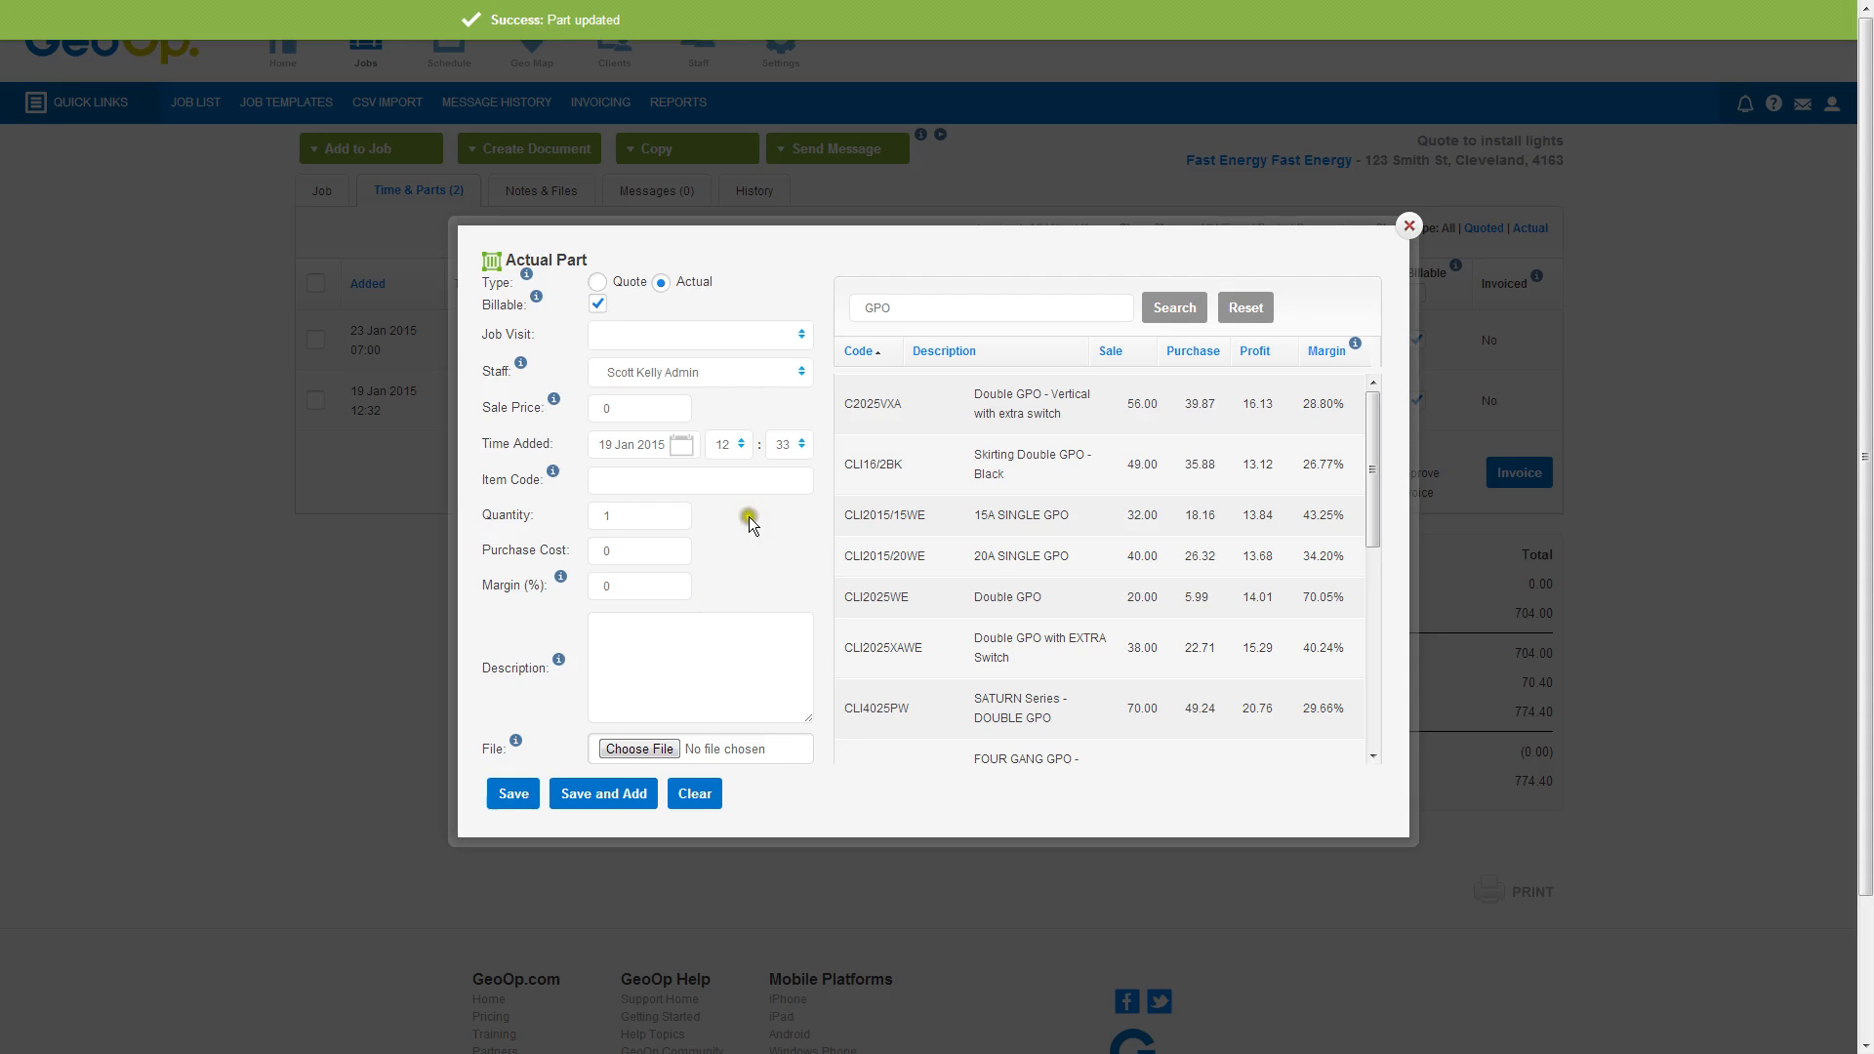
drag(890, 306, 828, 311)
text(2)
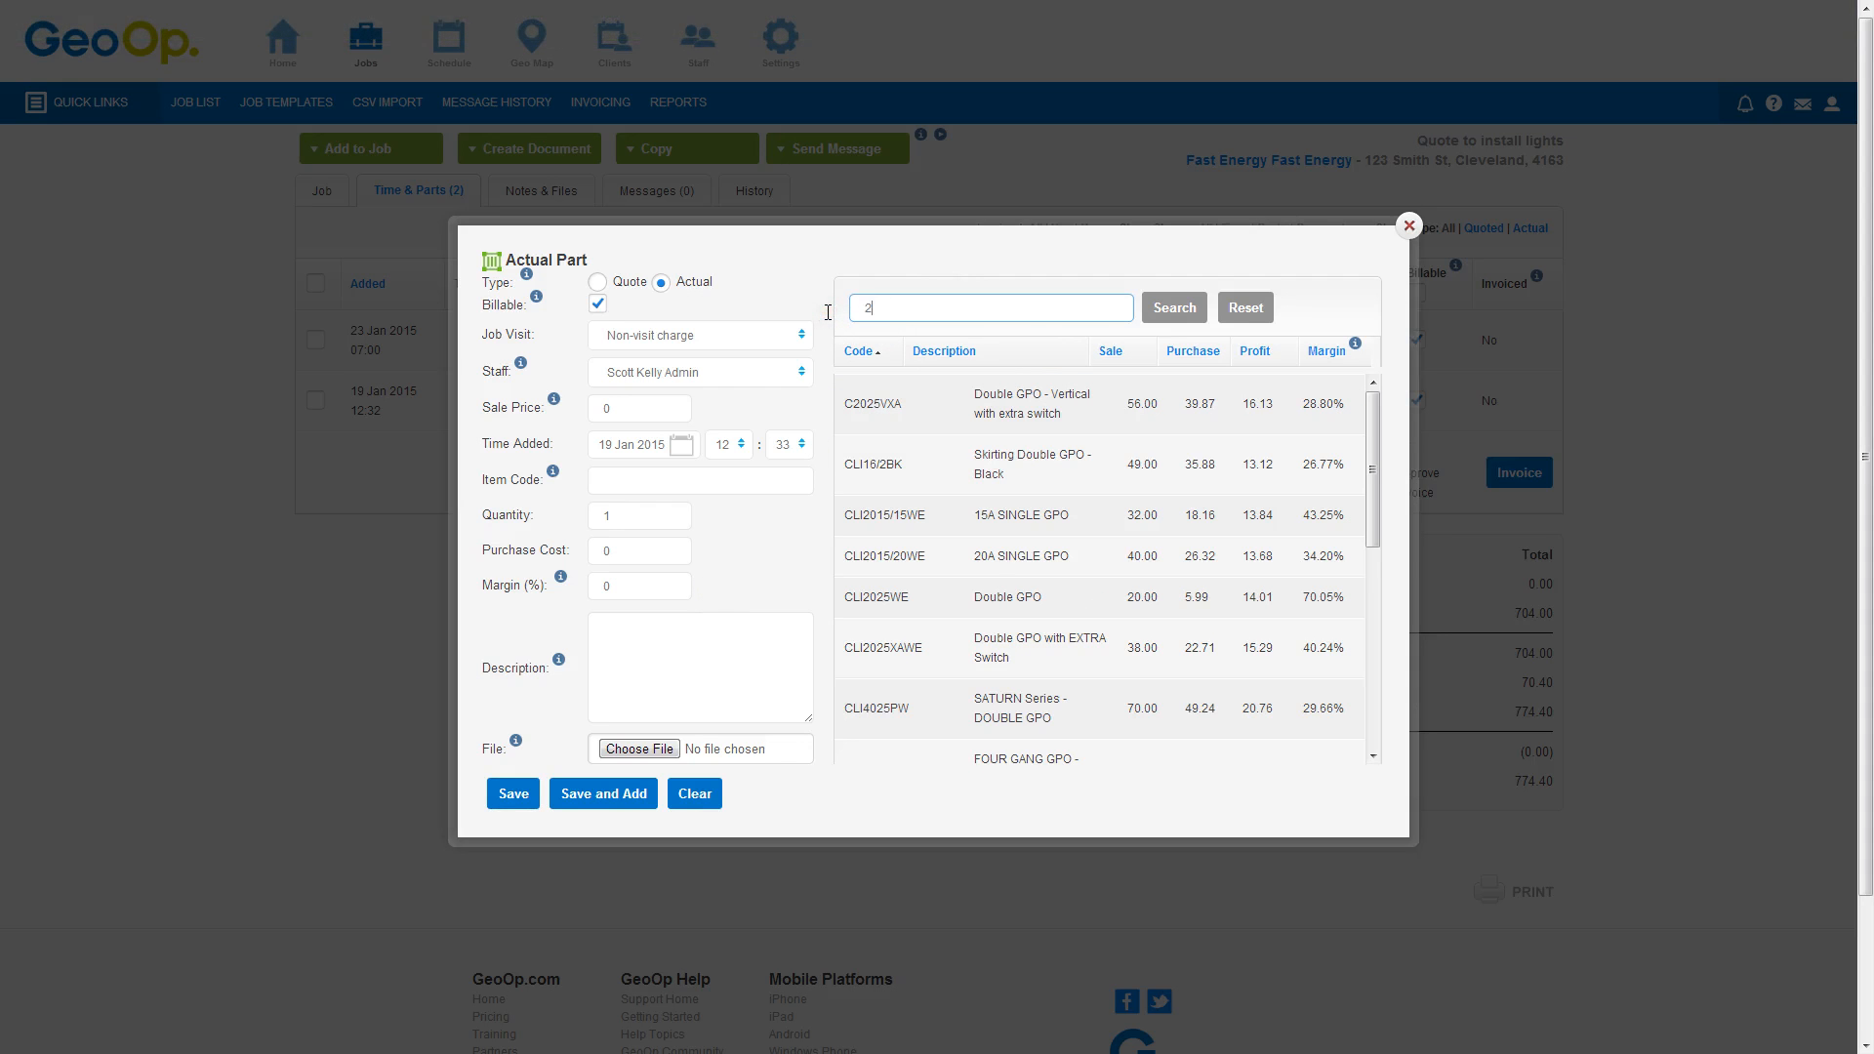
text(.5mm)
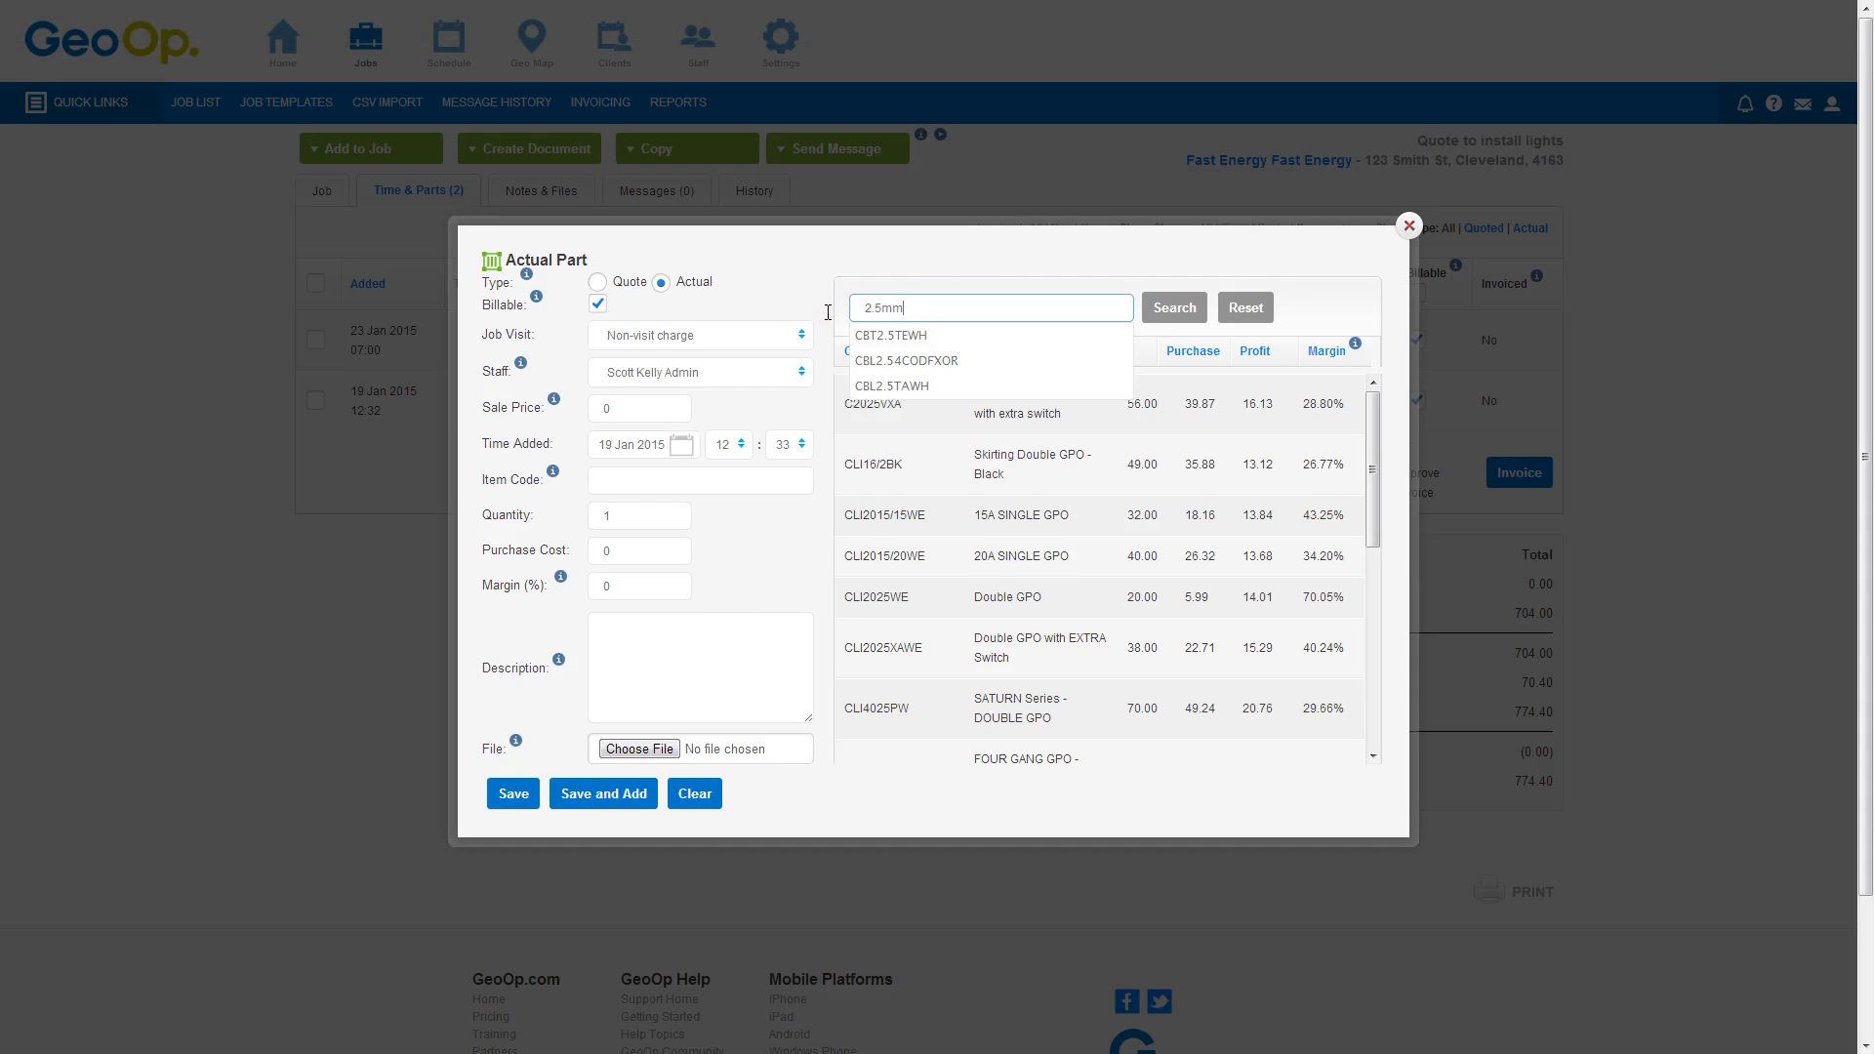
key(Return)
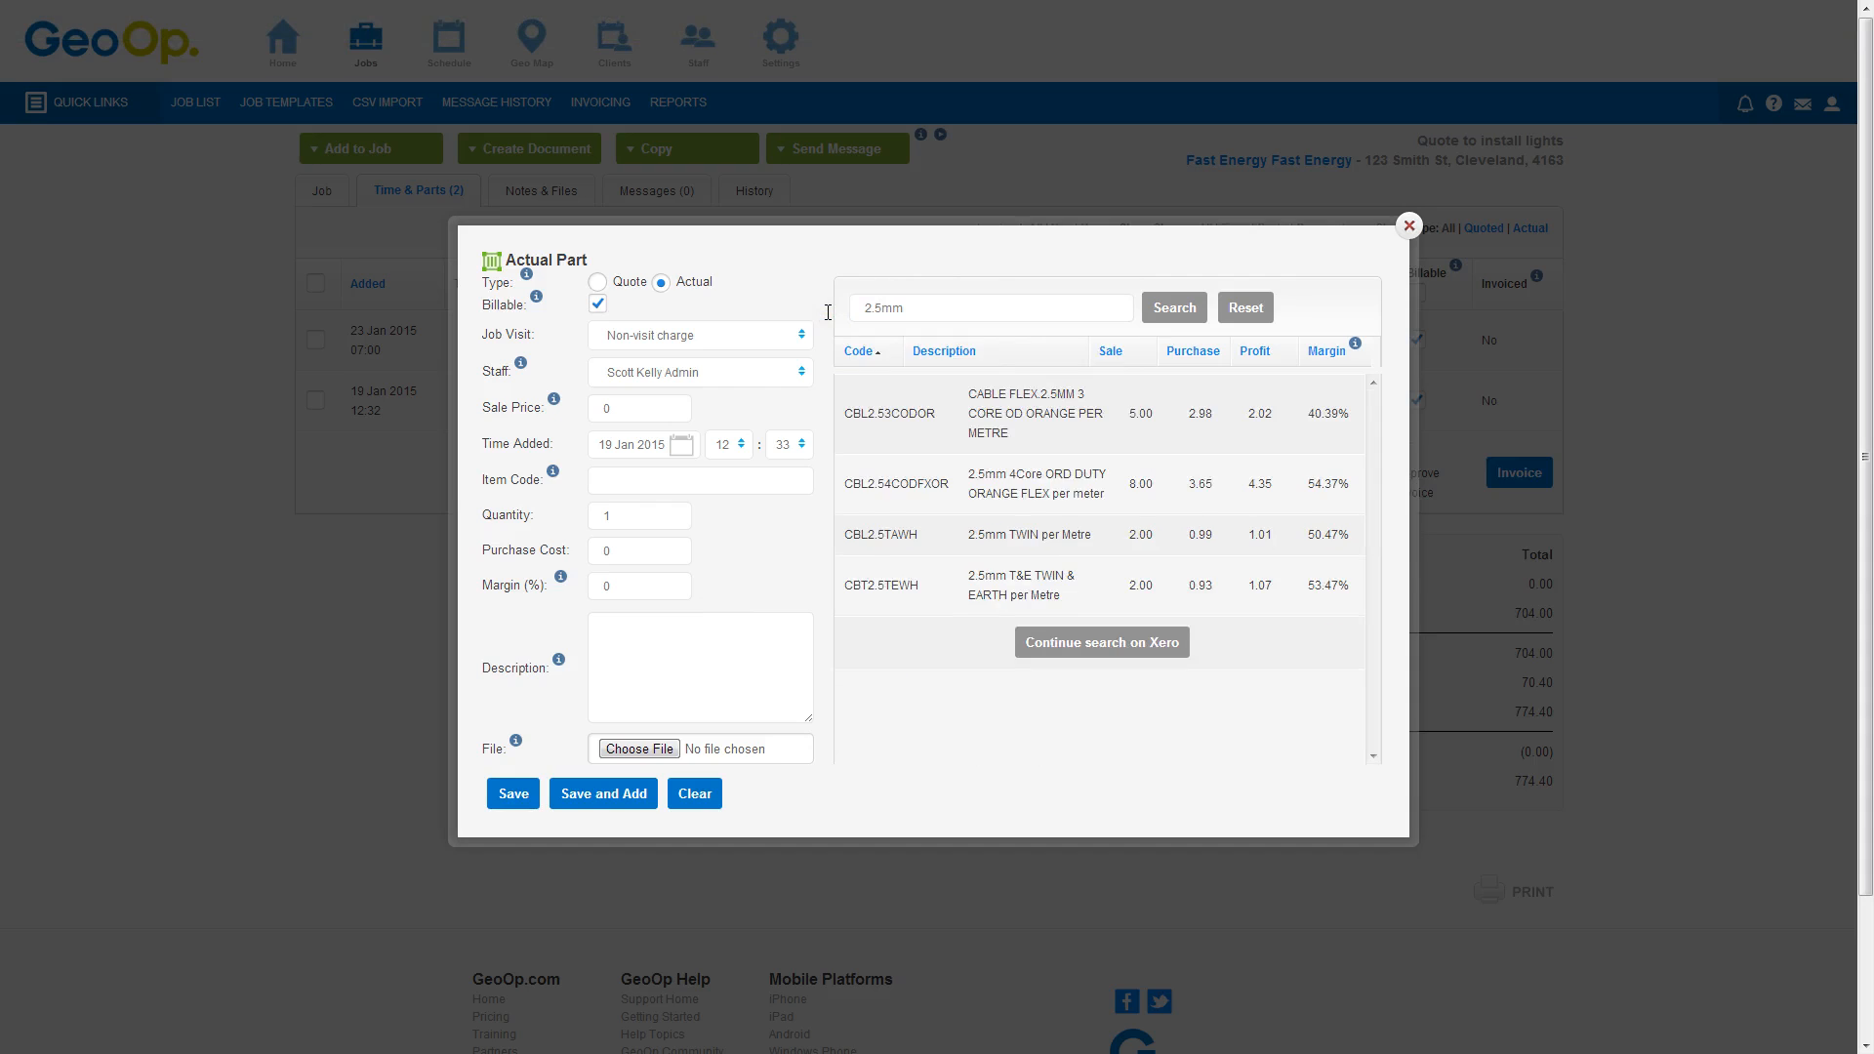
click(1046, 584)
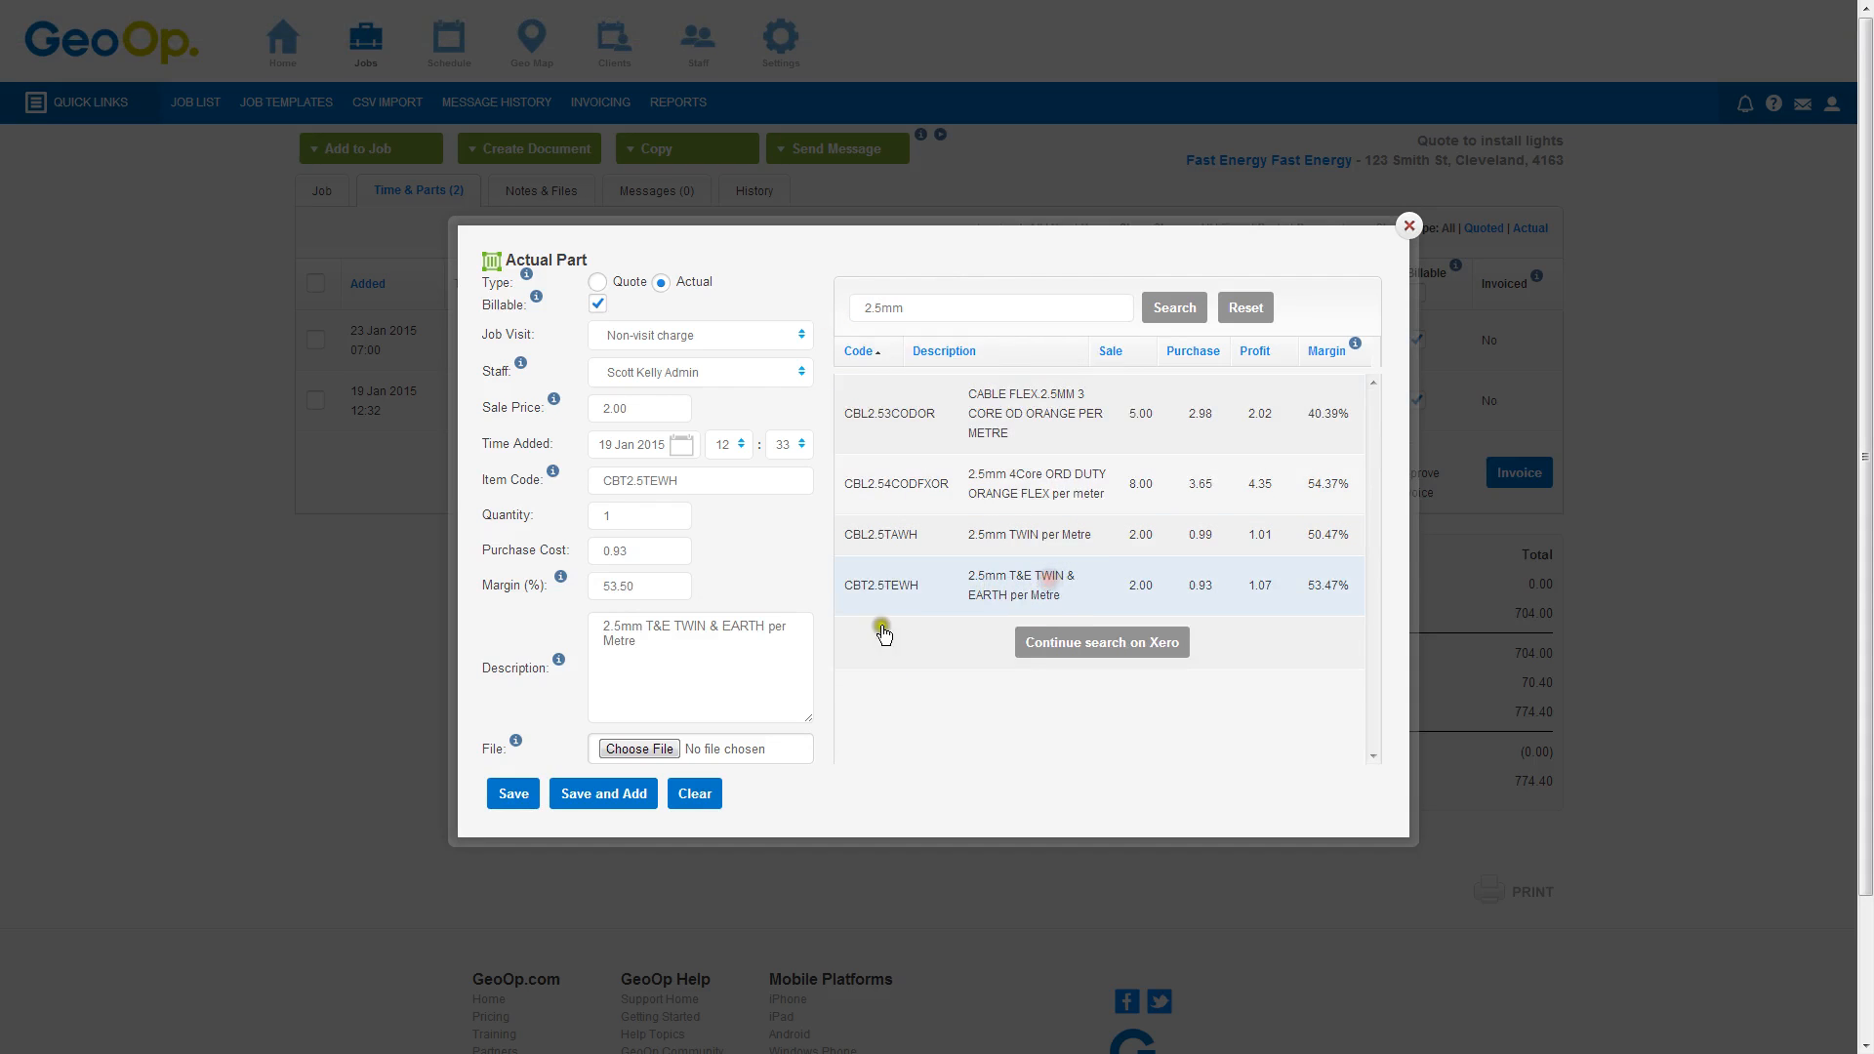
drag(639, 517, 588, 518)
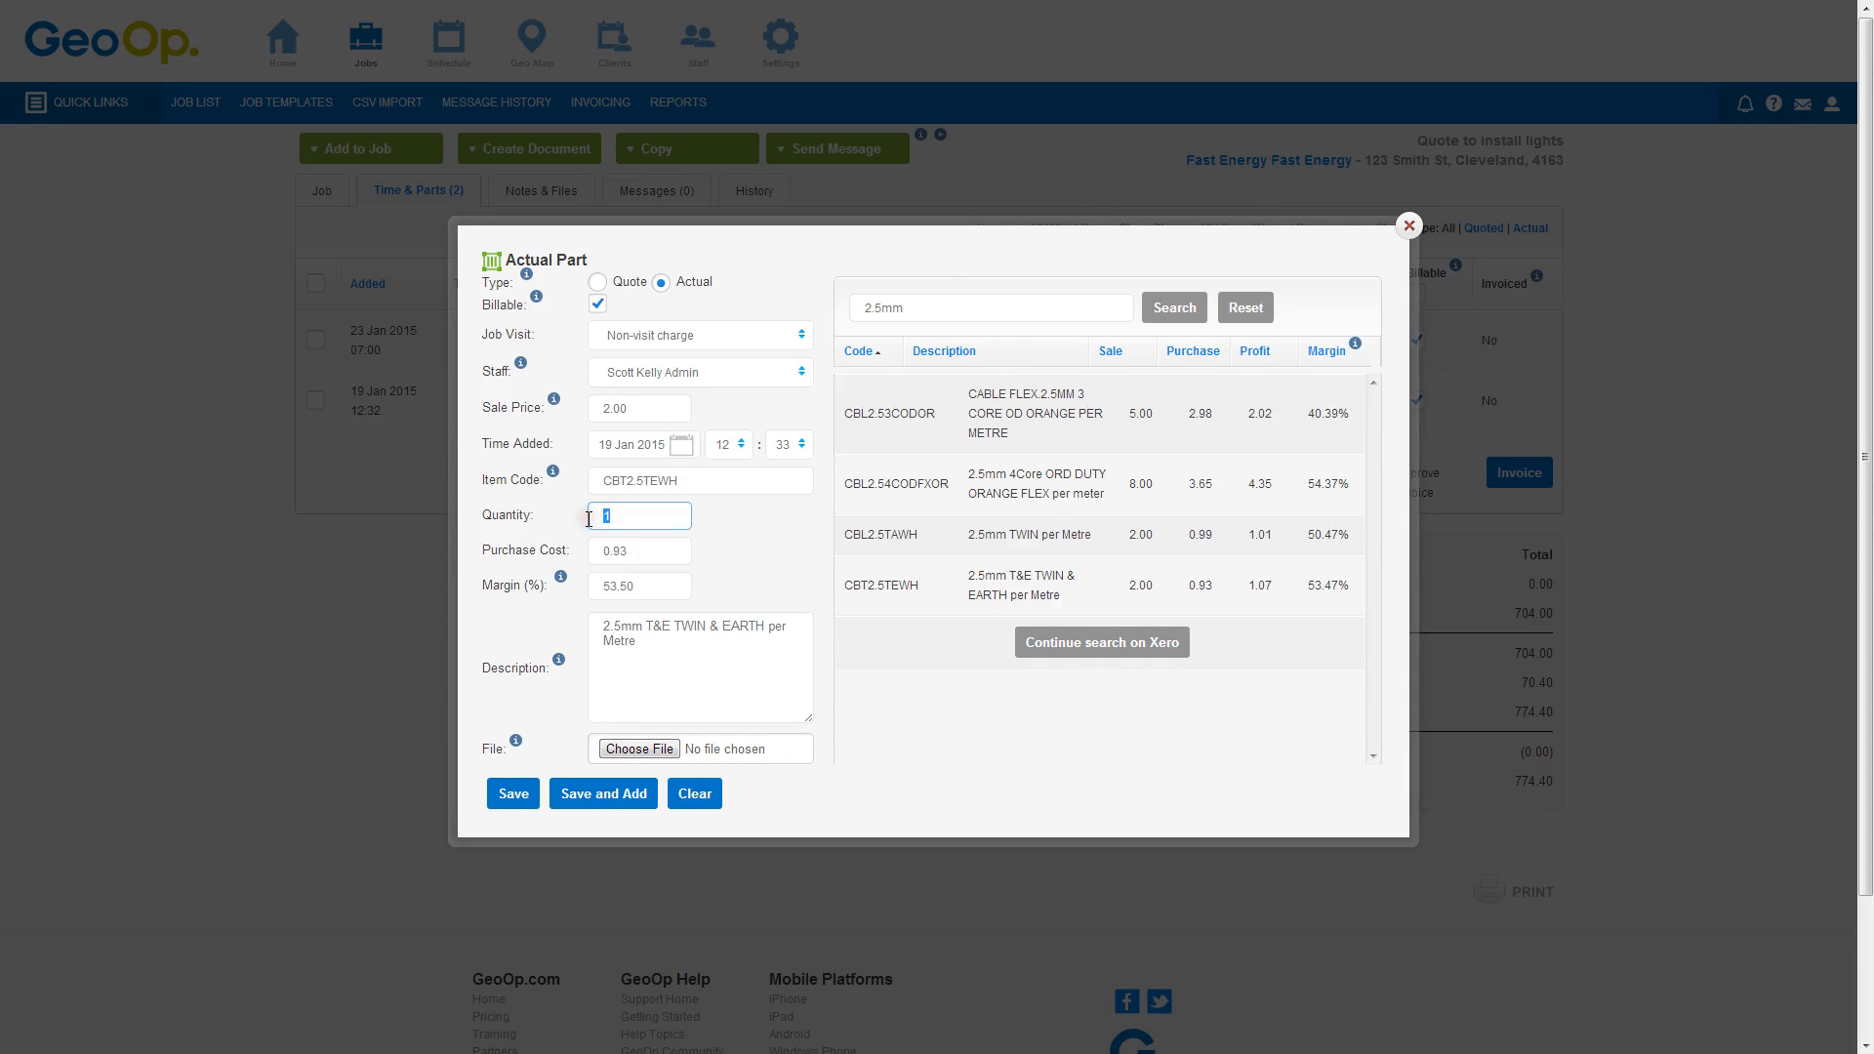
text(20)
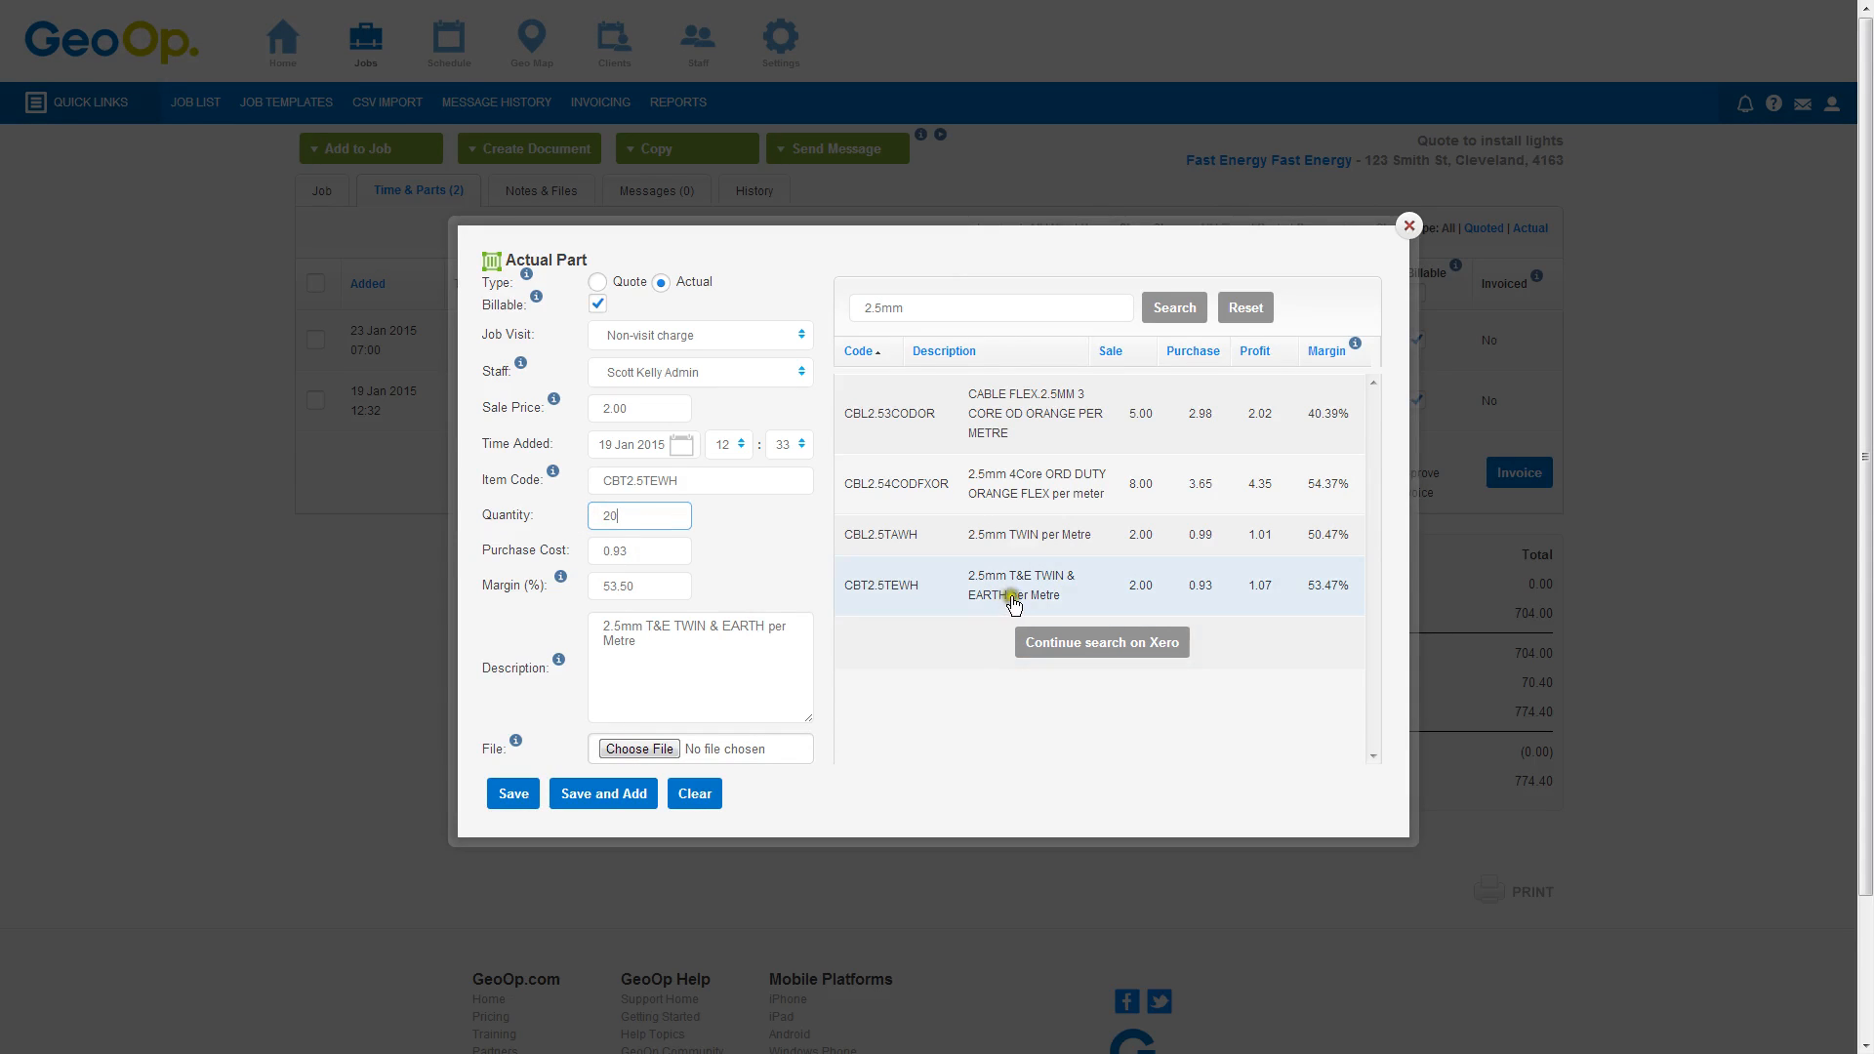
click(507, 795)
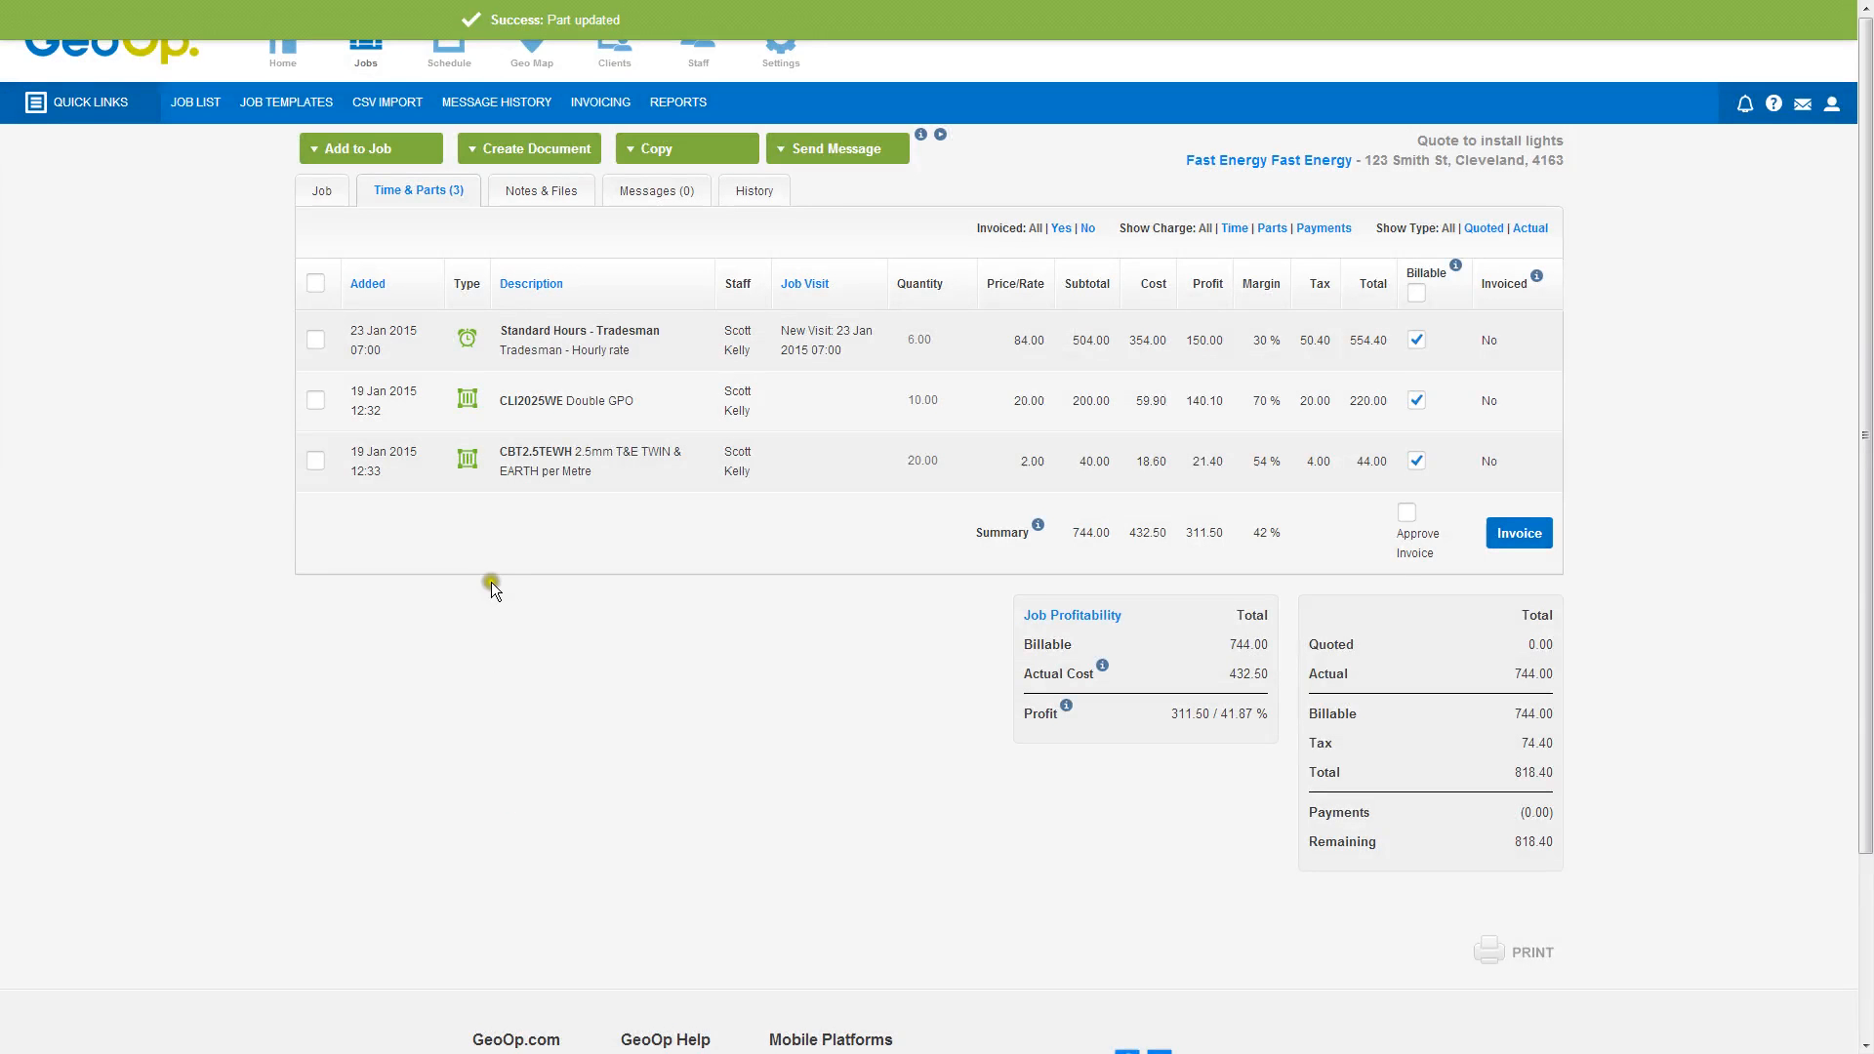
Create a Quote document for the job and open the generated PDF at full page
click(534, 149)
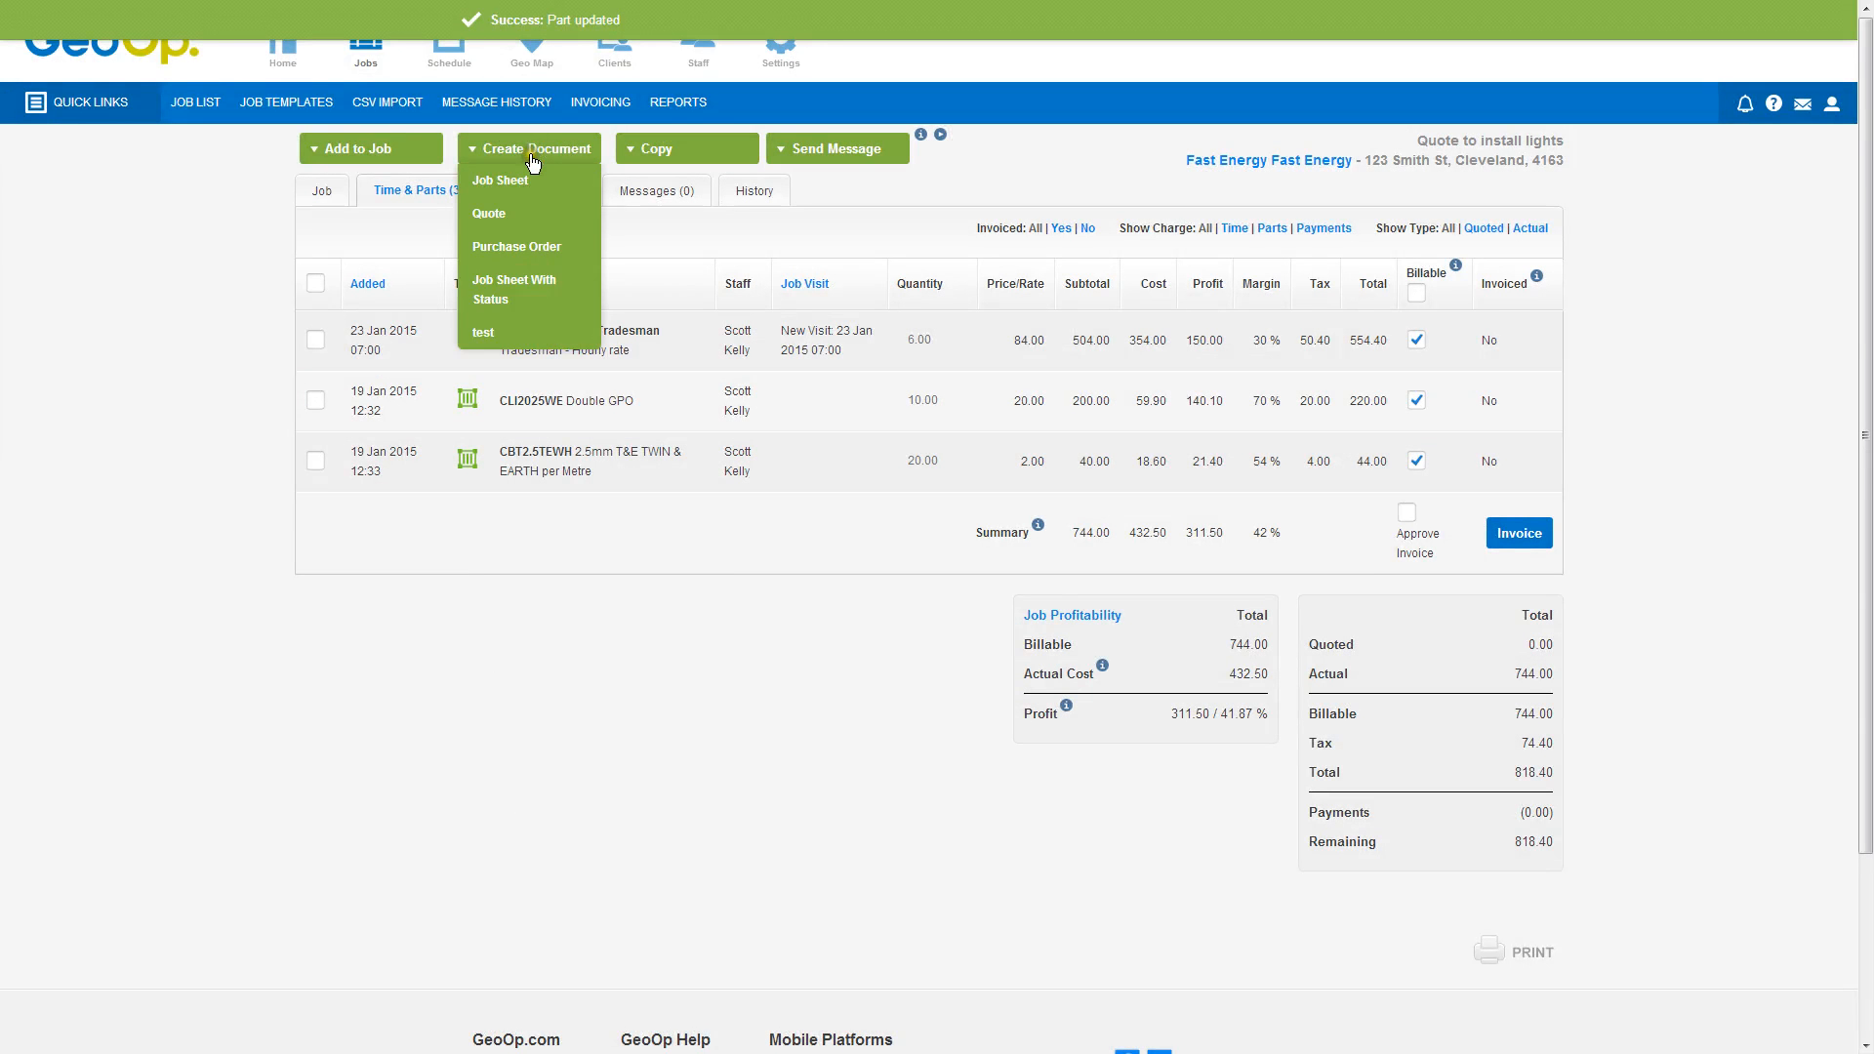
click(508, 216)
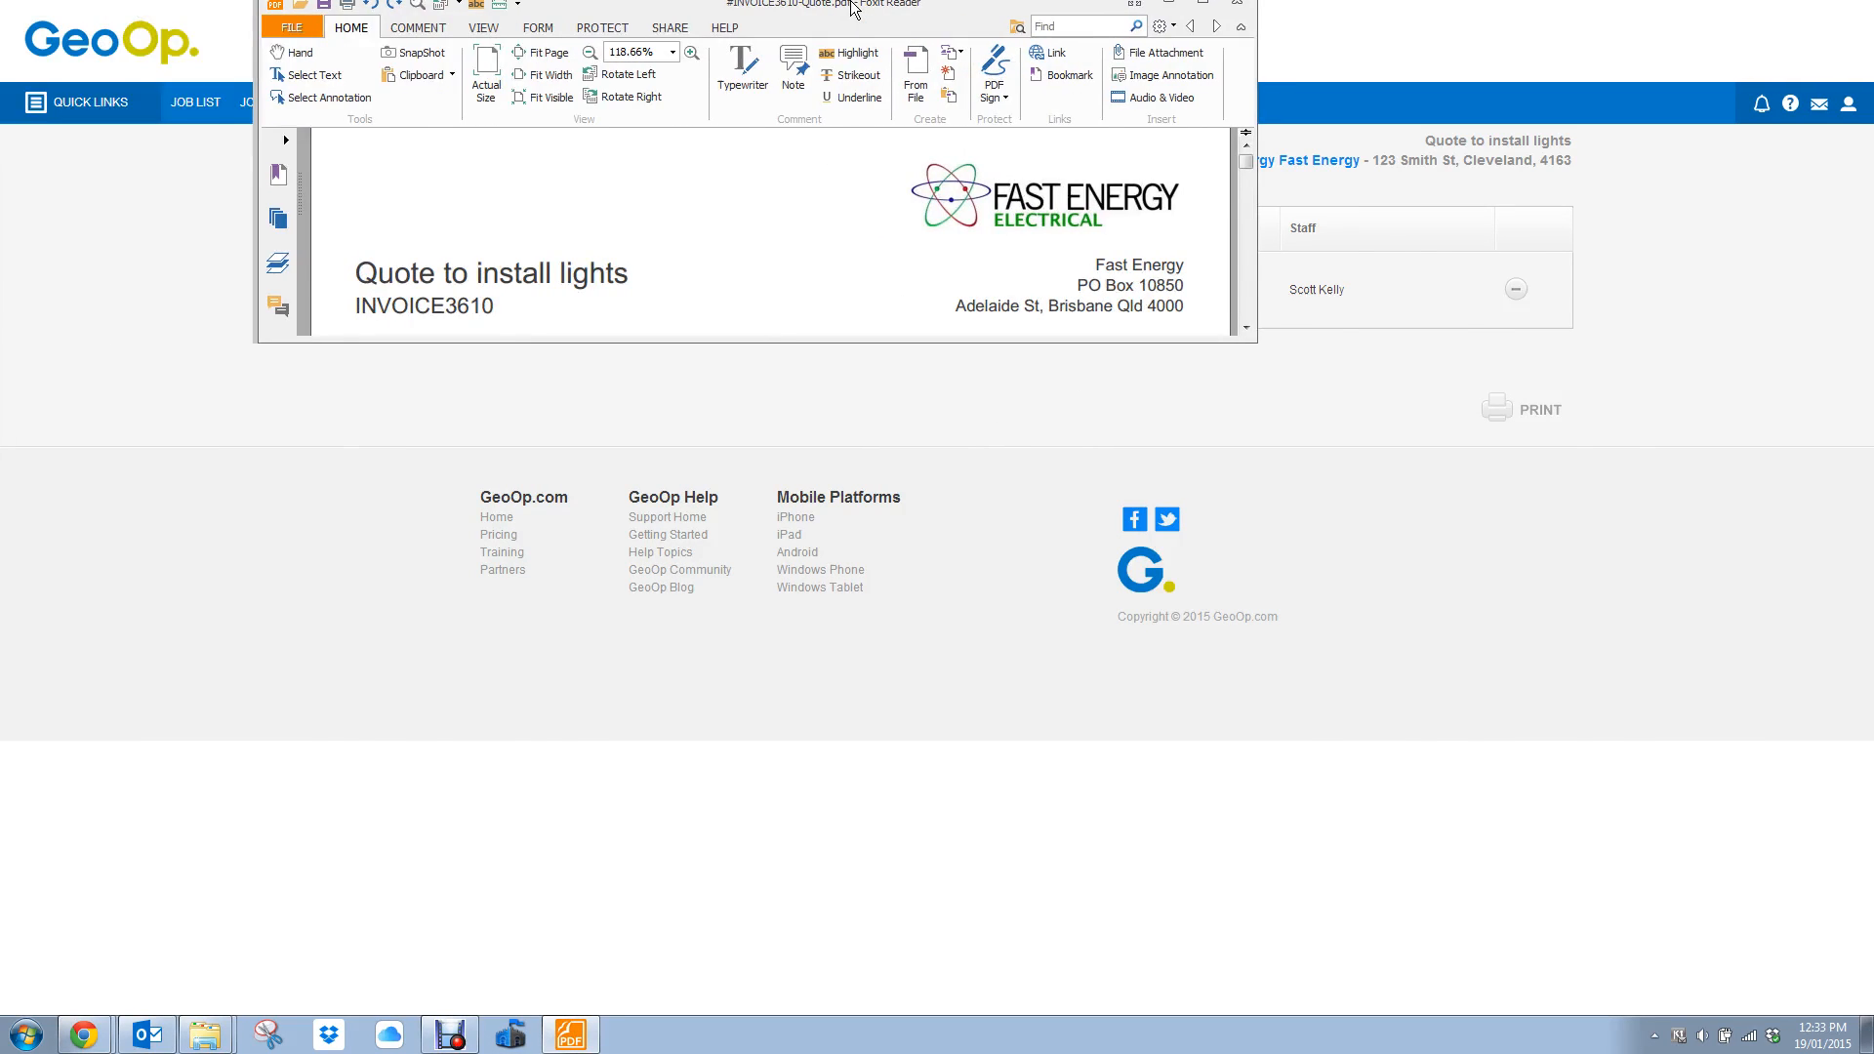
double_click(852, 9)
click(331, 63)
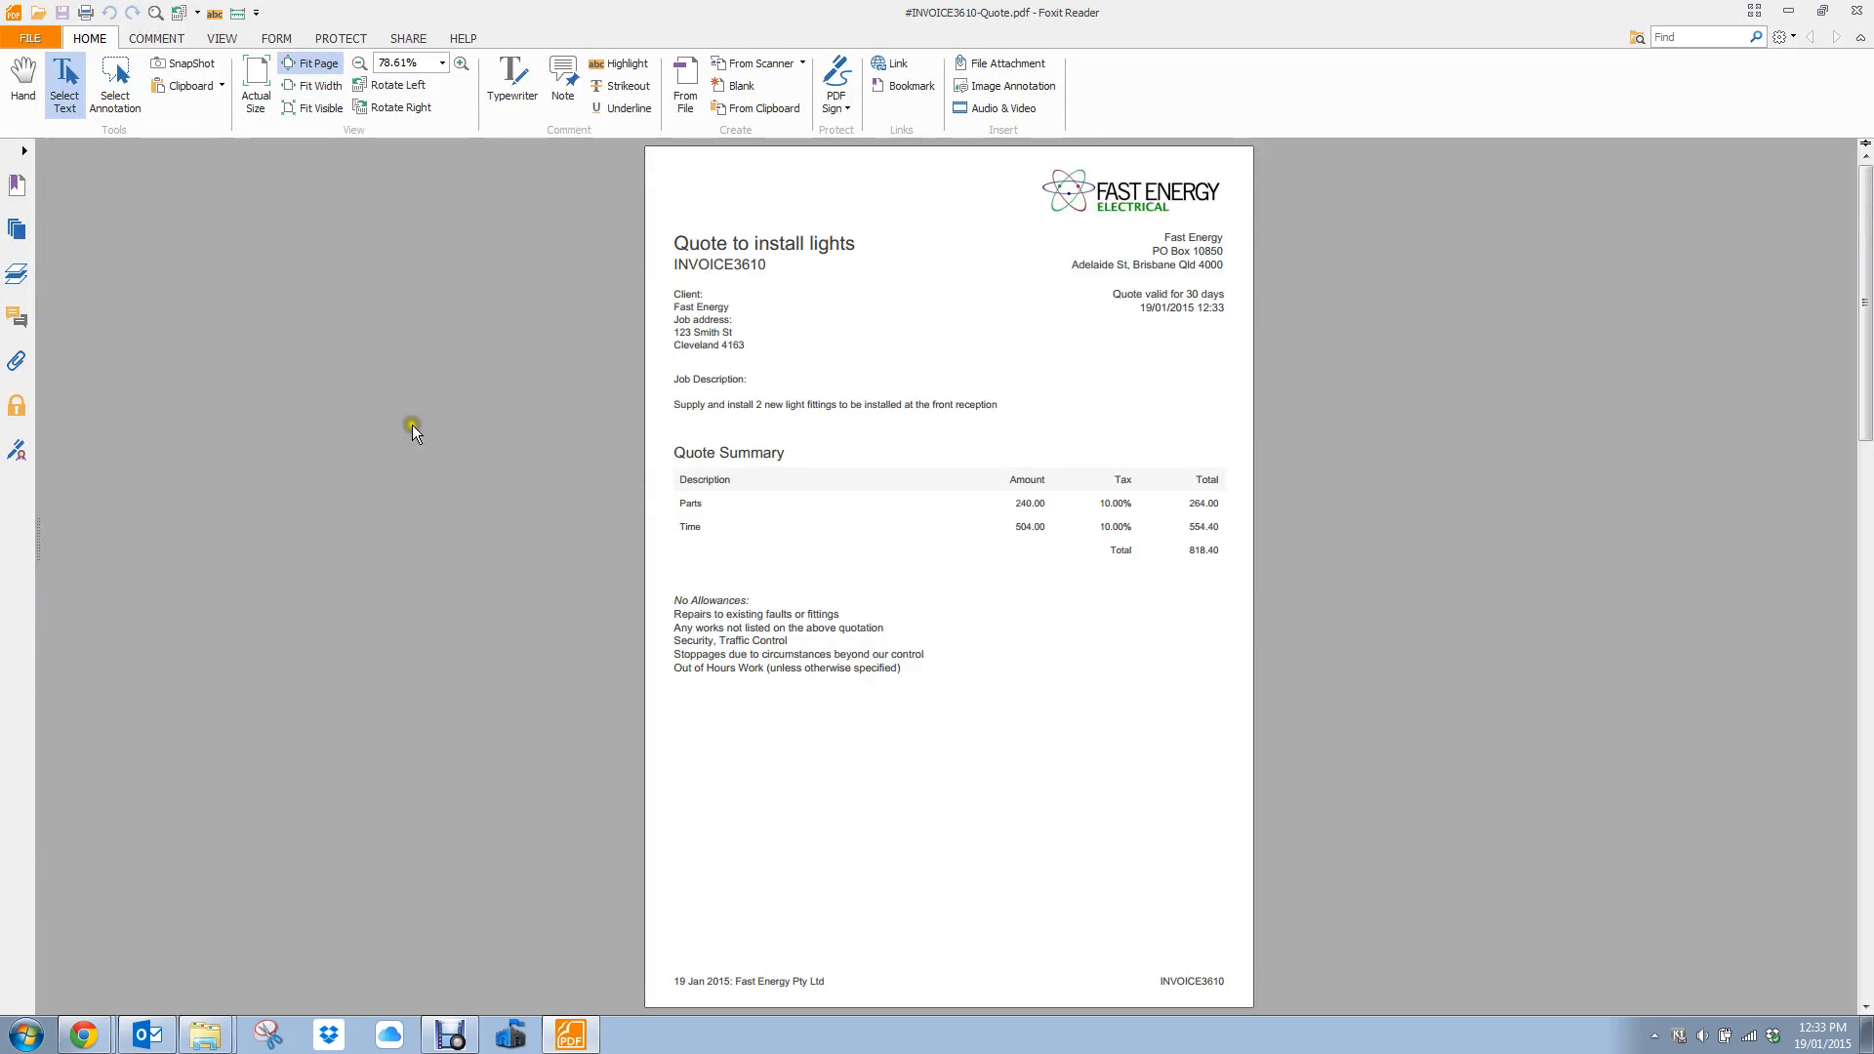
Scroll through the quote PDF's pages, then close the PDF viewer
click(1866, 956)
click(1868, 958)
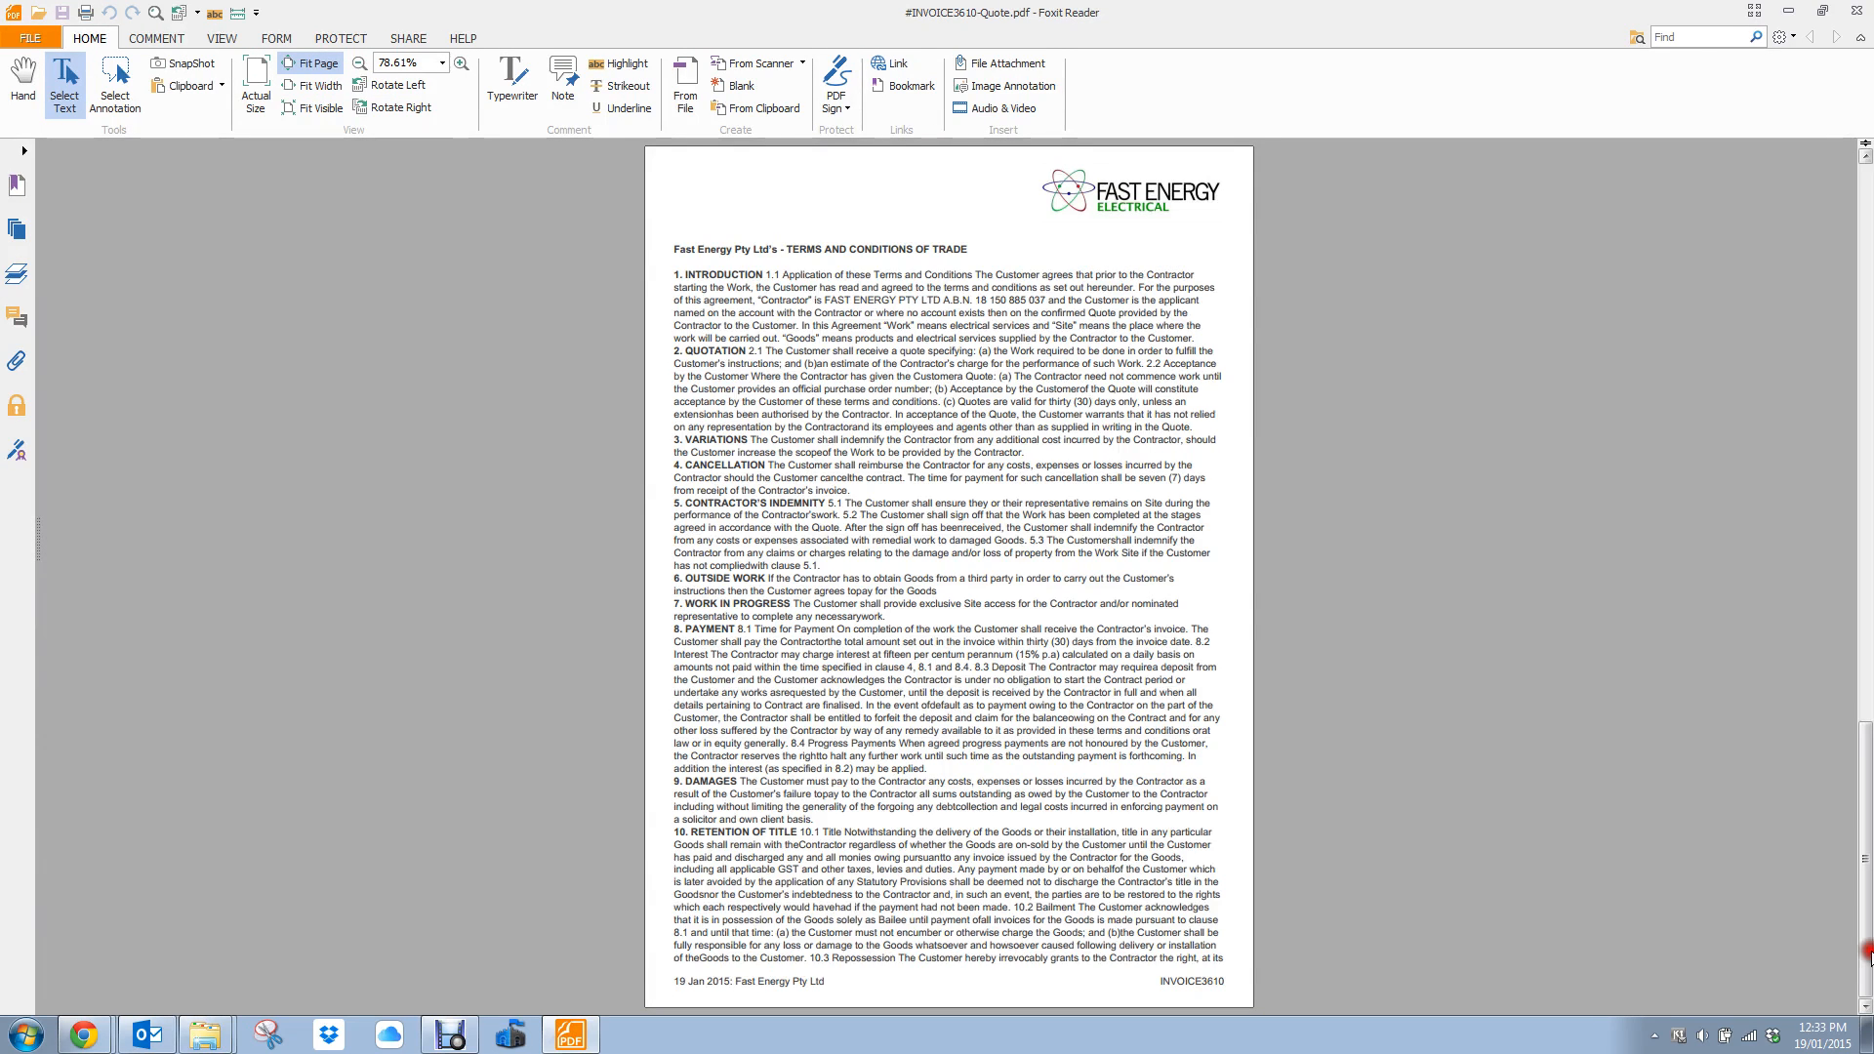
click(1862, 314)
click(1862, 314)
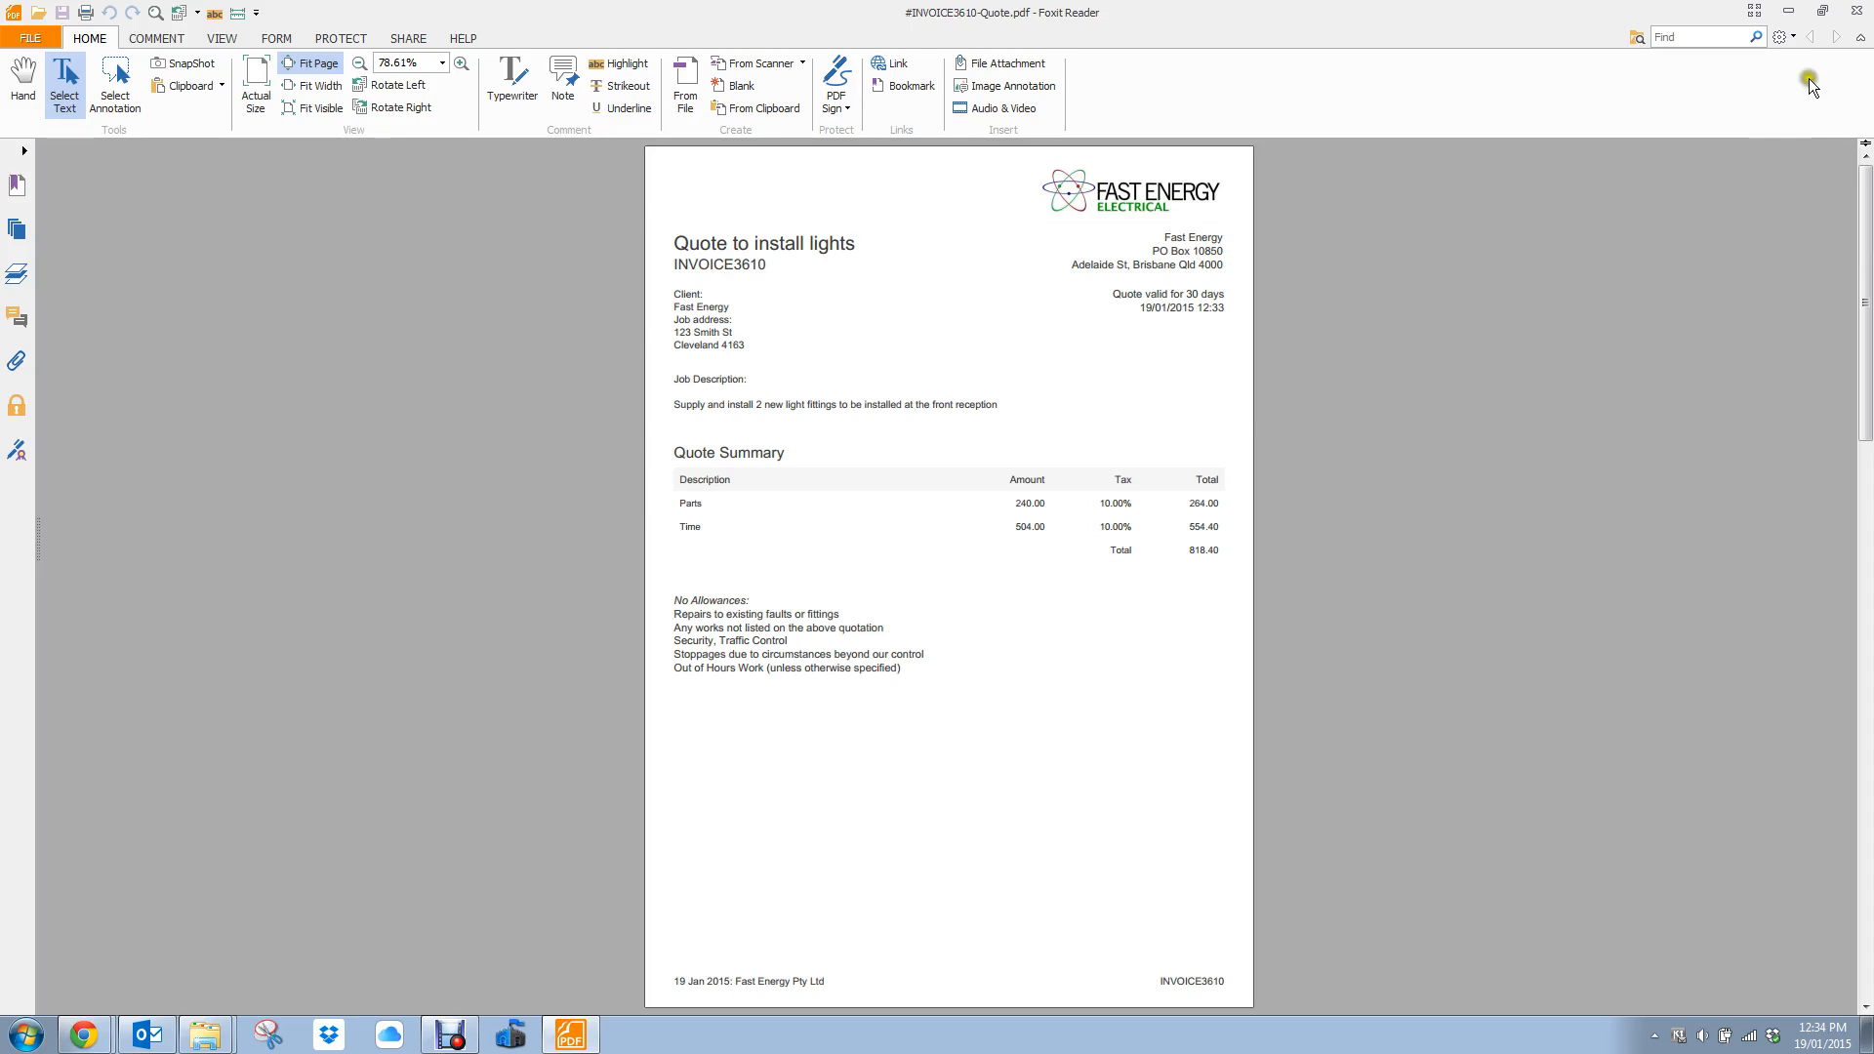
click(1854, 12)
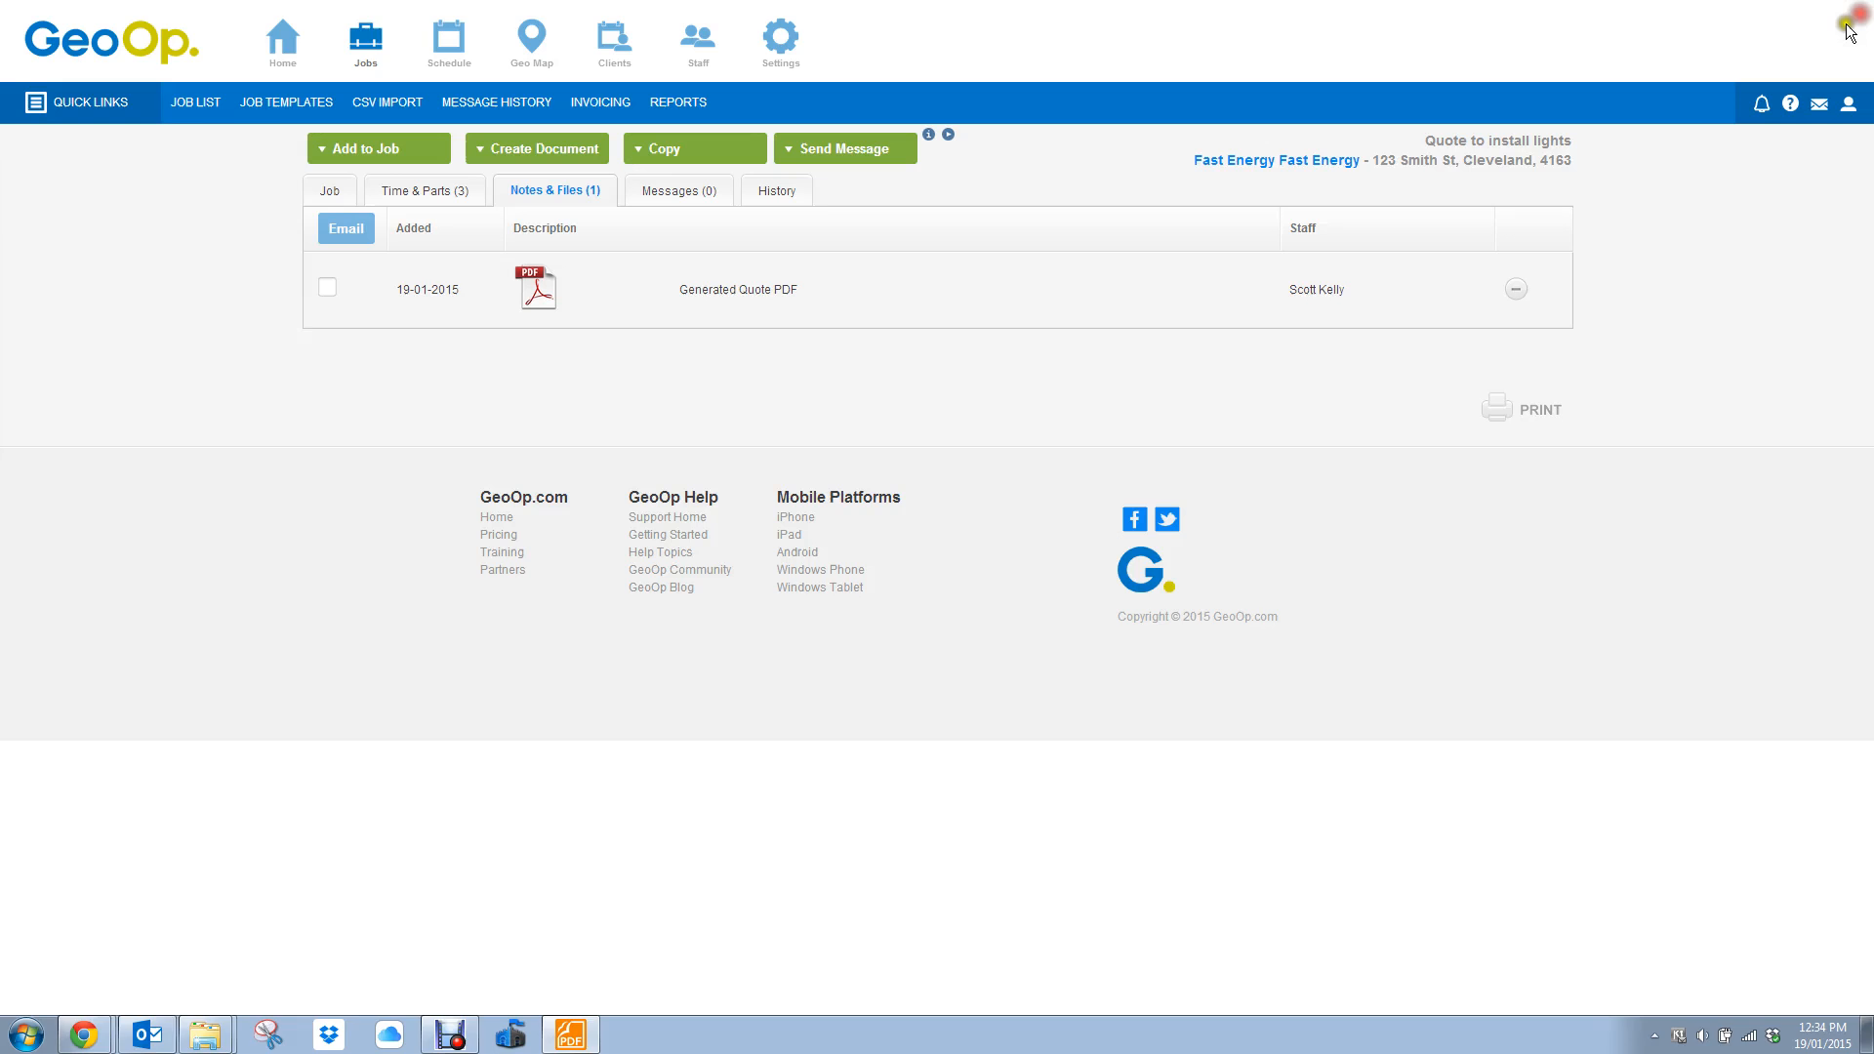